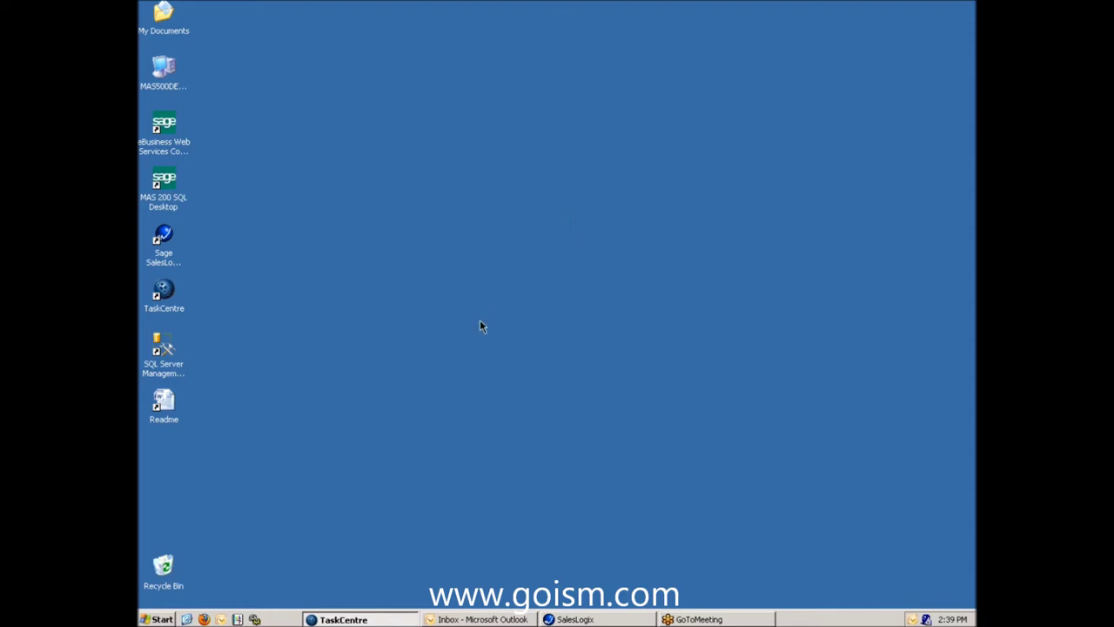
Step: Bring up TaskCentre and show the tasks in the AR folder under MAS 200
click(375, 620)
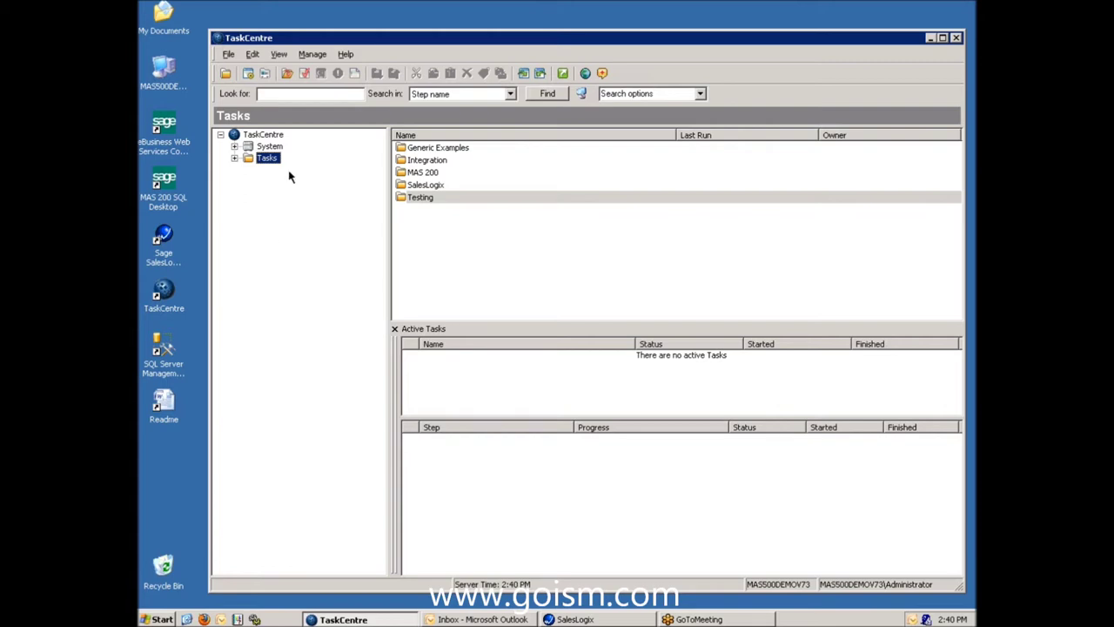
drag(302, 40, 284, 29)
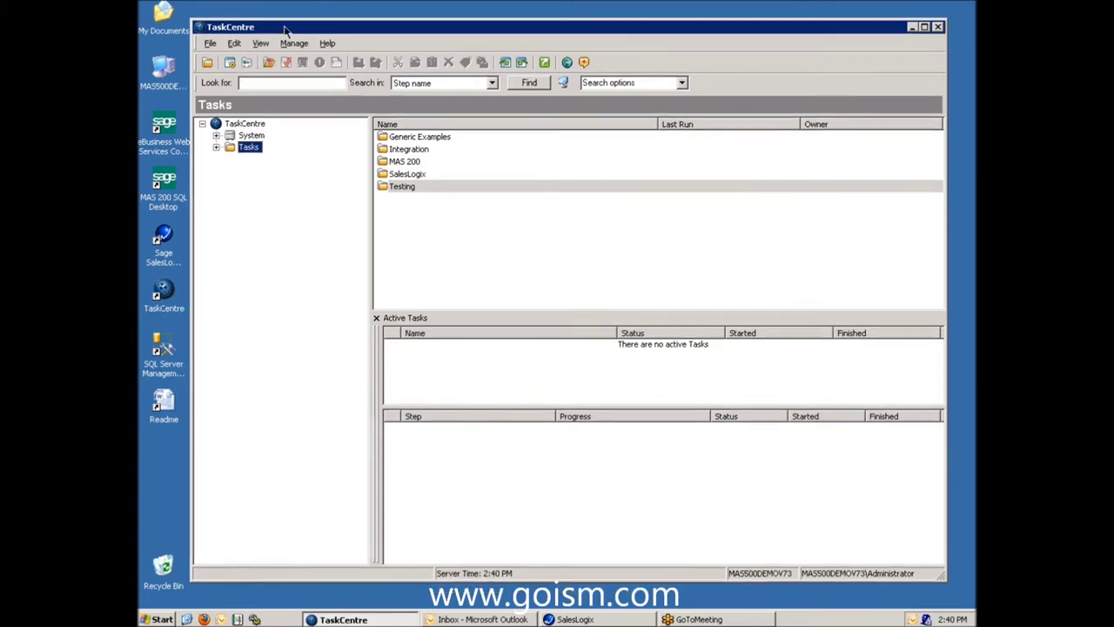
click(216, 147)
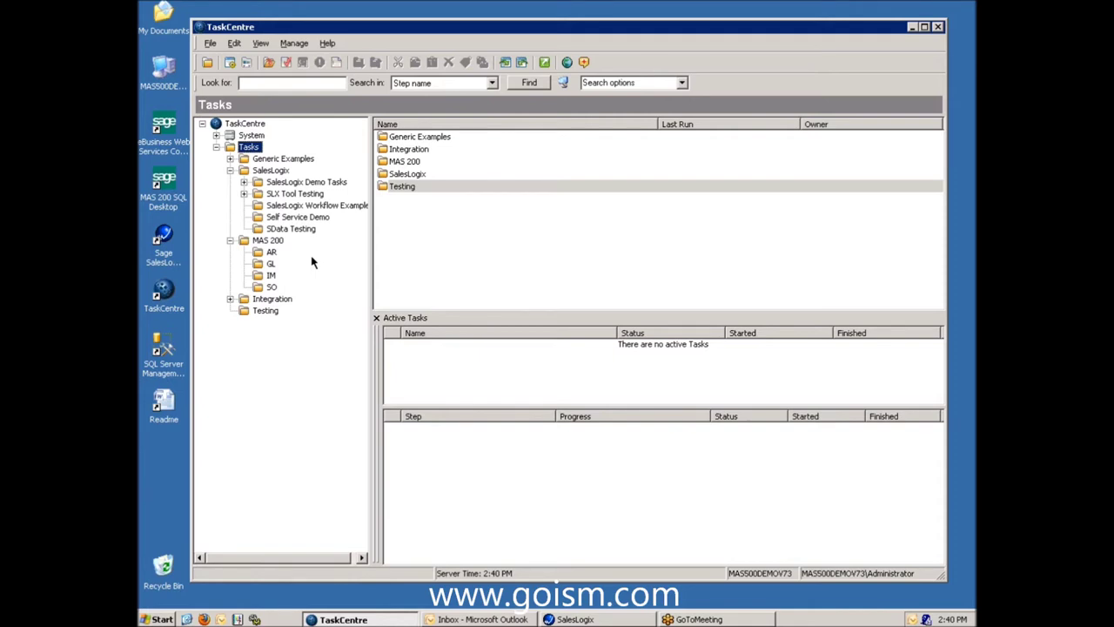
click(260, 254)
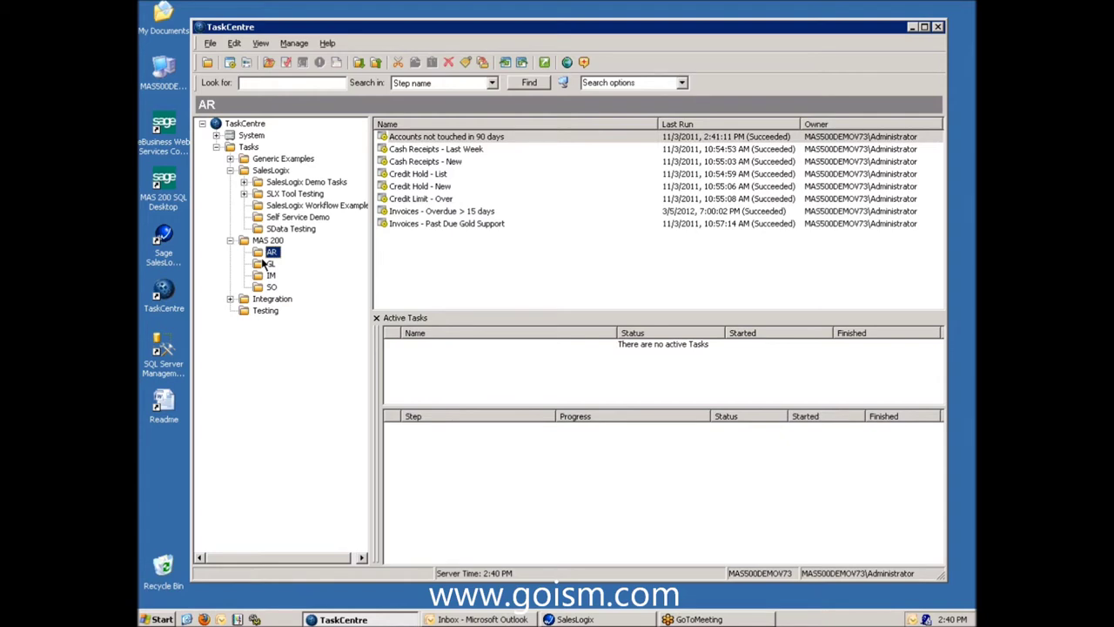
Step: Switch to Outlook, widen the Received column, and read through yesterday's "Invoices - Overdue > 15 days (AR)" message
click(439, 619)
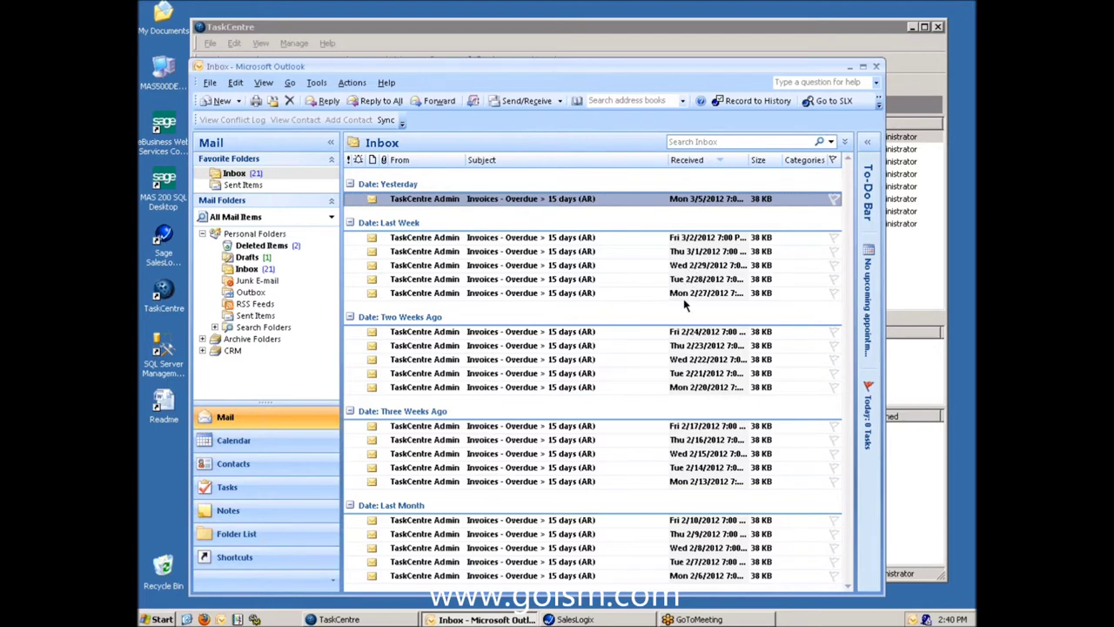
drag(751, 160, 770, 160)
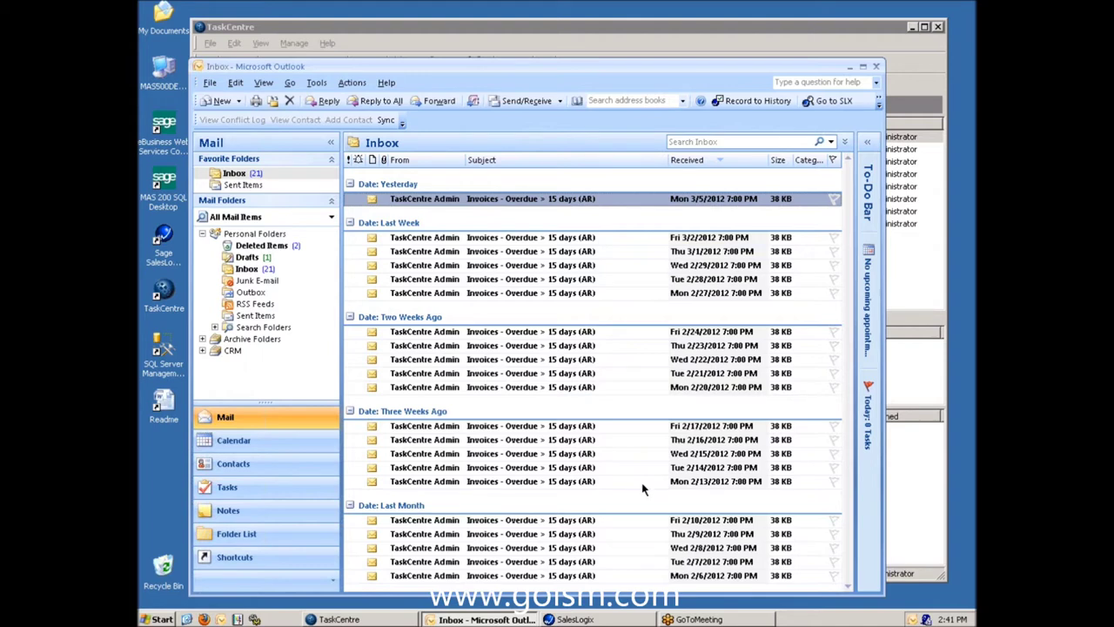
double_click(451, 200)
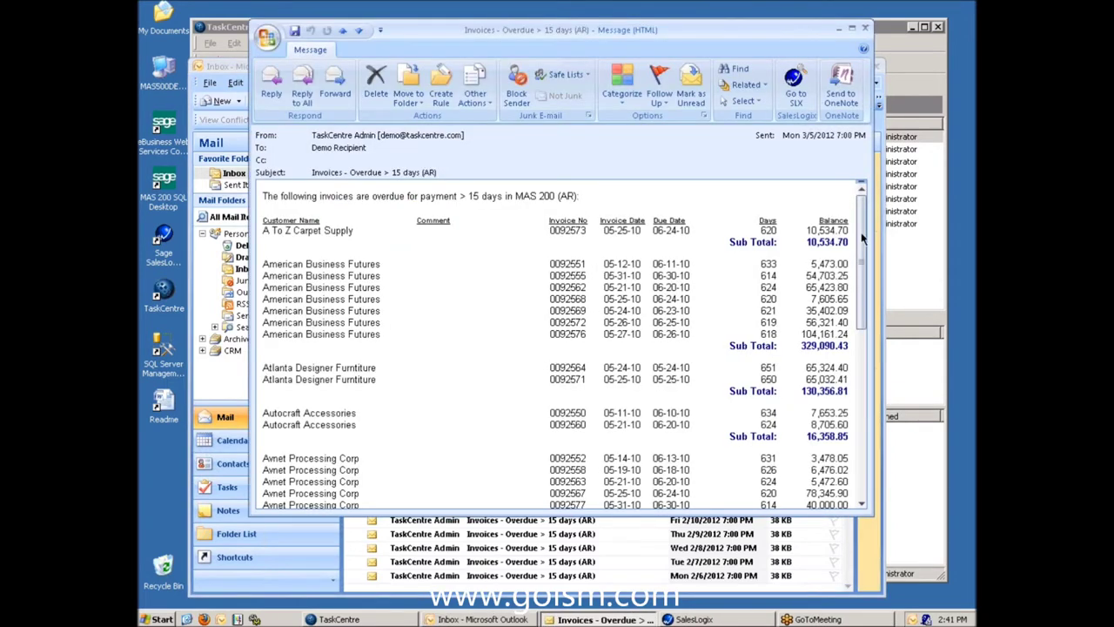
drag(862, 237, 862, 184)
key(Escape)
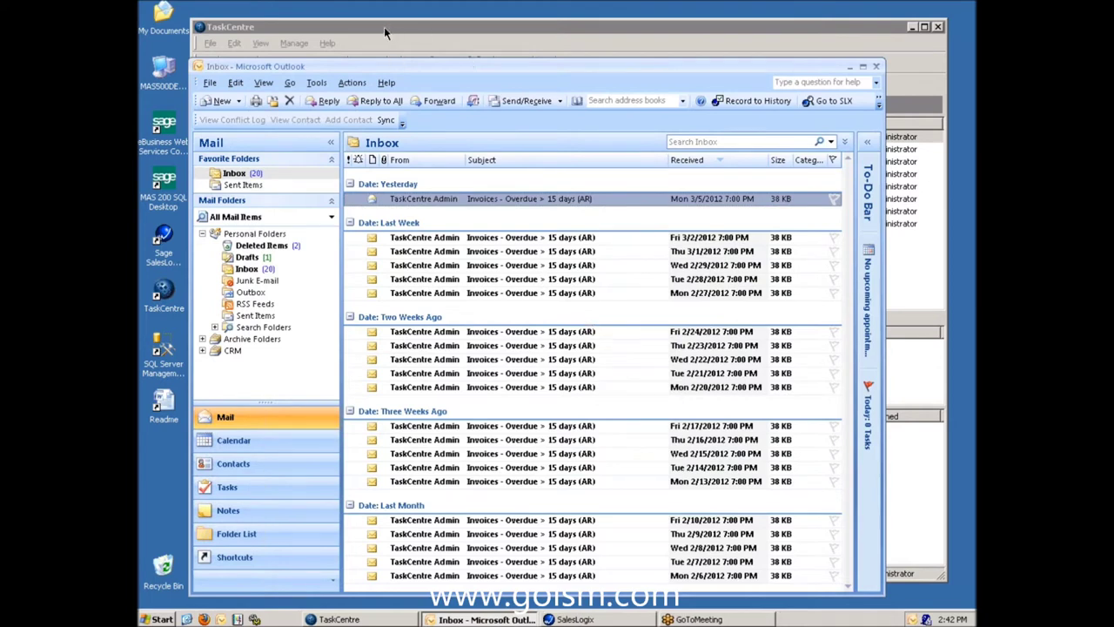
Step: Return to TaskCentre and queue the "Invoices - Overdue > 15 days" task to run immediately
click(384, 27)
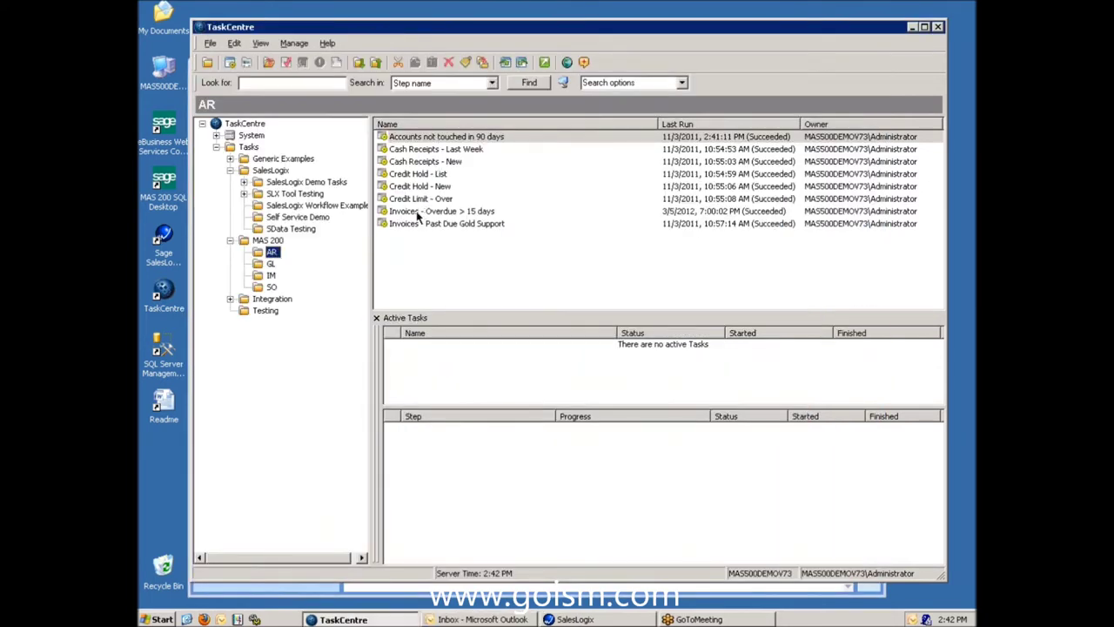
click(421, 212)
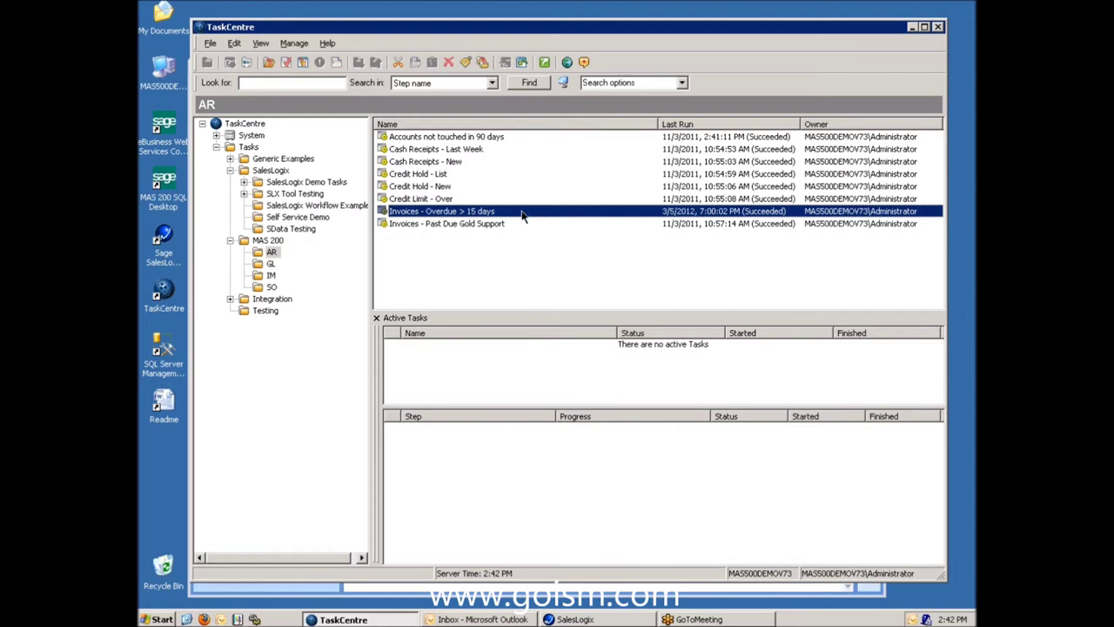
right_click(523, 213)
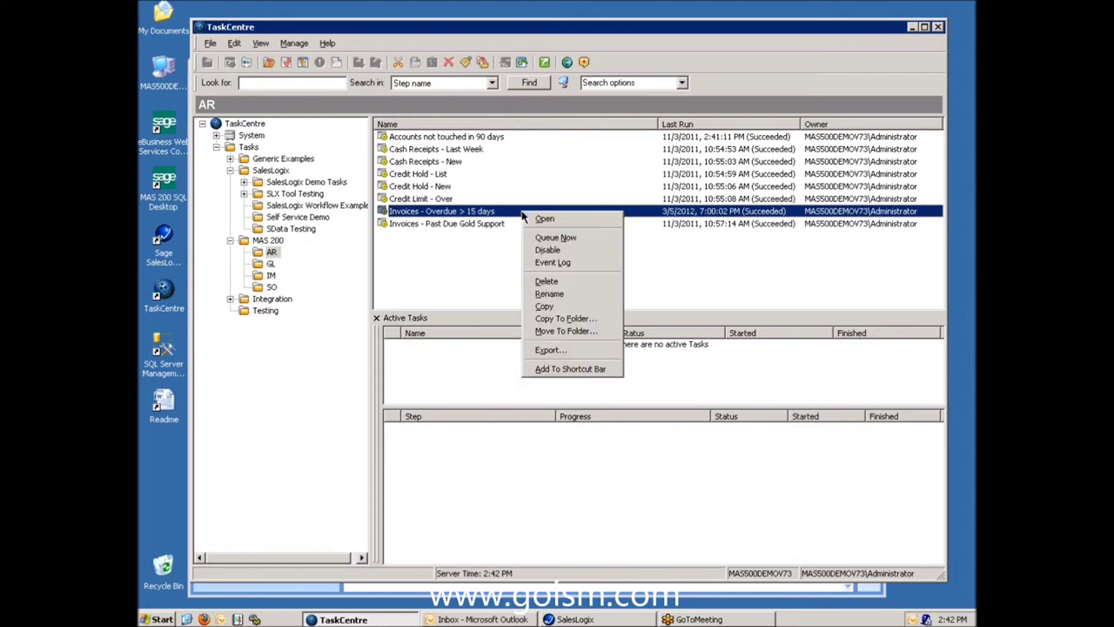
click(607, 241)
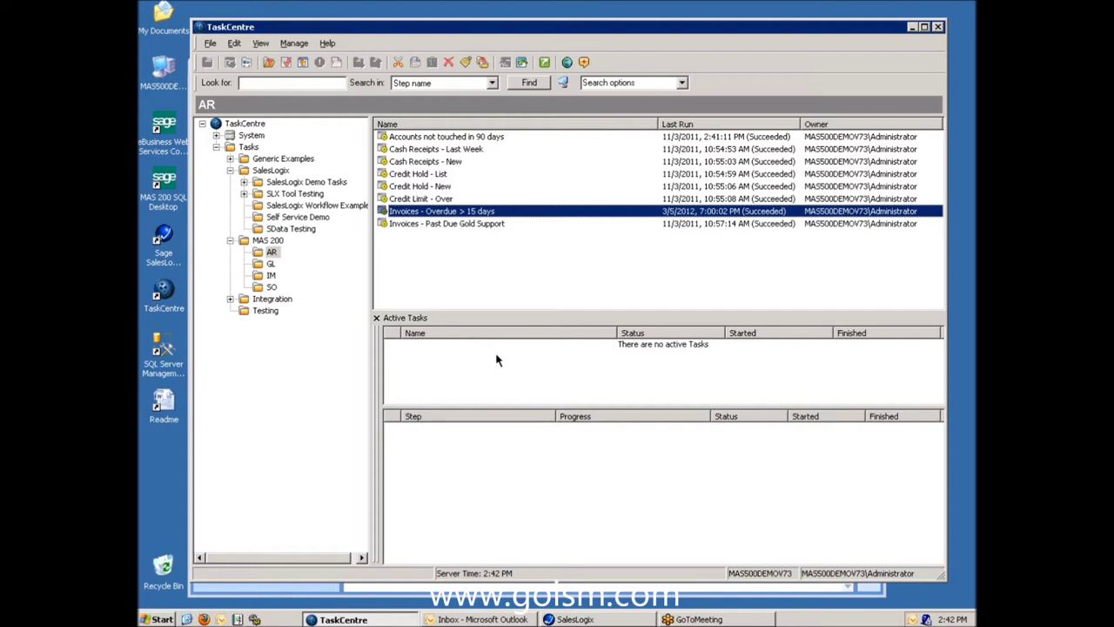
Step: Switch to Outlook and run Send/Receive to fetch the newly sent overdue-invoice message
click(479, 619)
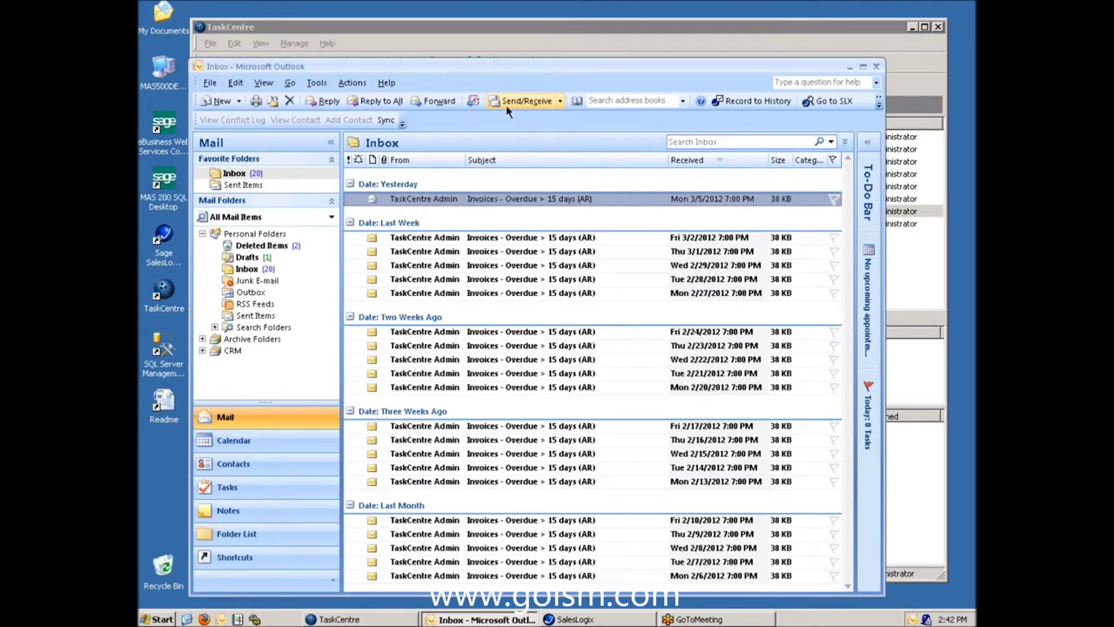
click(520, 103)
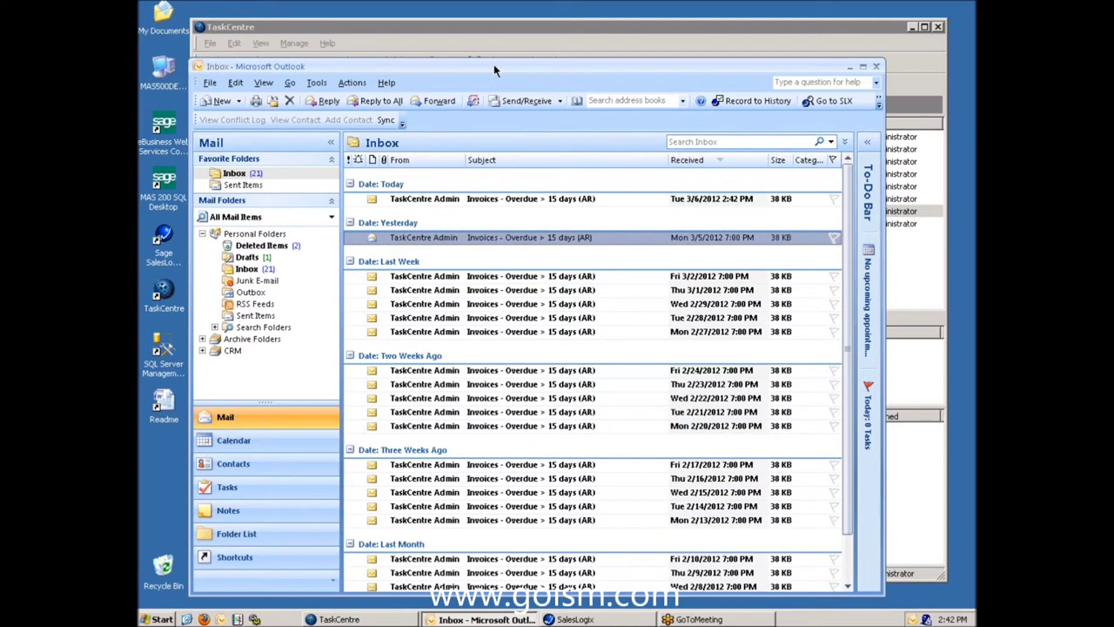
drag(493, 69, 498, 78)
Step: Switch to TaskCentre and examine the event log of the "Invoices - Overdue > 15 days" task, including its latest database query result
click(496, 30)
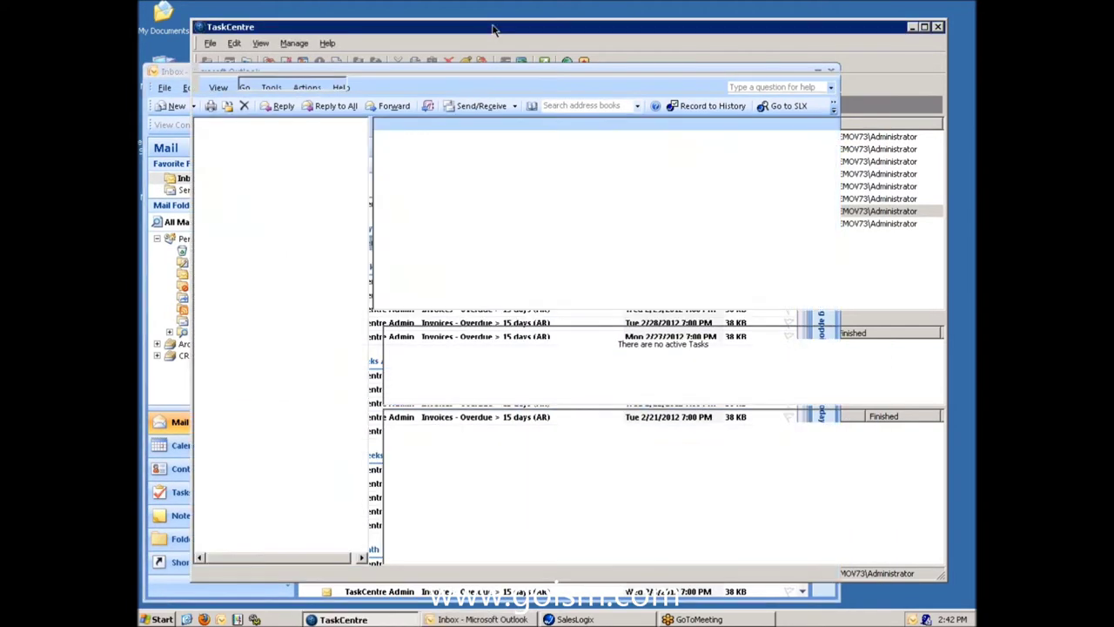
right_click(409, 213)
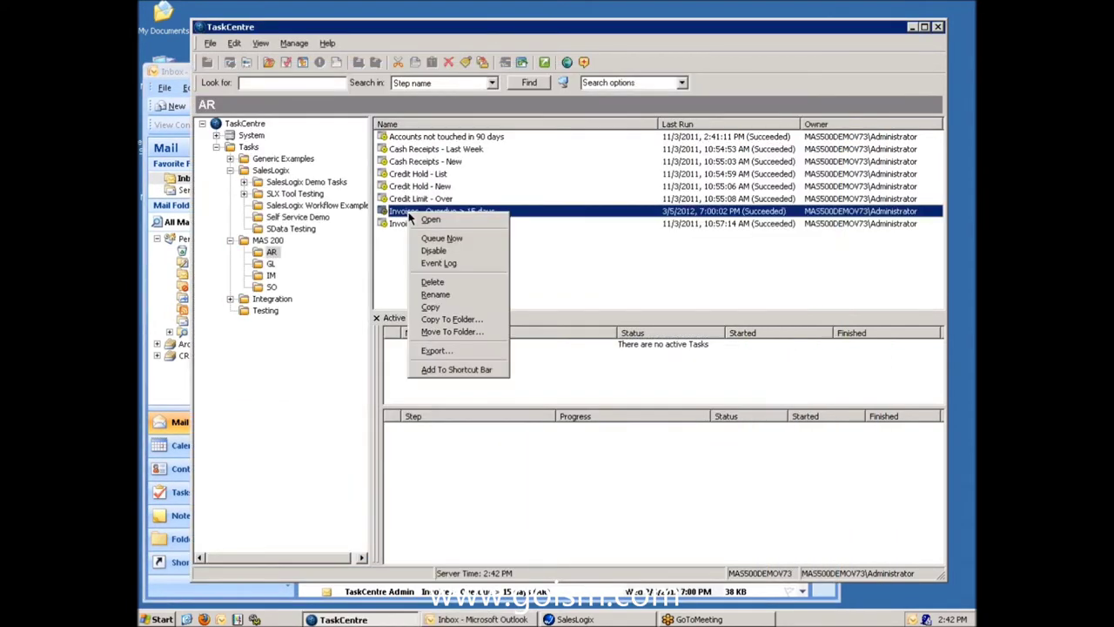
click(439, 264)
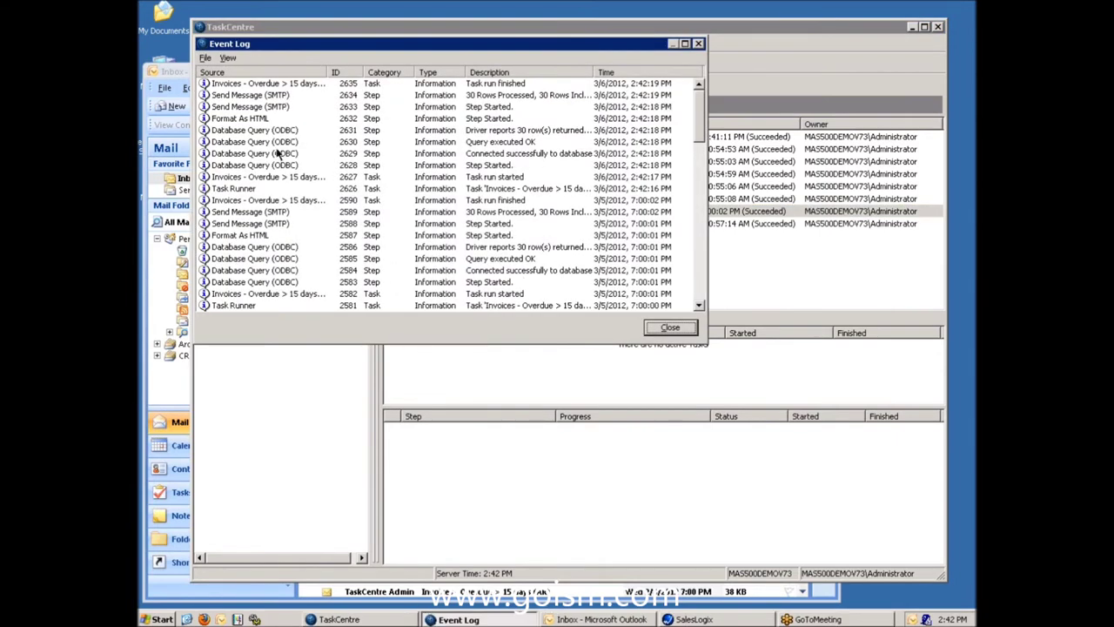
click(478, 133)
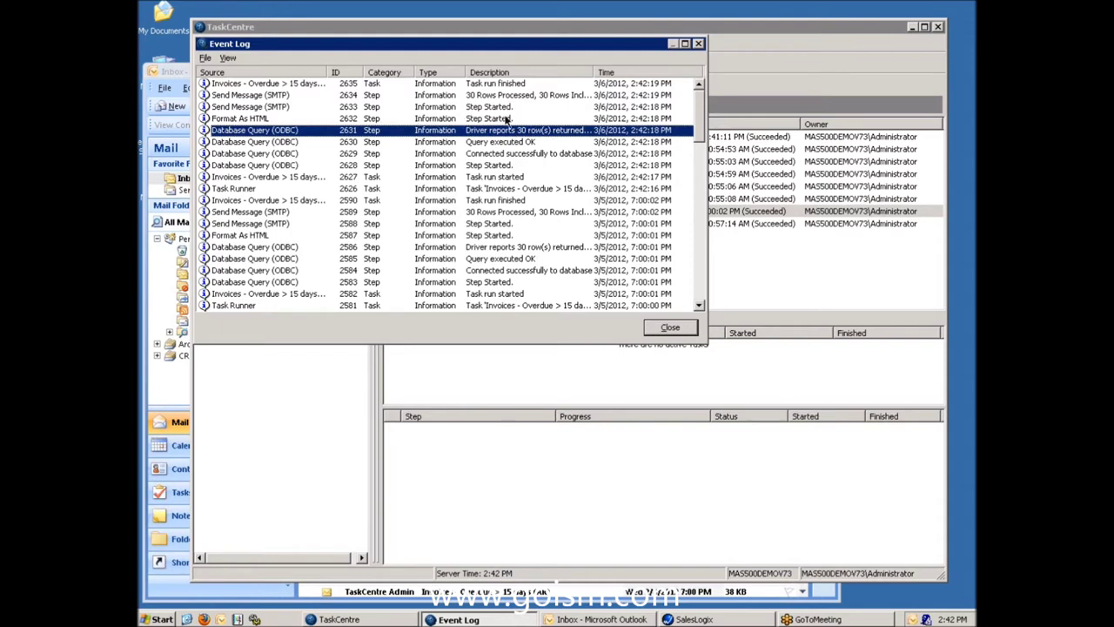
Step: Filter the task's event log to exclude Information entries, and close the log
click(228, 59)
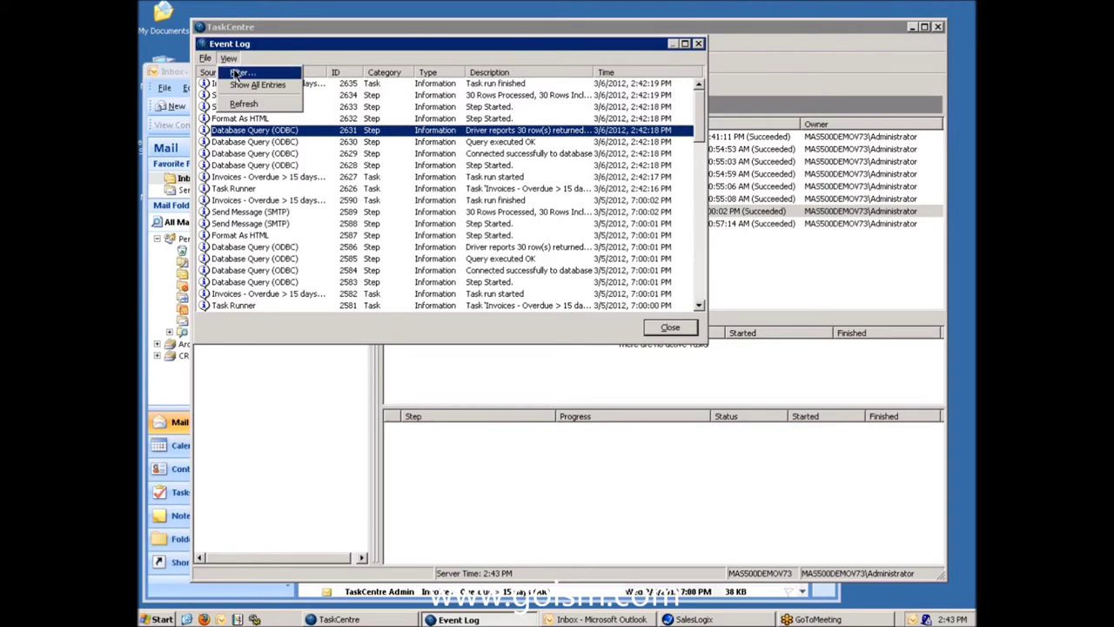
click(241, 73)
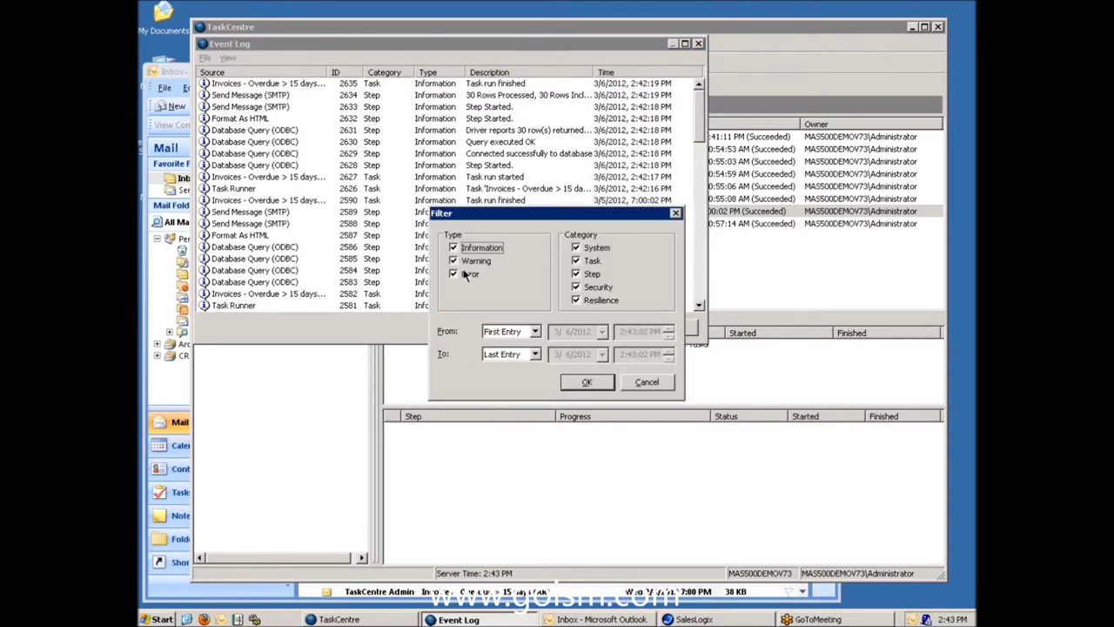
click(454, 248)
click(581, 381)
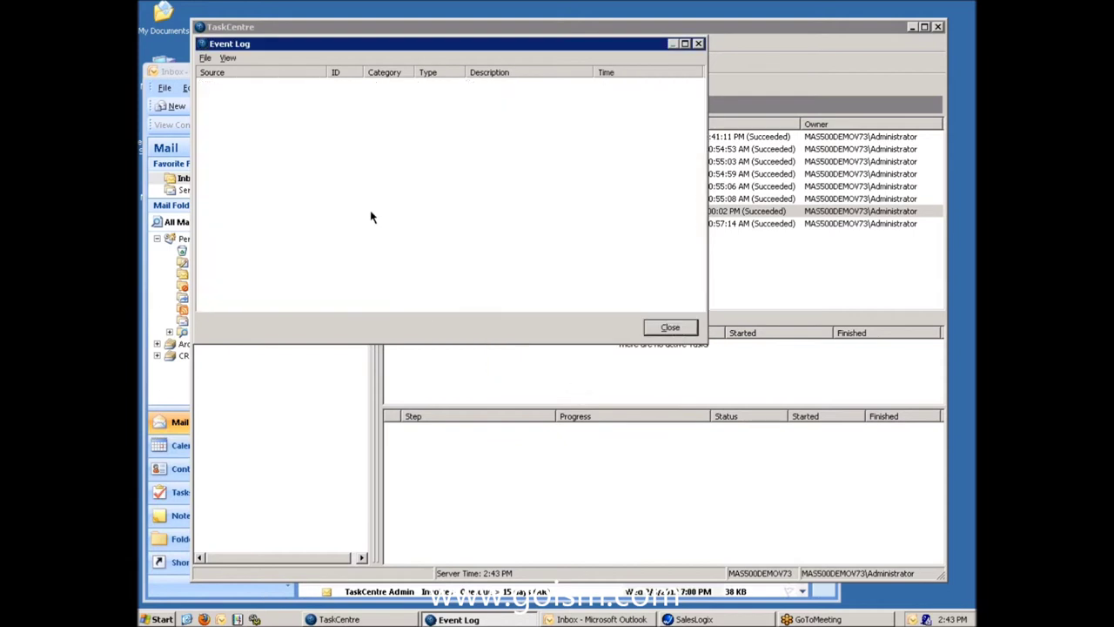
click(656, 332)
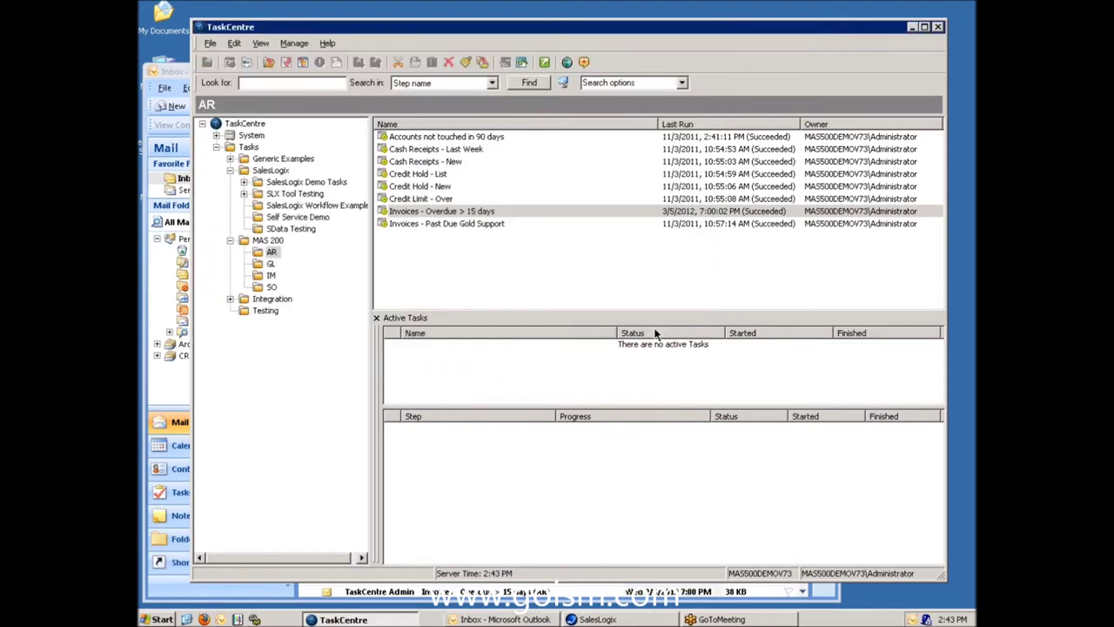
Step: Review the system-wide event log down through its older entries, and close it
click(295, 43)
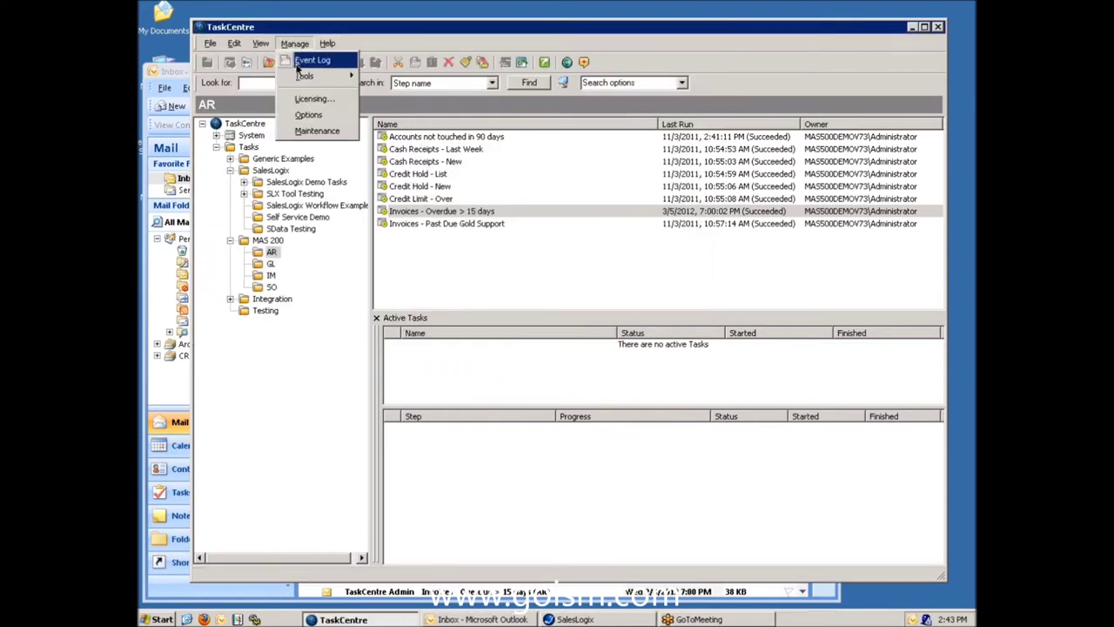
click(310, 59)
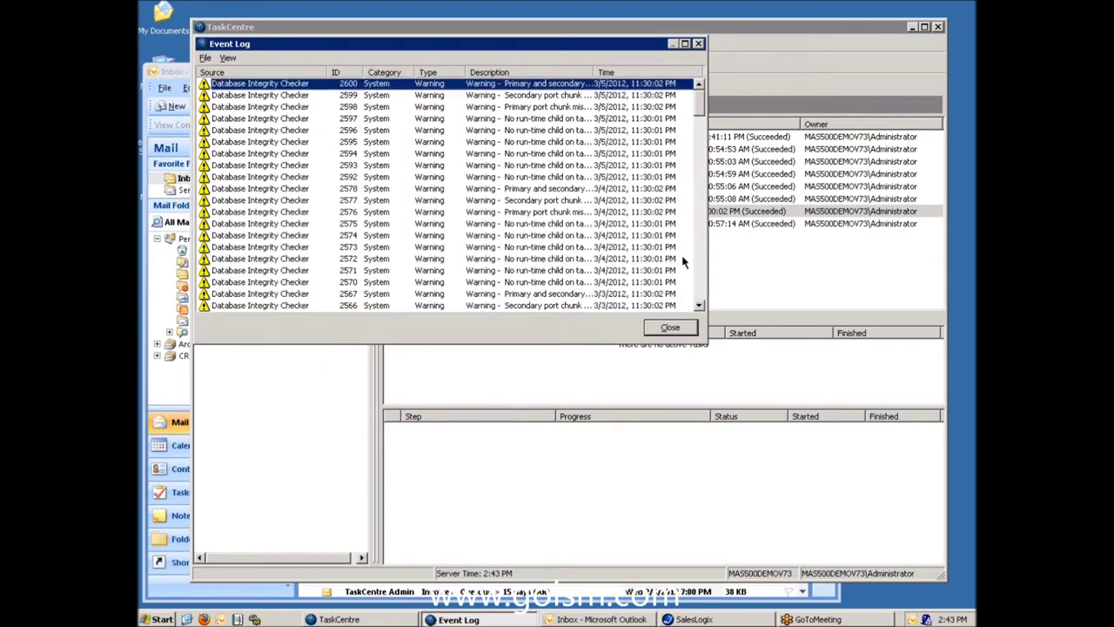
click(698, 281)
click(698, 281)
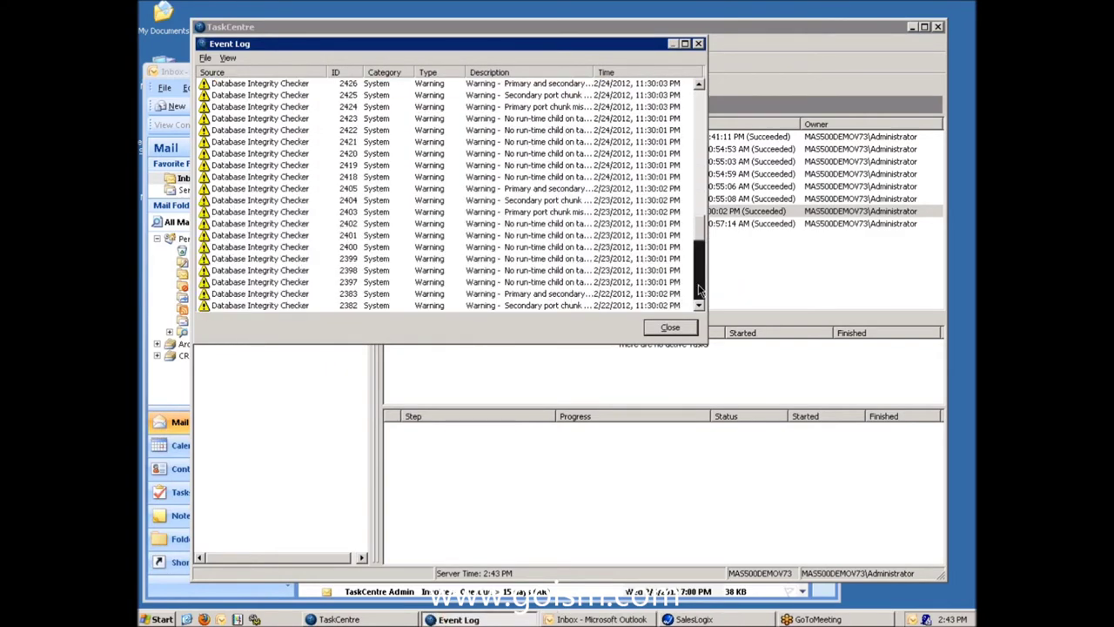
click(698, 299)
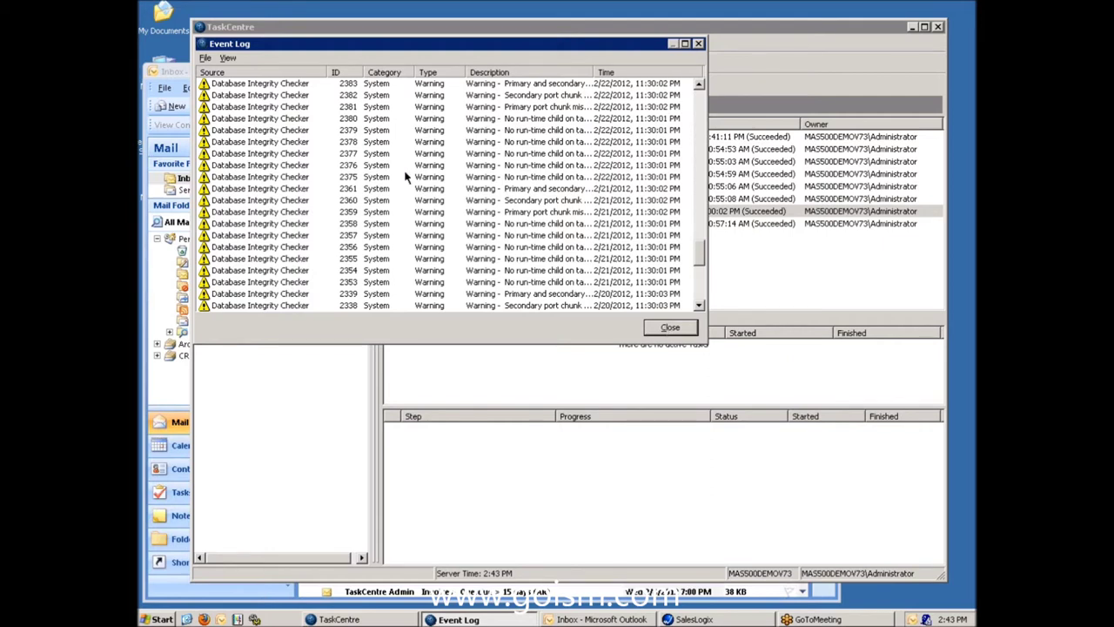
click(667, 330)
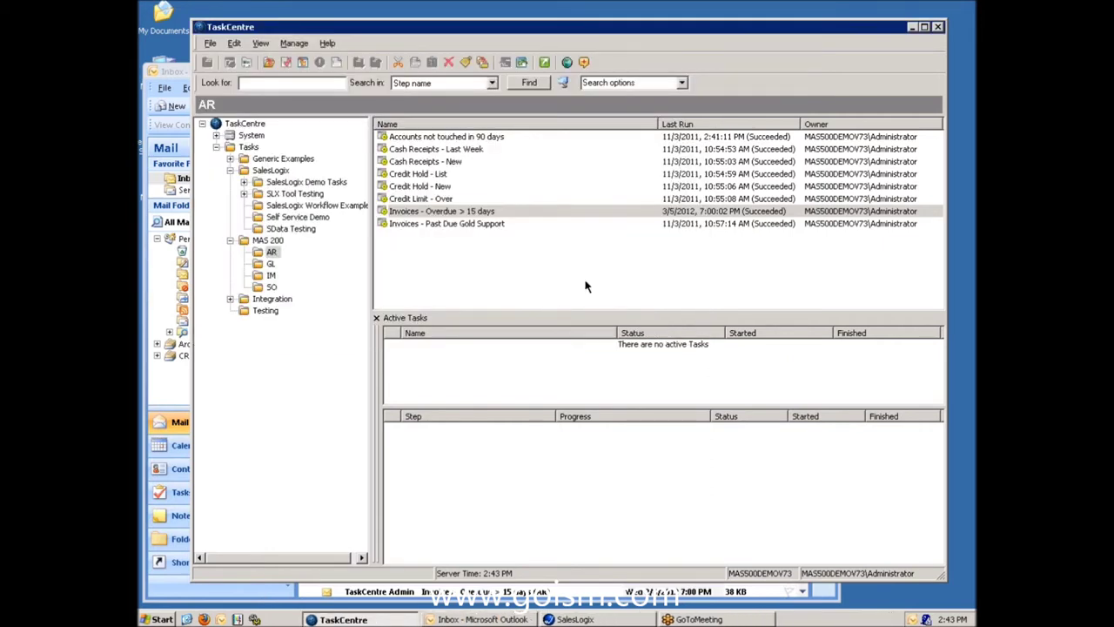
Step: Open the design of the "Invoices - Overdue > 15 days" task and align its Schedule step above the Database Query (ODBC) step
click(481, 214)
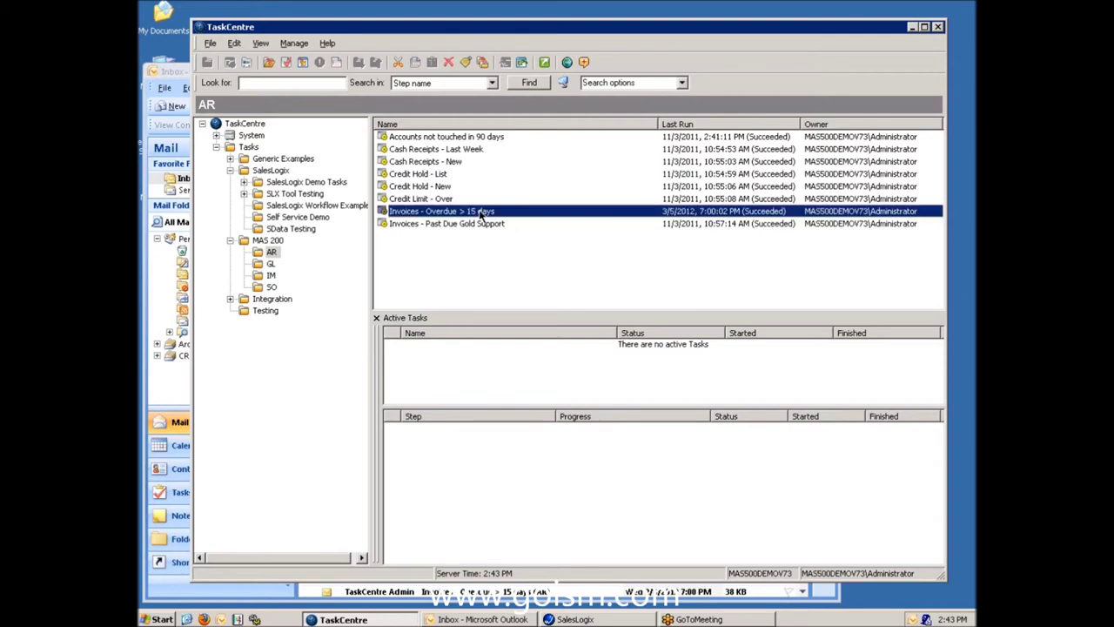
double_click(480, 214)
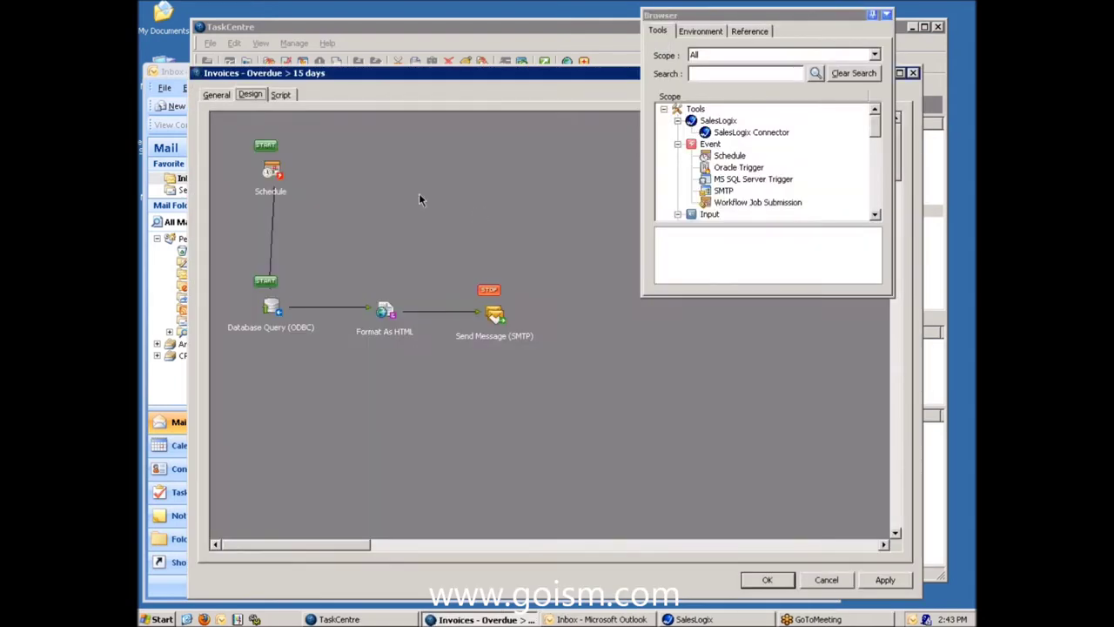
drag(277, 173, 272, 175)
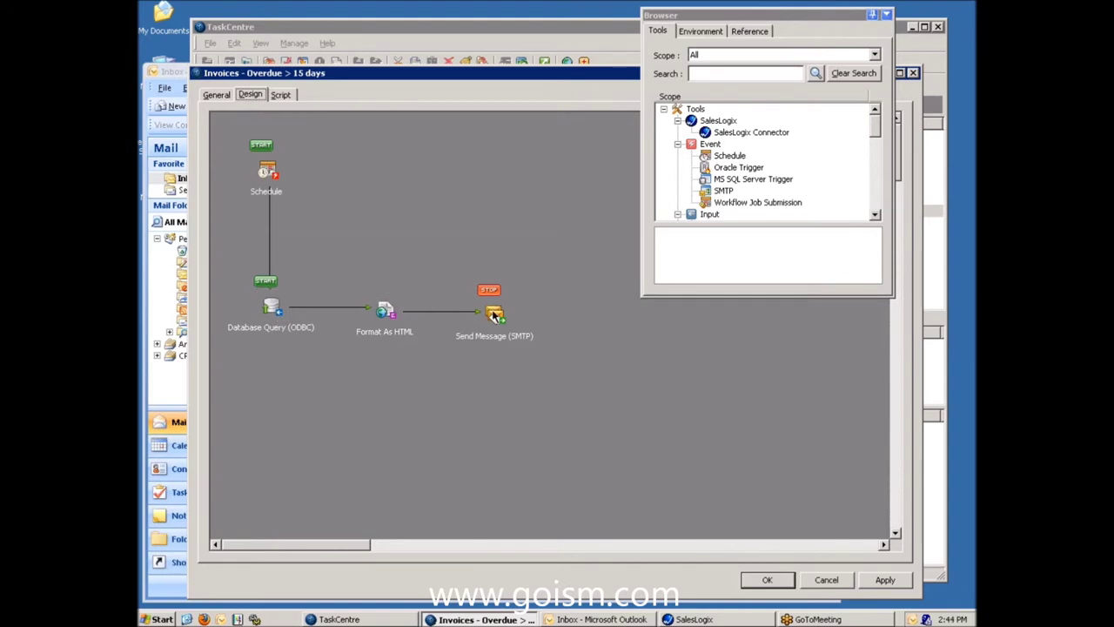
Step: Enlarge the Browser window to show more of the tool list, and select the Schedule event tool
click(696, 297)
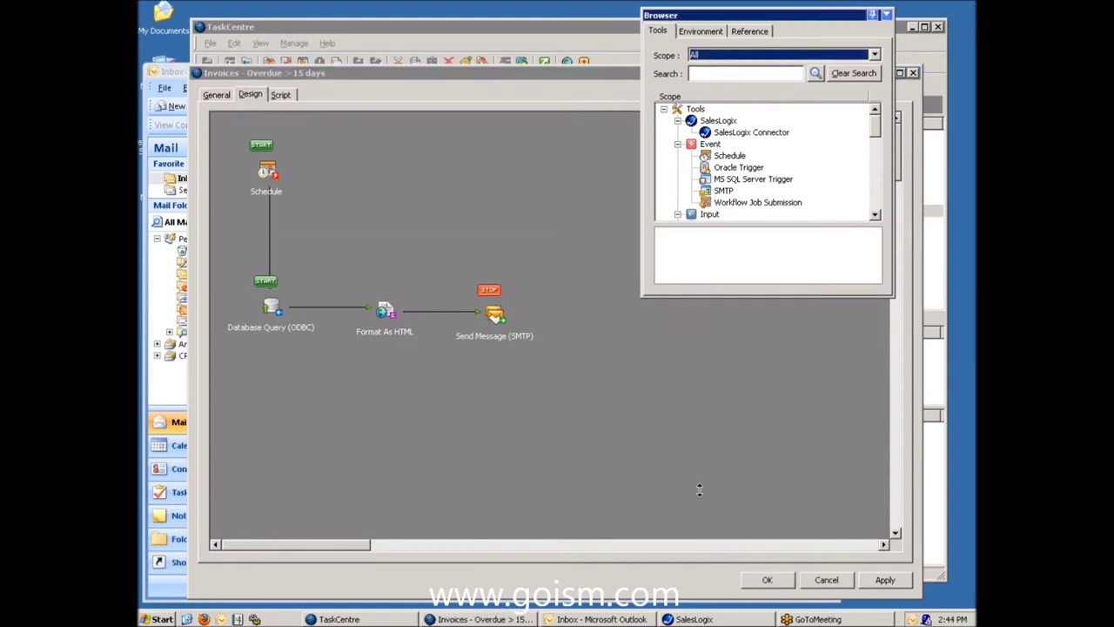
drag(700, 572, 701, 585)
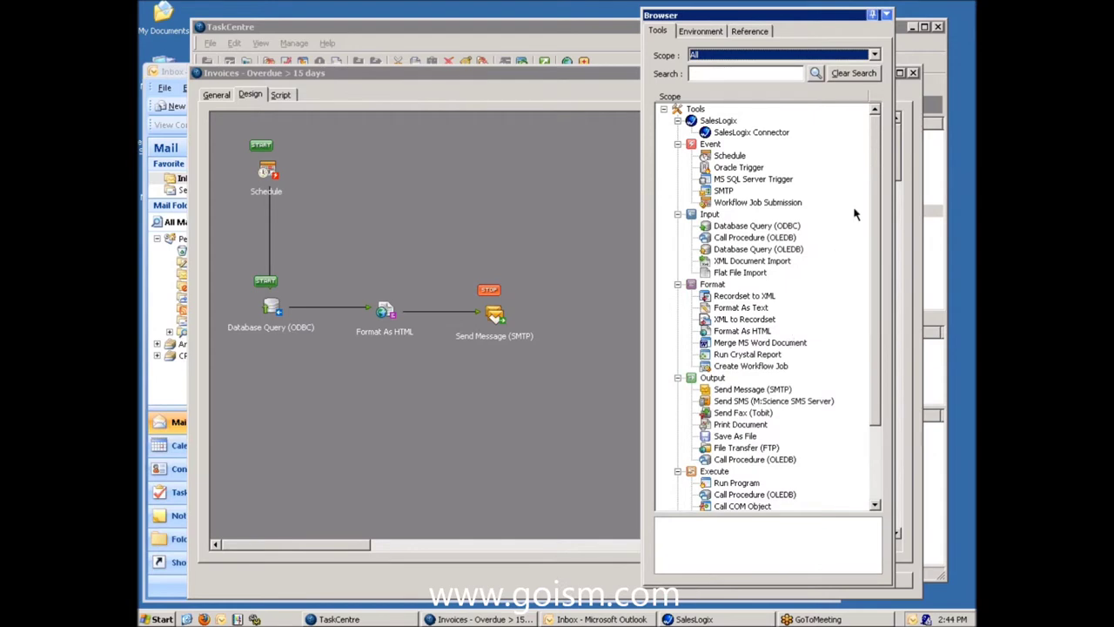
click(729, 155)
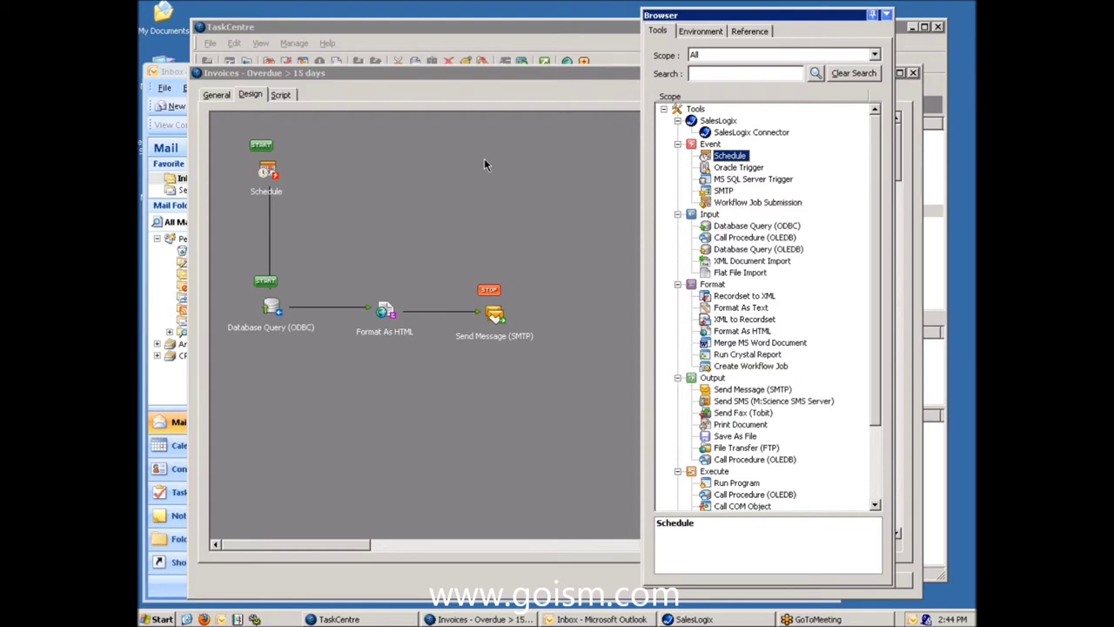
Step: Open the Schedule step's settings, examine its Days, Weeks, Months and Continuously recurrence options, and close them without saving
click(268, 171)
double_click(268, 171)
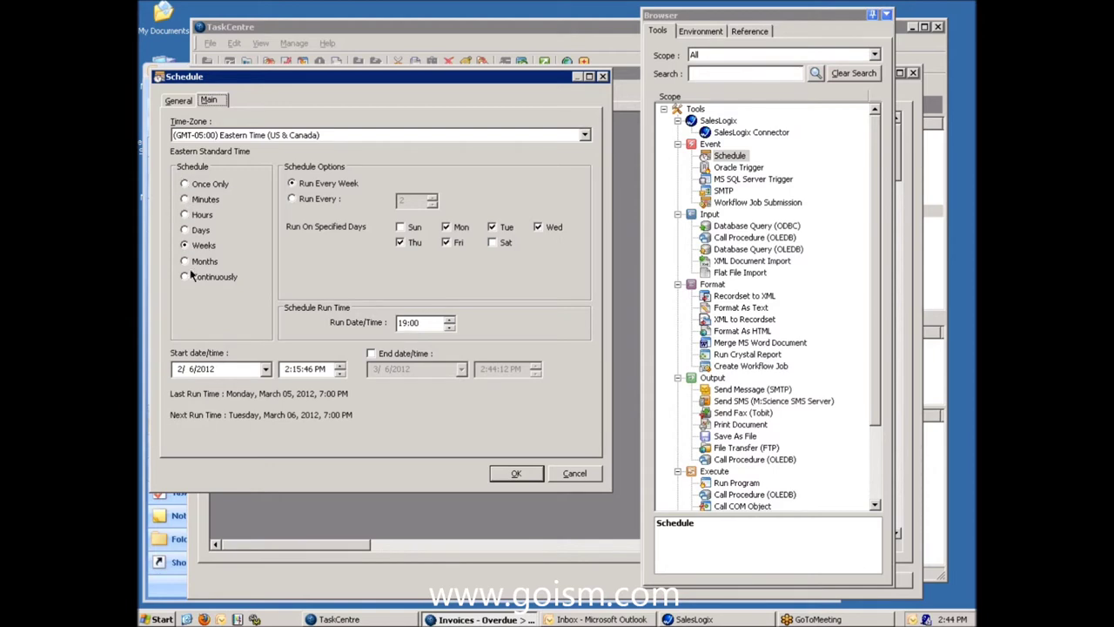
click(185, 230)
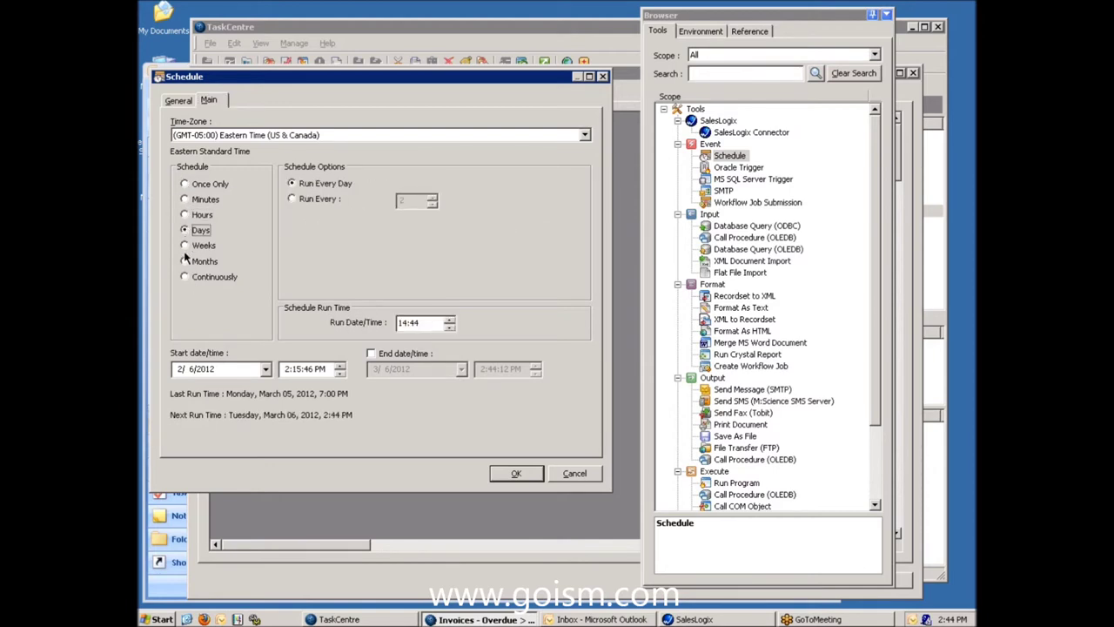
click(185, 247)
click(185, 261)
click(185, 276)
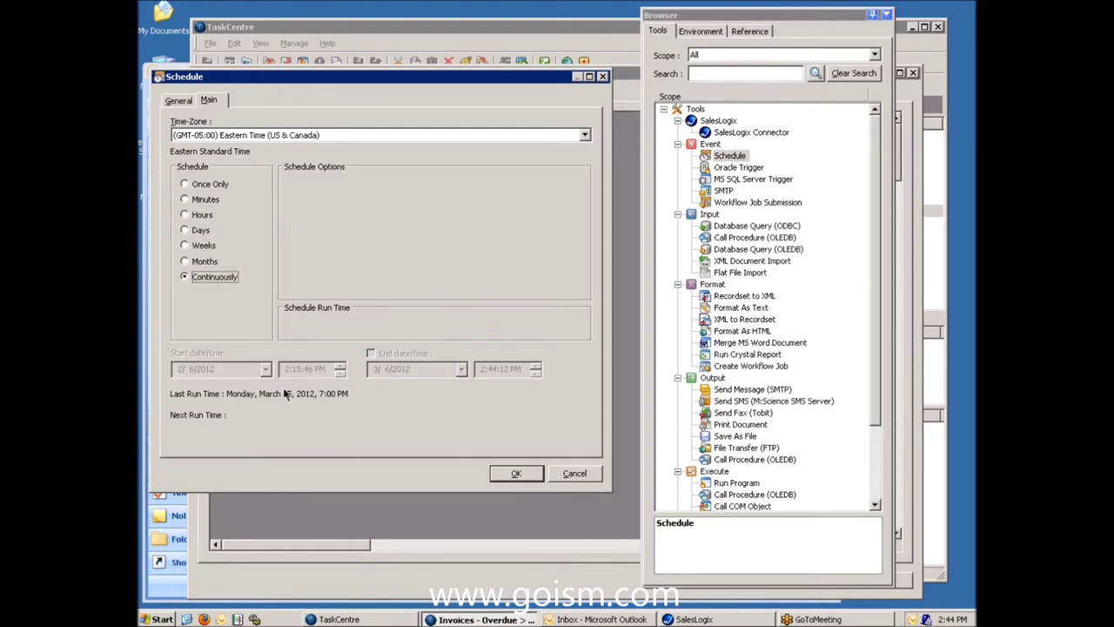
click(185, 247)
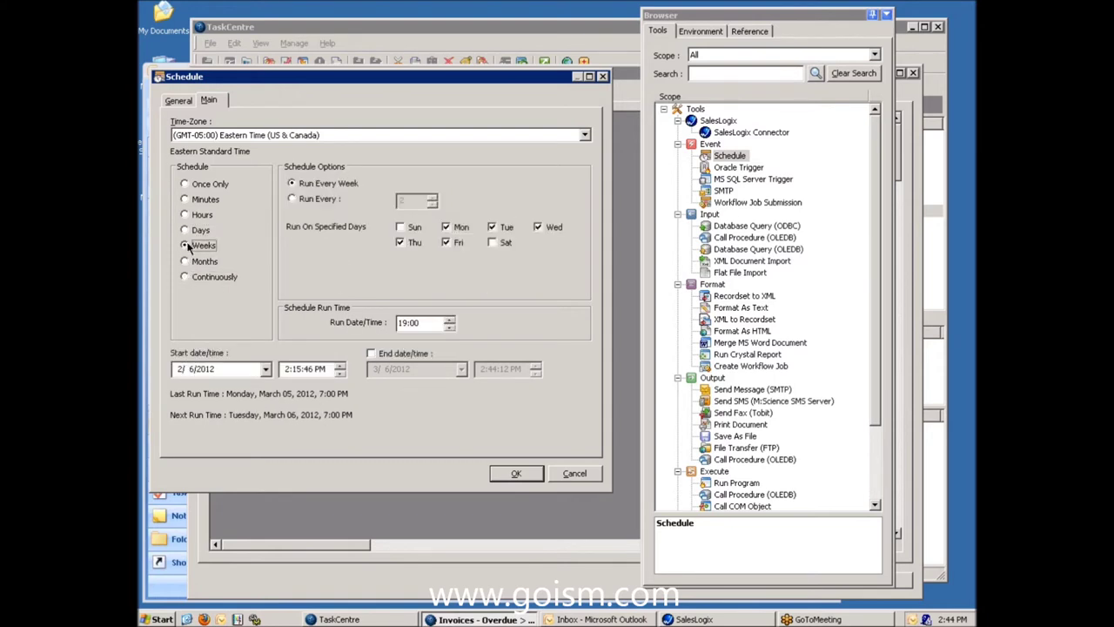
click(579, 473)
click(570, 347)
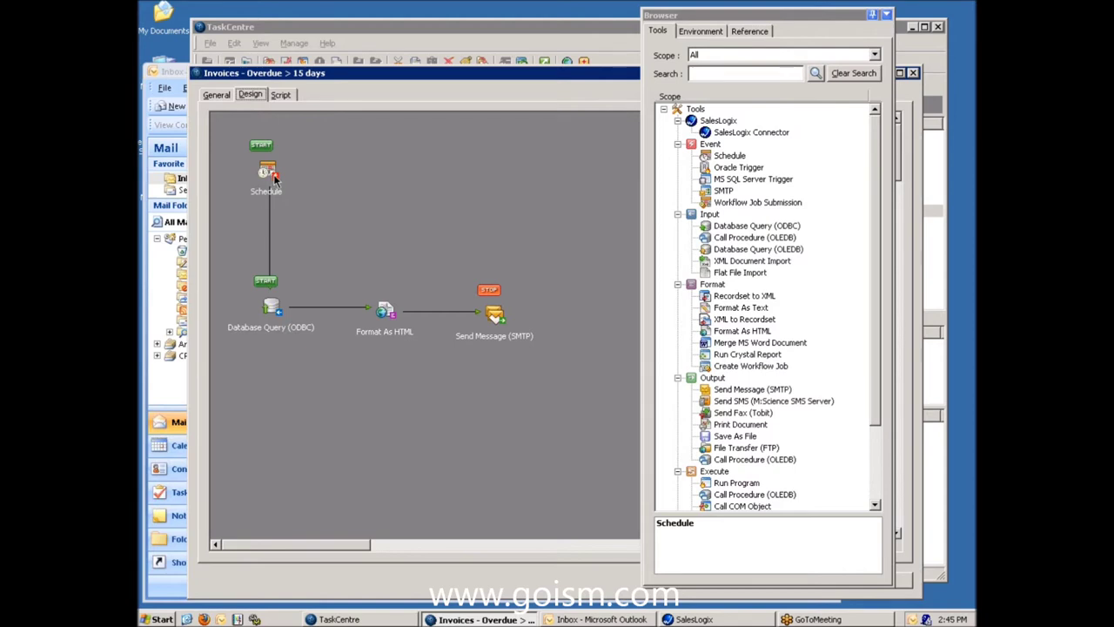
Step: Add another Schedule event to the task design and name it Schedule 1
drag(728, 156, 383, 173)
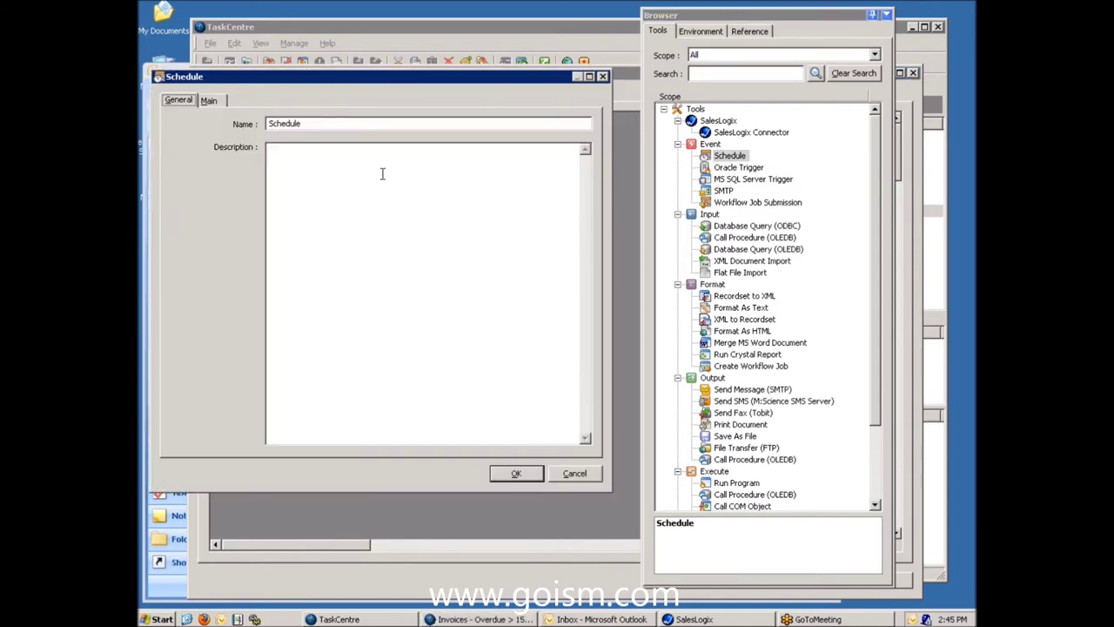
click(312, 124)
text(1)
Step: Set Schedule 1 to run monthly on the 11th of January, April, July and September
click(216, 101)
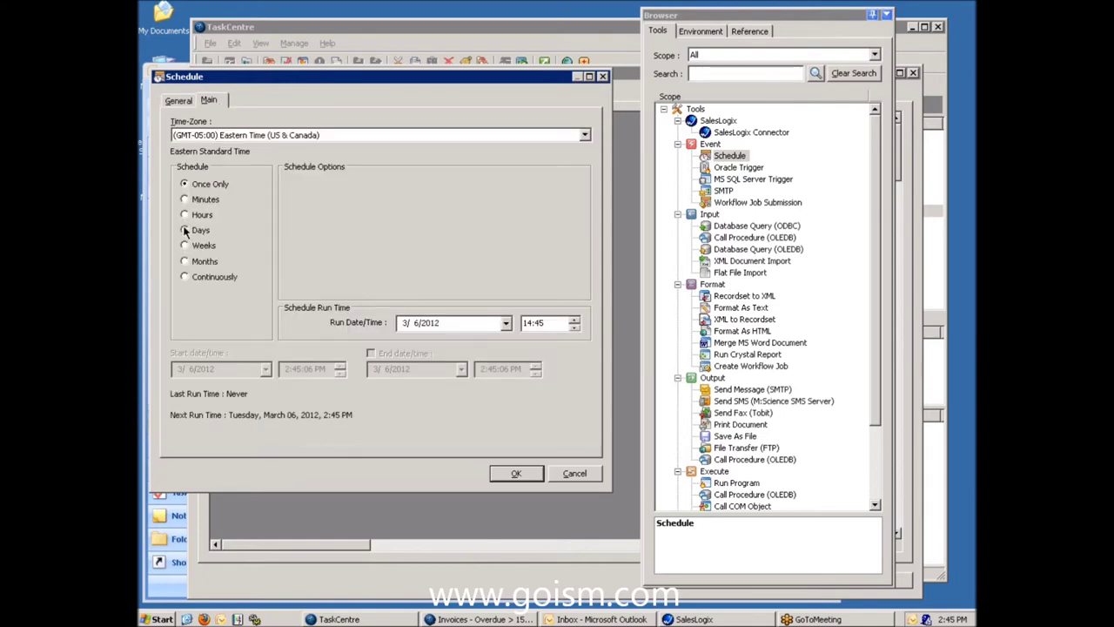
click(184, 261)
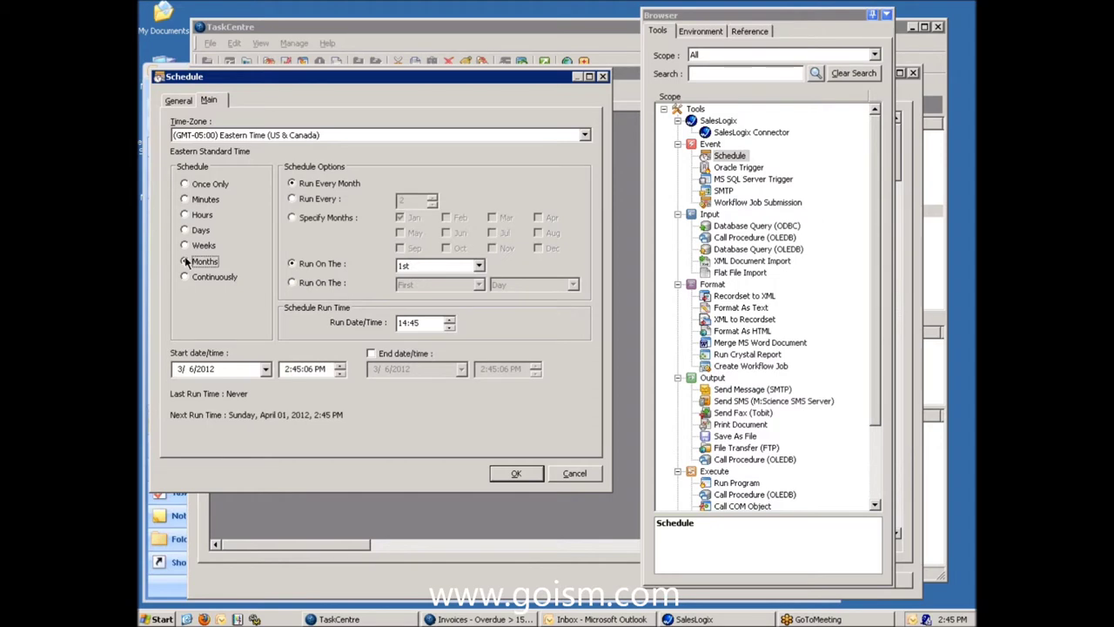
click(323, 220)
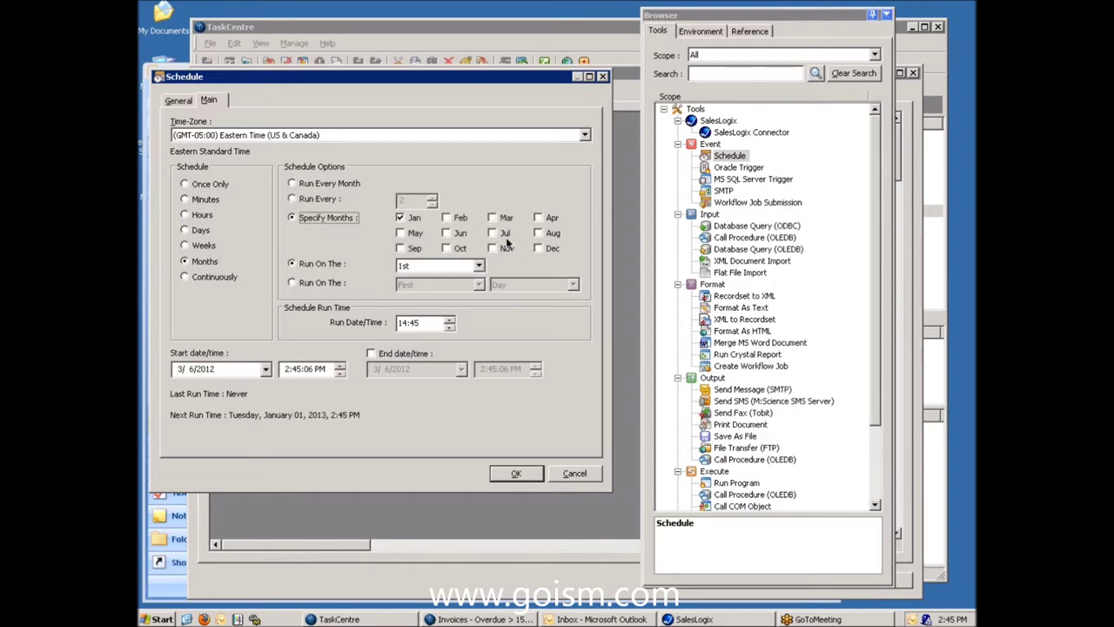
click(539, 218)
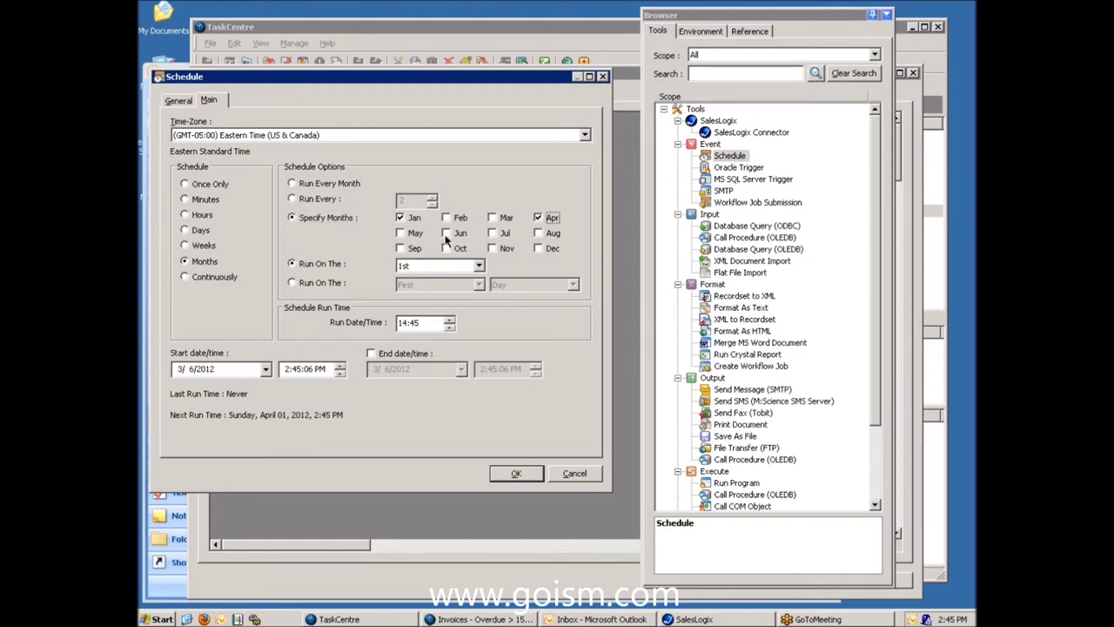
click(493, 233)
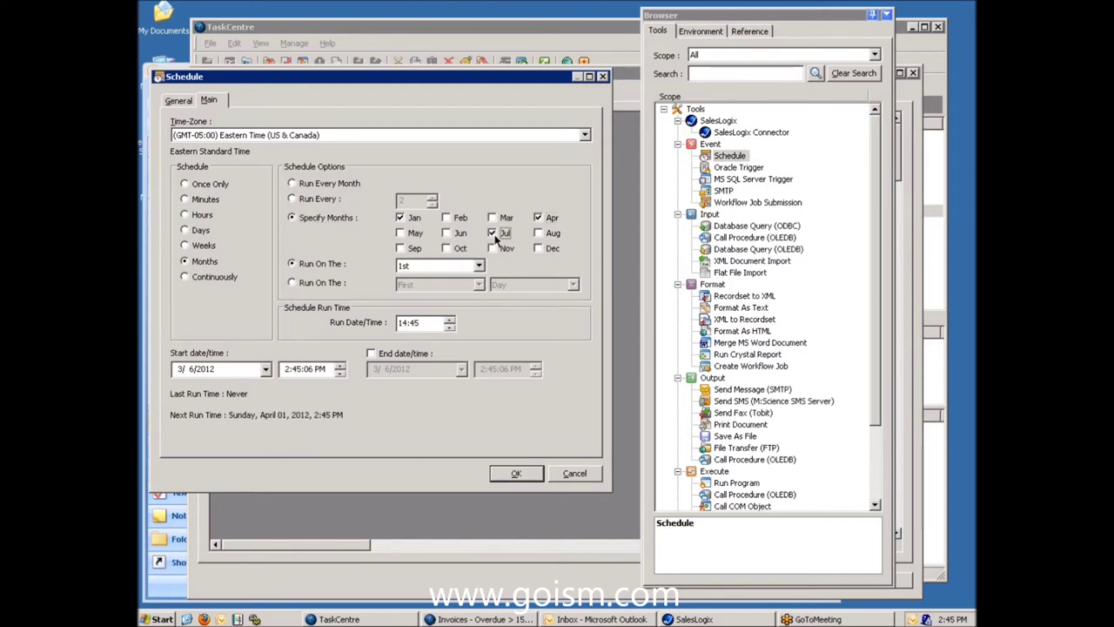
click(404, 249)
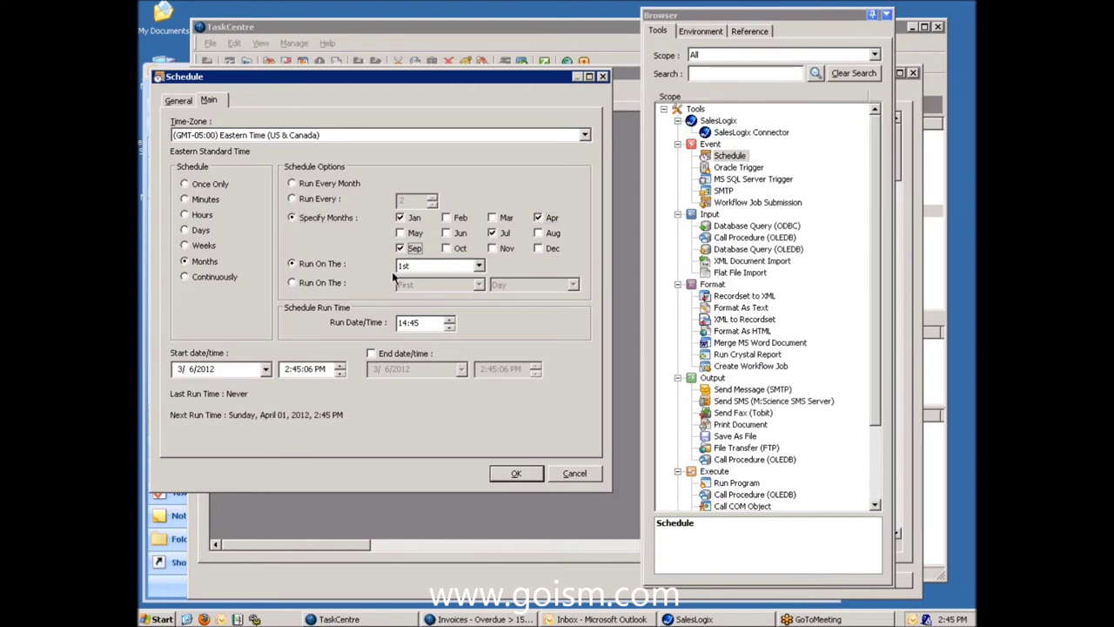
click(479, 266)
click(419, 377)
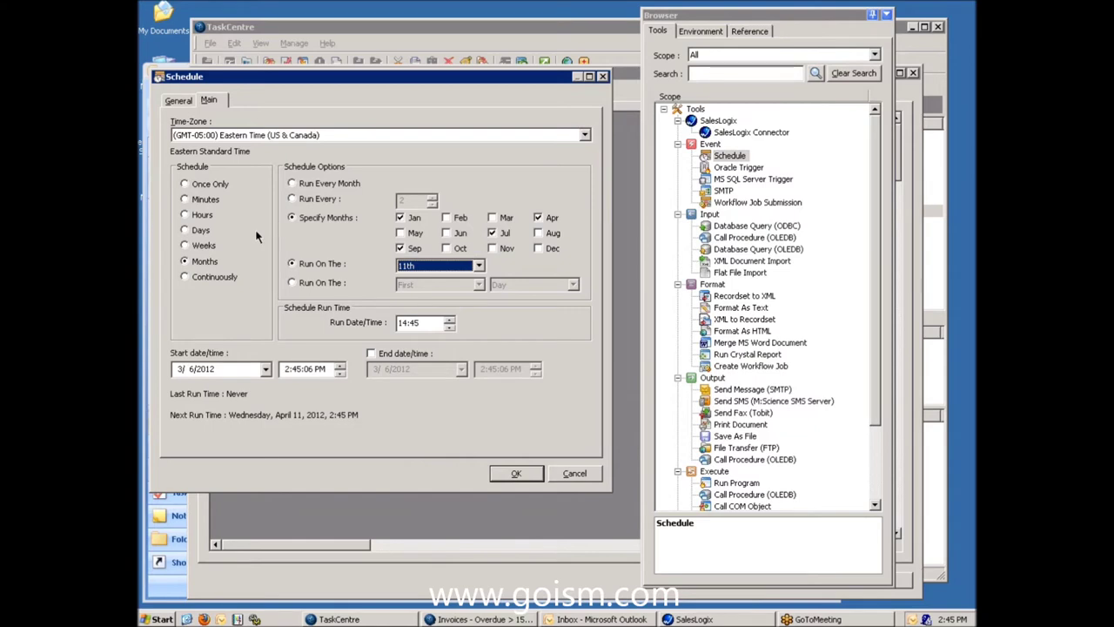
click(503, 472)
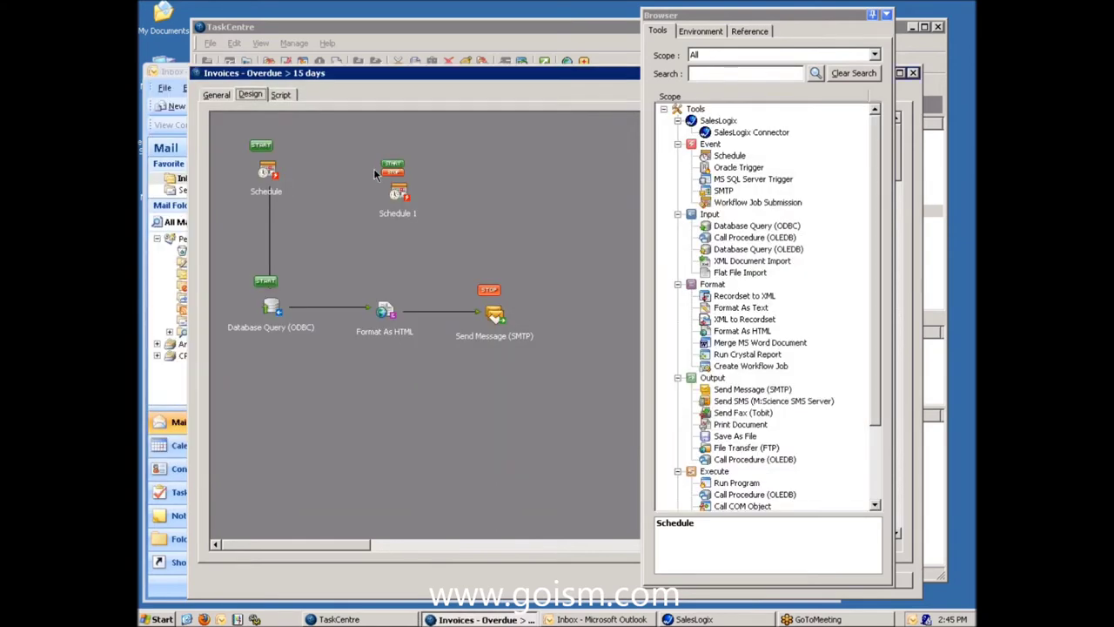
Step: Link Schedule 1 to the Database Query (ODBC) step and position it beside the original Schedule
mouse_move(409, 197)
mouse_down()
mouse_move(376, 165)
mouse_move(276, 295)
mouse_up()
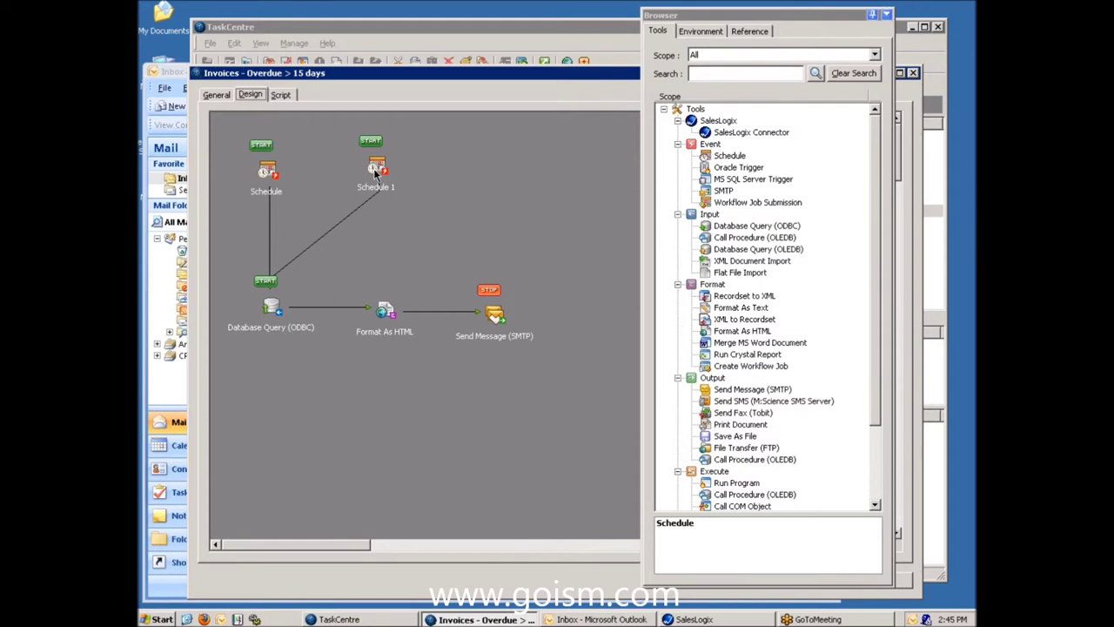
drag(375, 171, 380, 179)
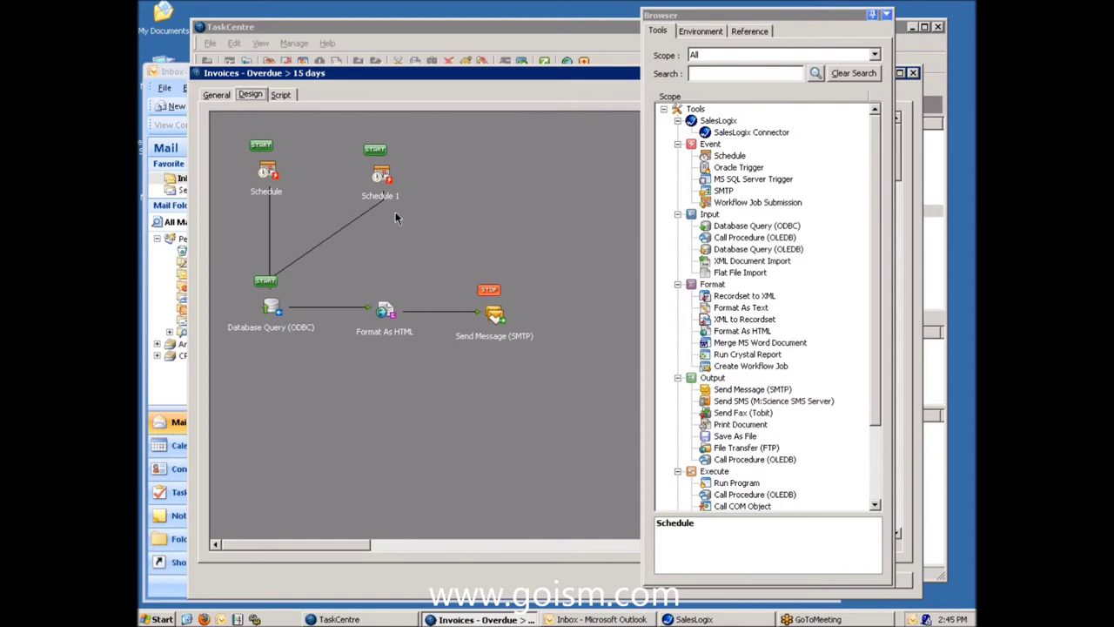
Step: Remove Schedule 1 from the design and delete it from the task's steps
right_click(386, 175)
click(405, 184)
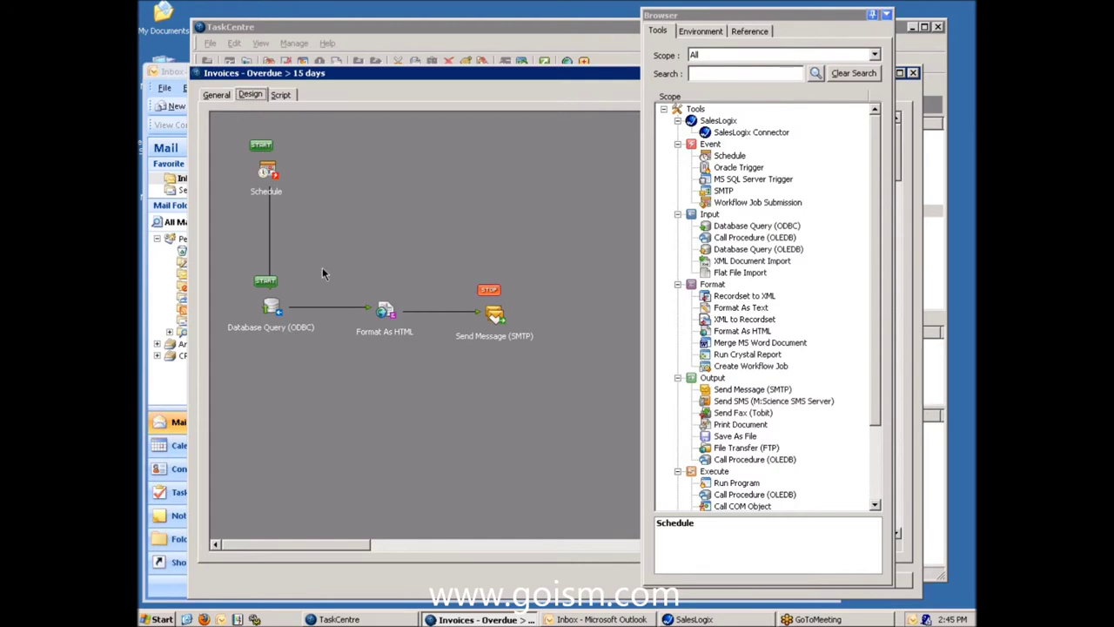
click(700, 31)
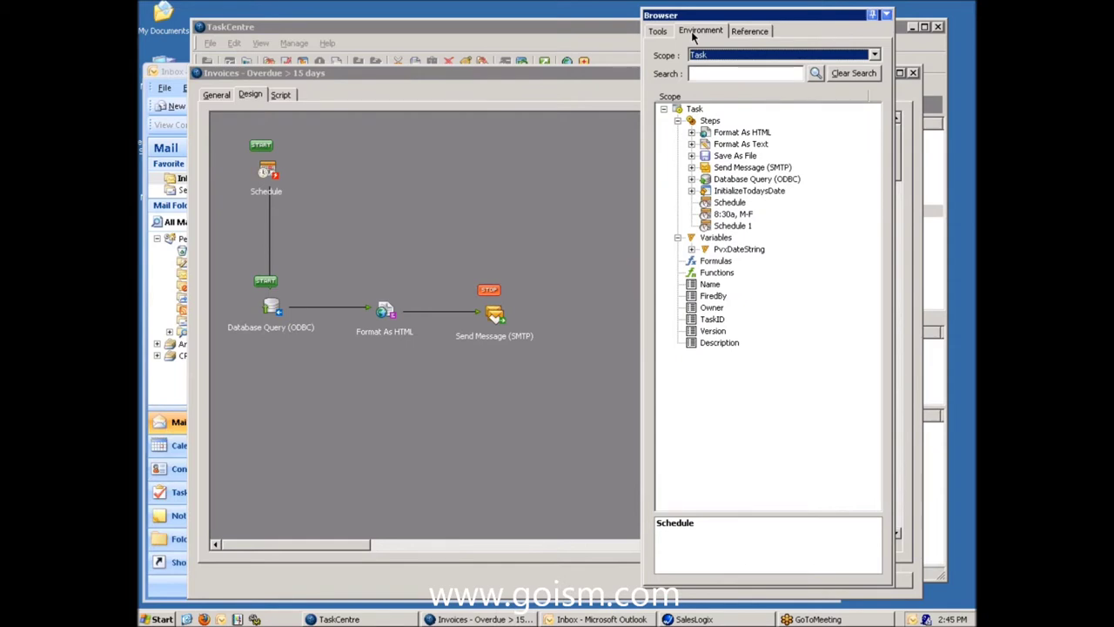
right_click(728, 228)
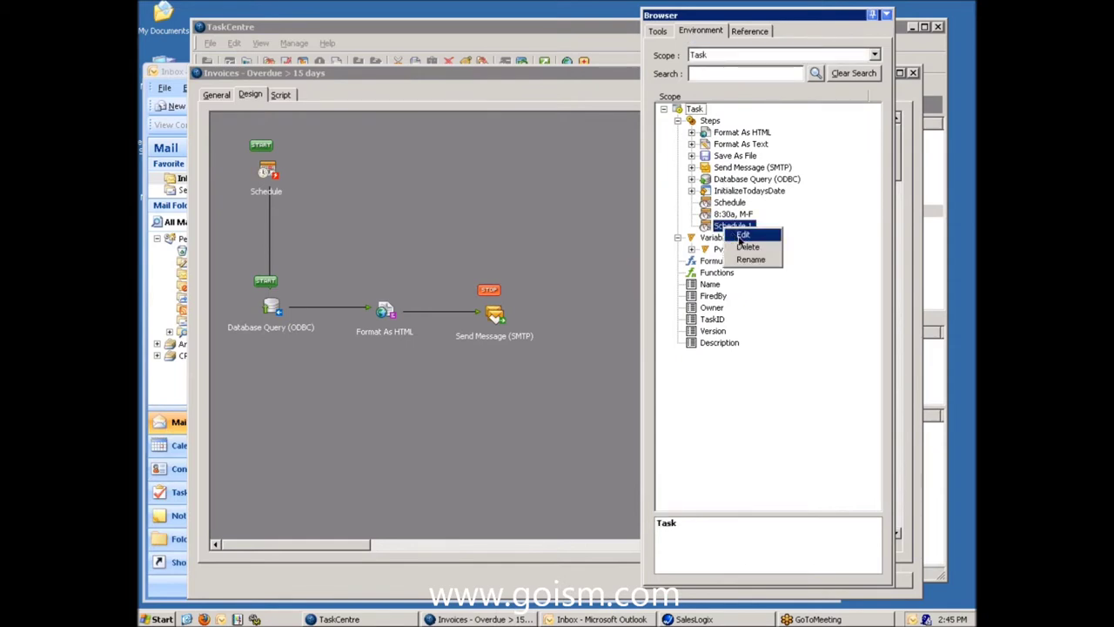
click(745, 248)
Step: Place the stored "8:30a, M-F" schedule on the design linked to Database Query (ODBC), and delete that schedule from the task
click(721, 216)
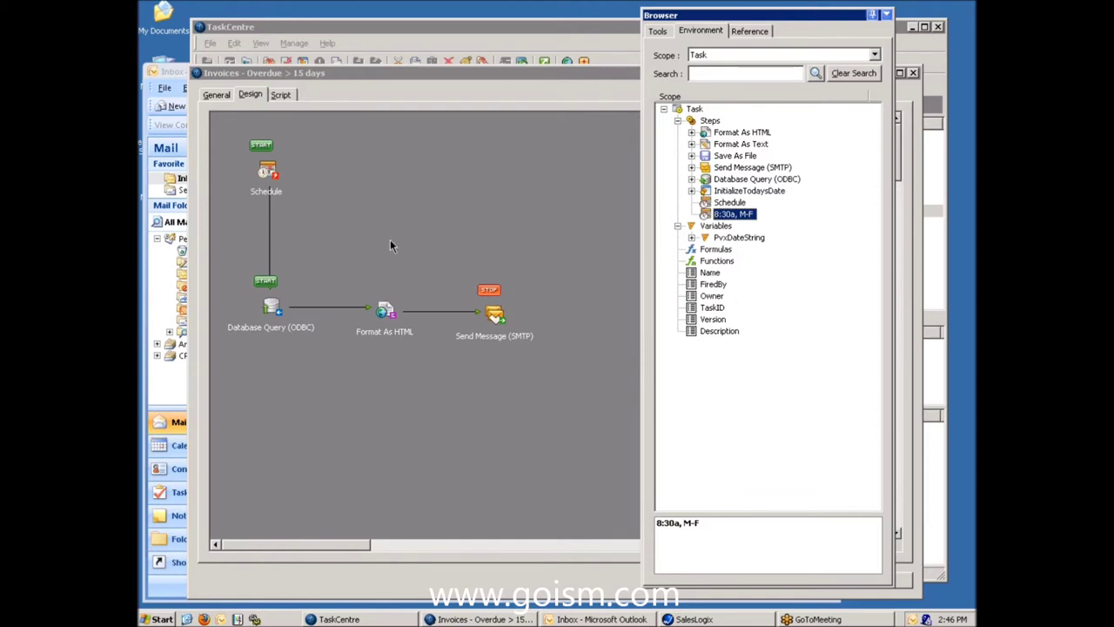
drag(732, 216, 278, 306)
right_click(736, 216)
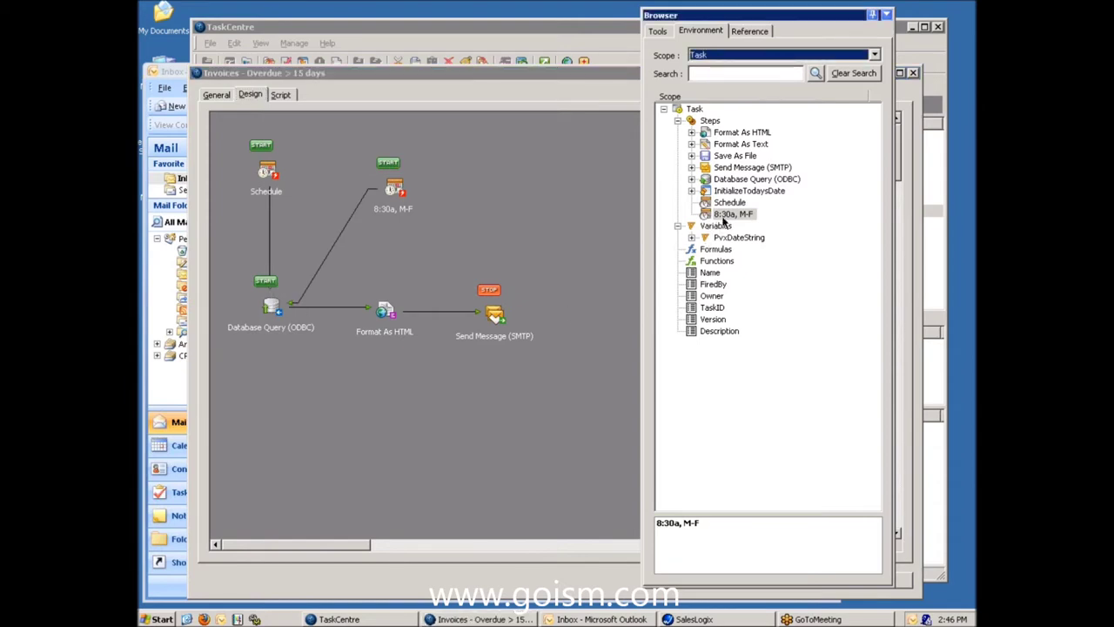
click(747, 238)
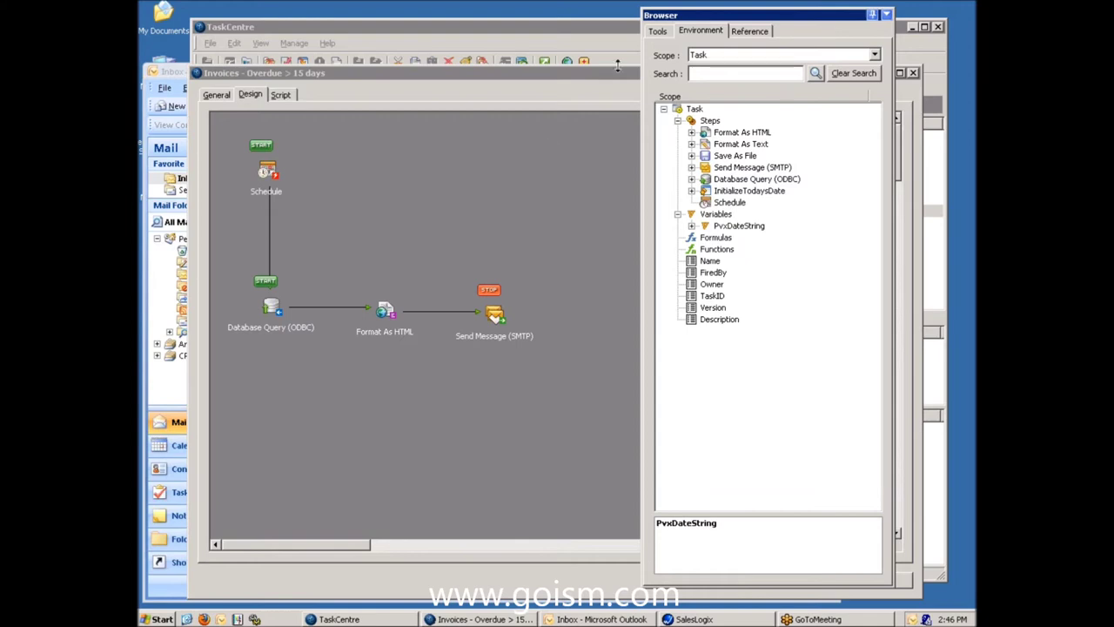
Step: Review the Input tools from Database Query (ODBC) to Flat File Import, with the Event and Input groups collapsed once covered
click(659, 32)
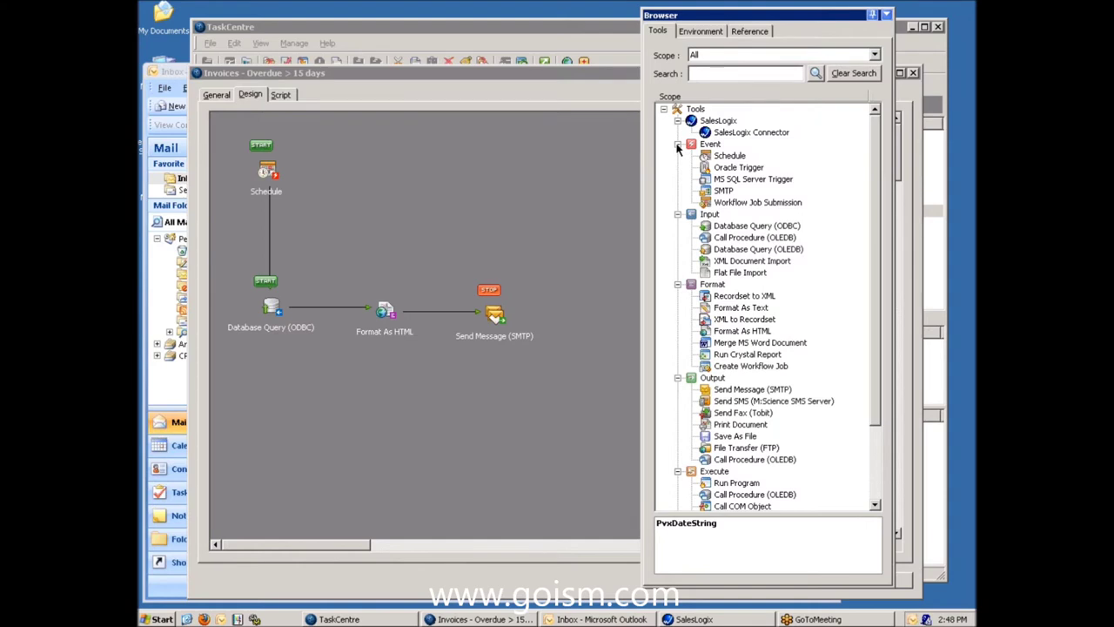
click(678, 144)
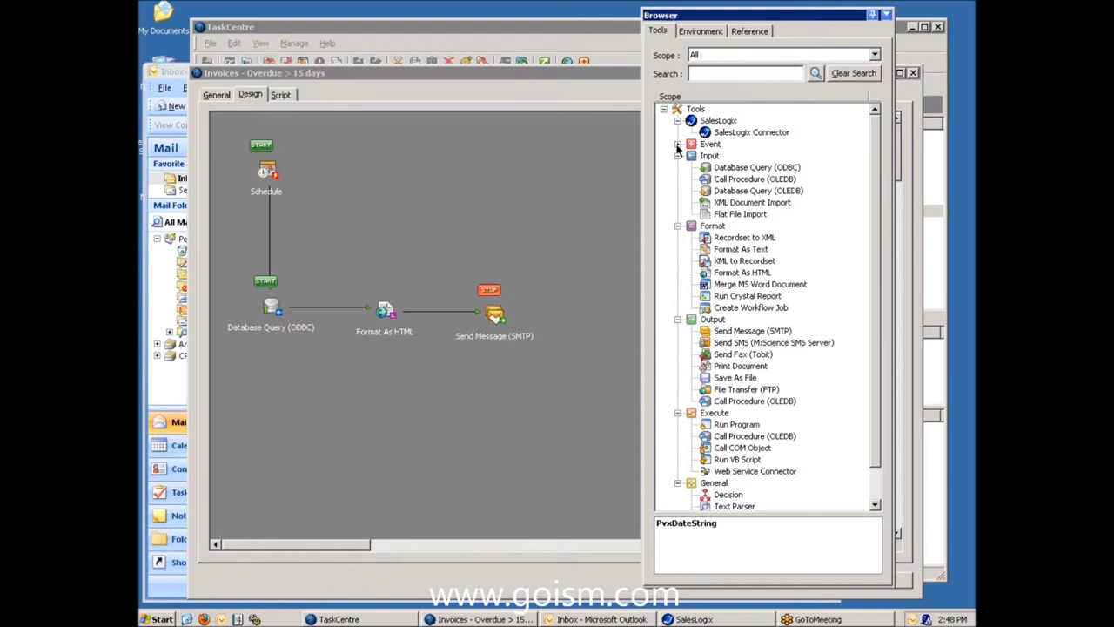
click(753, 169)
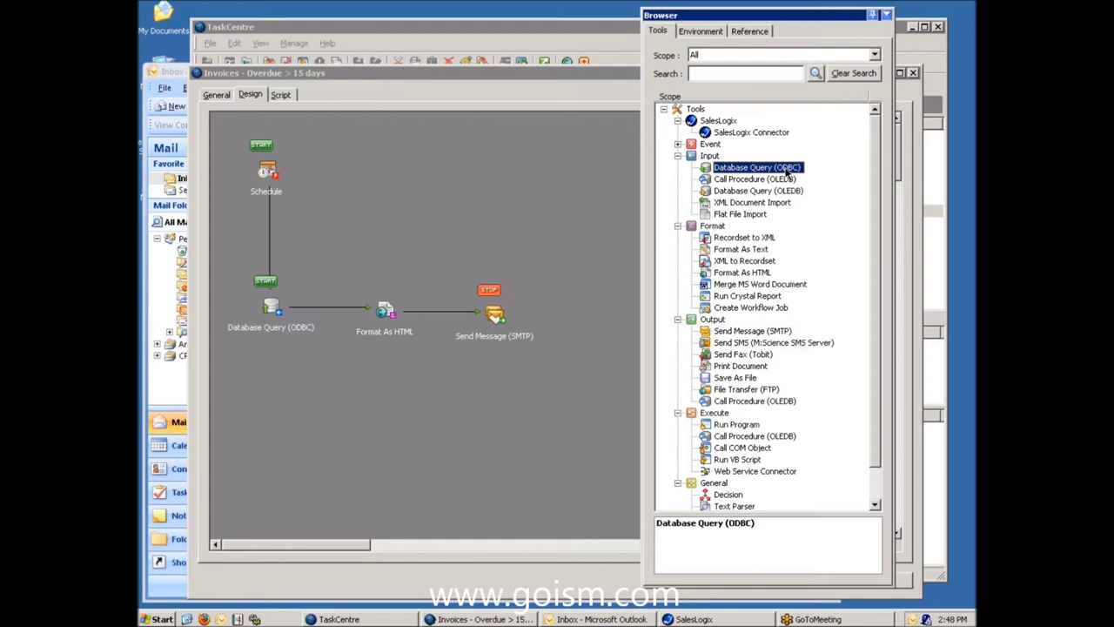
click(763, 192)
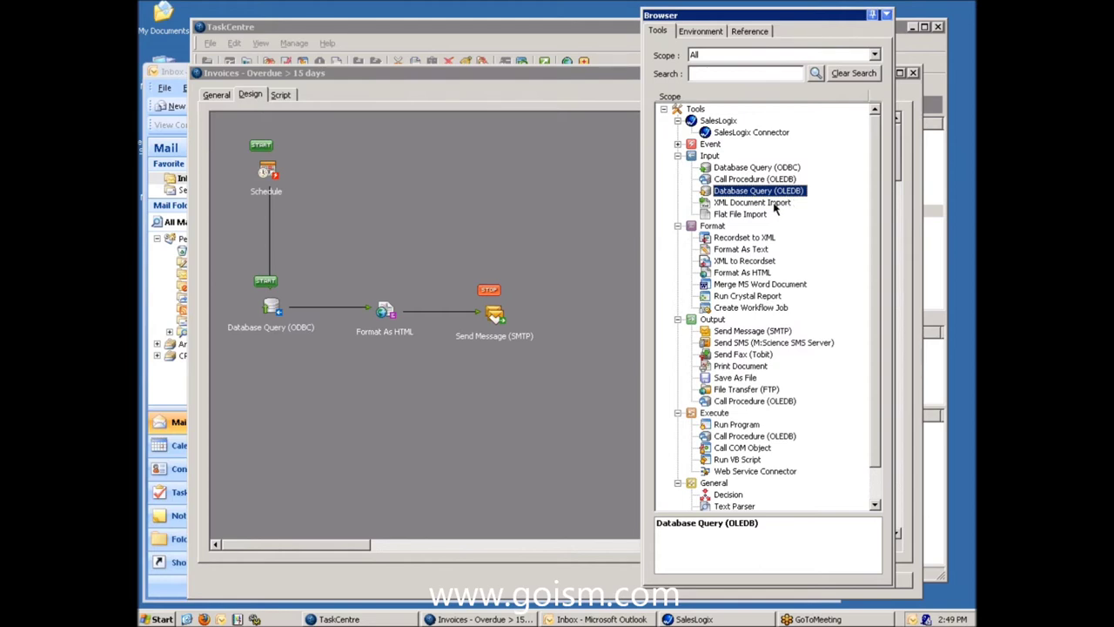
click(774, 203)
click(754, 217)
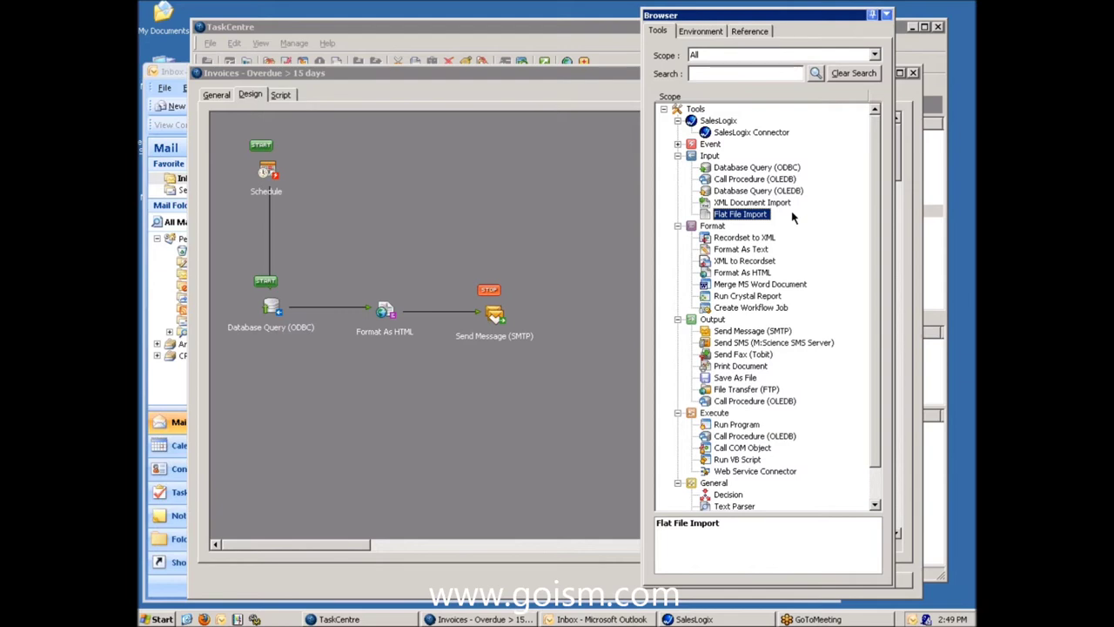
click(677, 156)
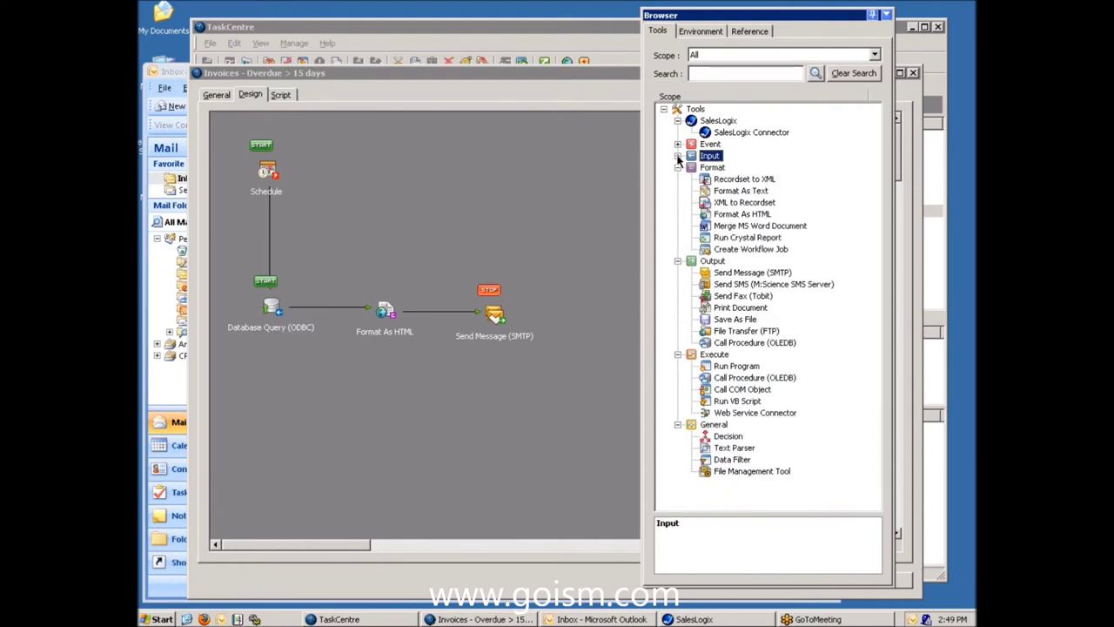
Step: Open the Database Query (ODBC) step and make room to show its columns and full criteria
click(272, 306)
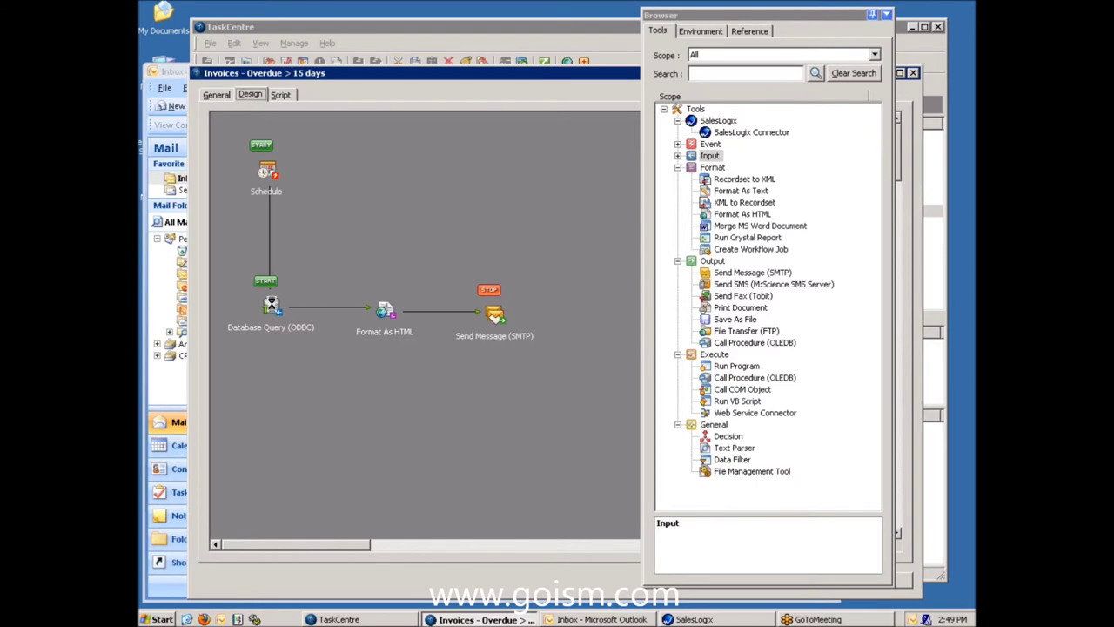
double_click(272, 306)
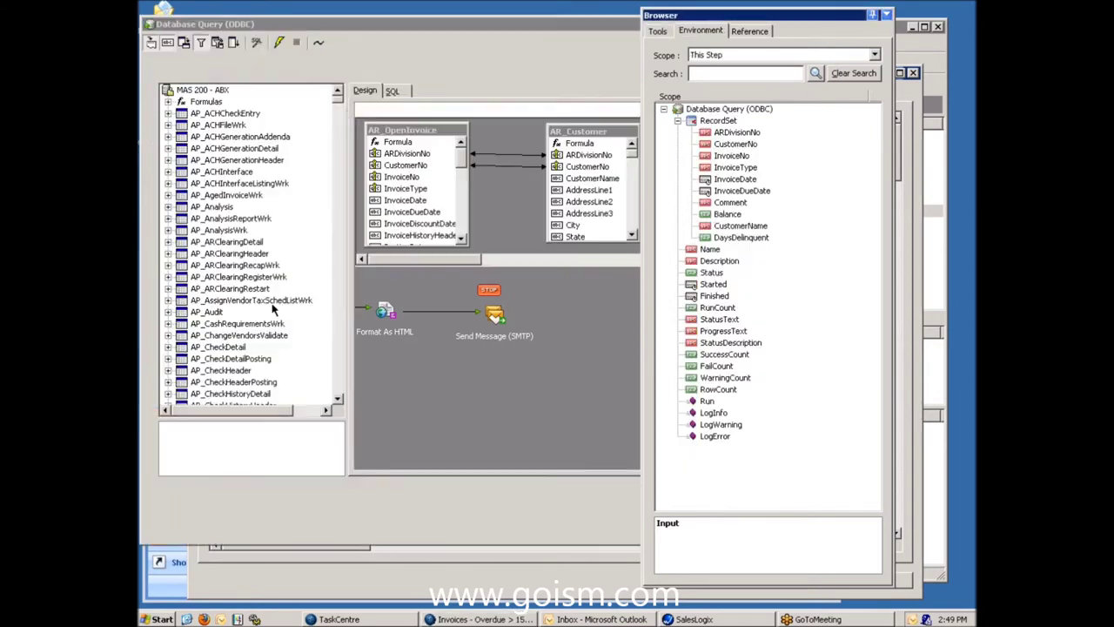
click(887, 16)
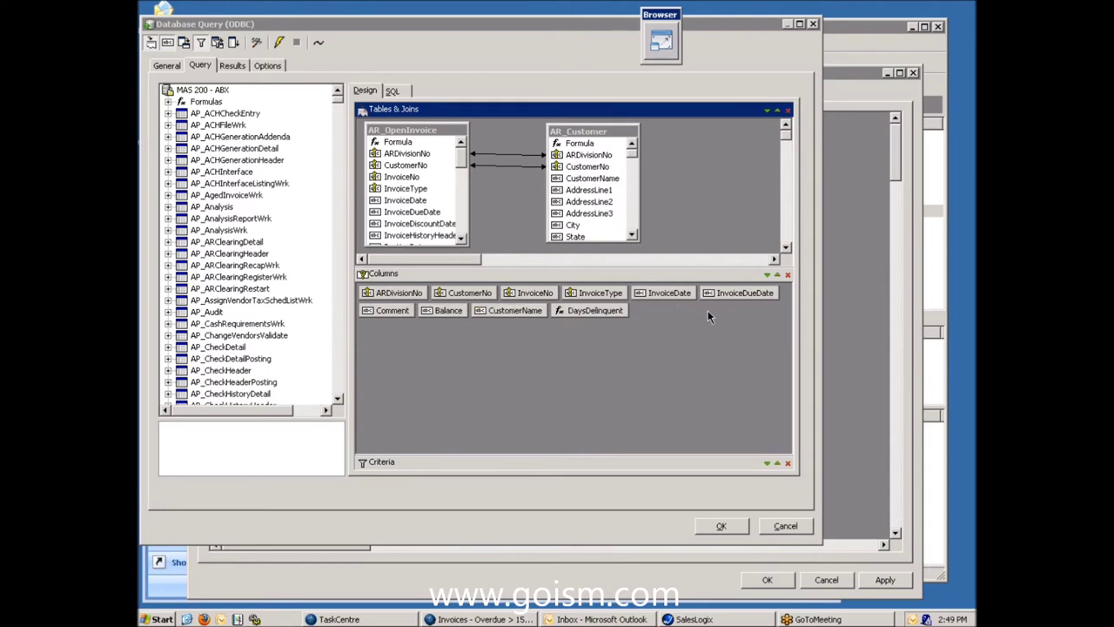
drag(596, 463, 590, 336)
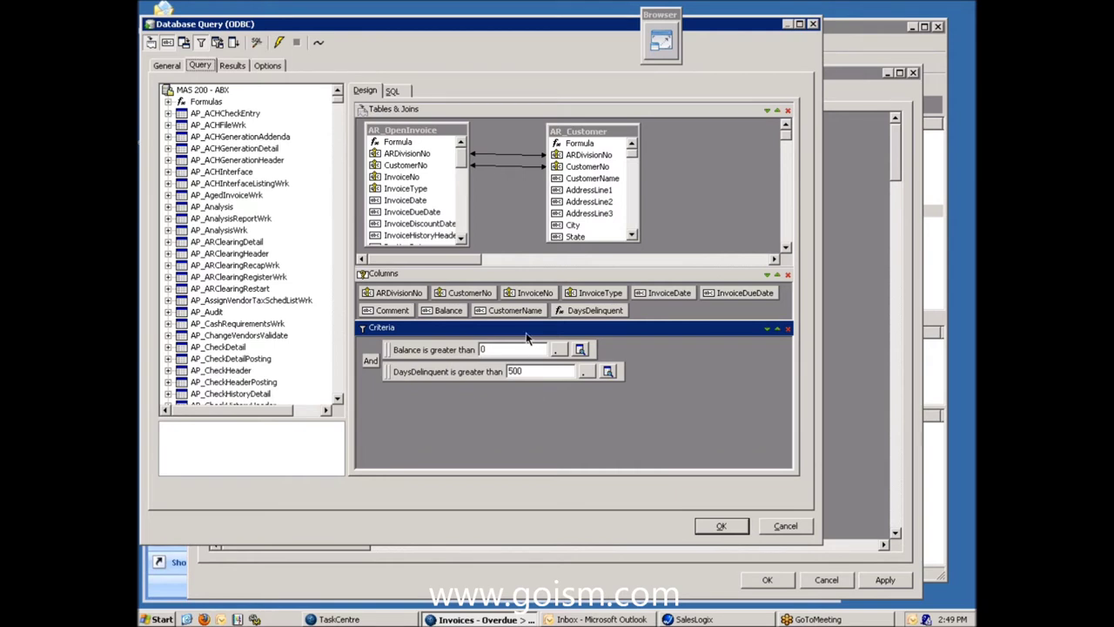
drag(525, 333, 525, 339)
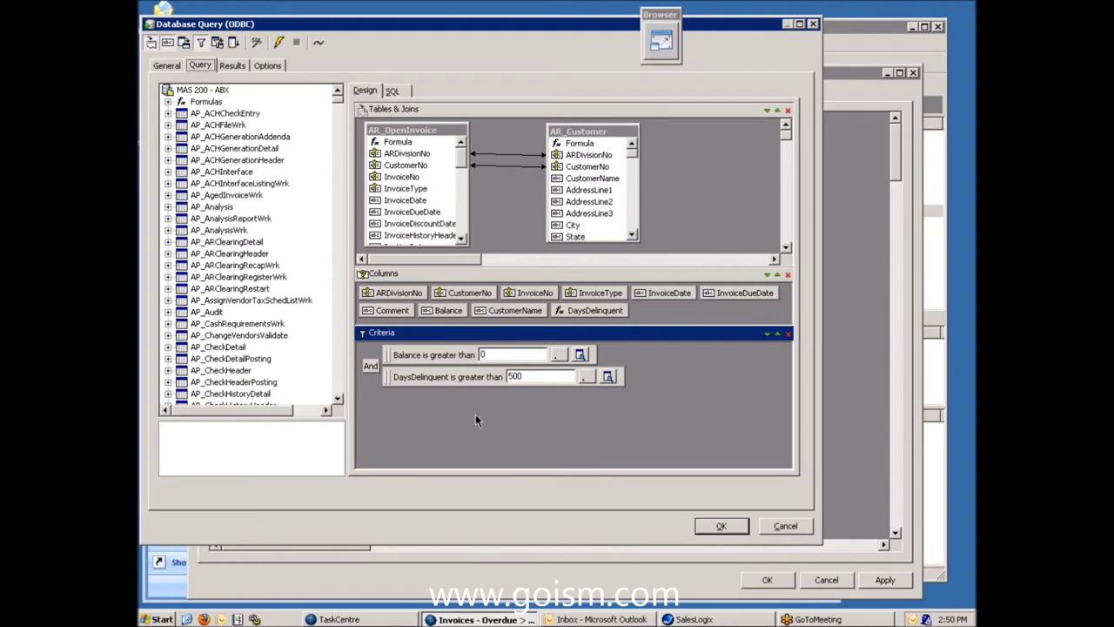
Step: Add the SalespersonNo field from AR_OpenInvoice to the query's columns, and remove that column again
click(463, 208)
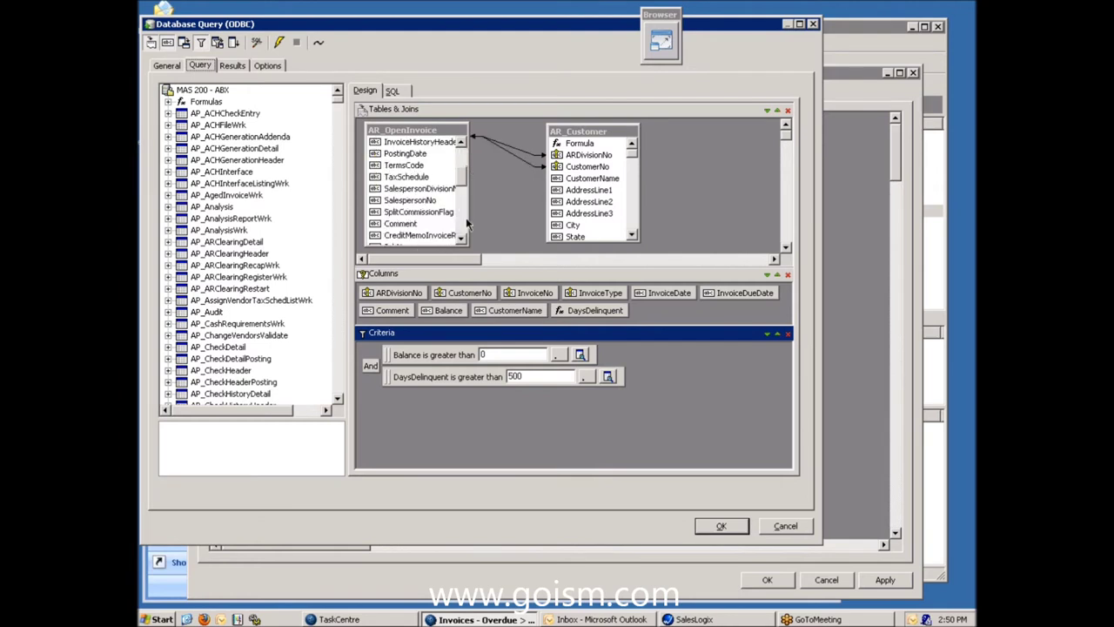
click(409, 201)
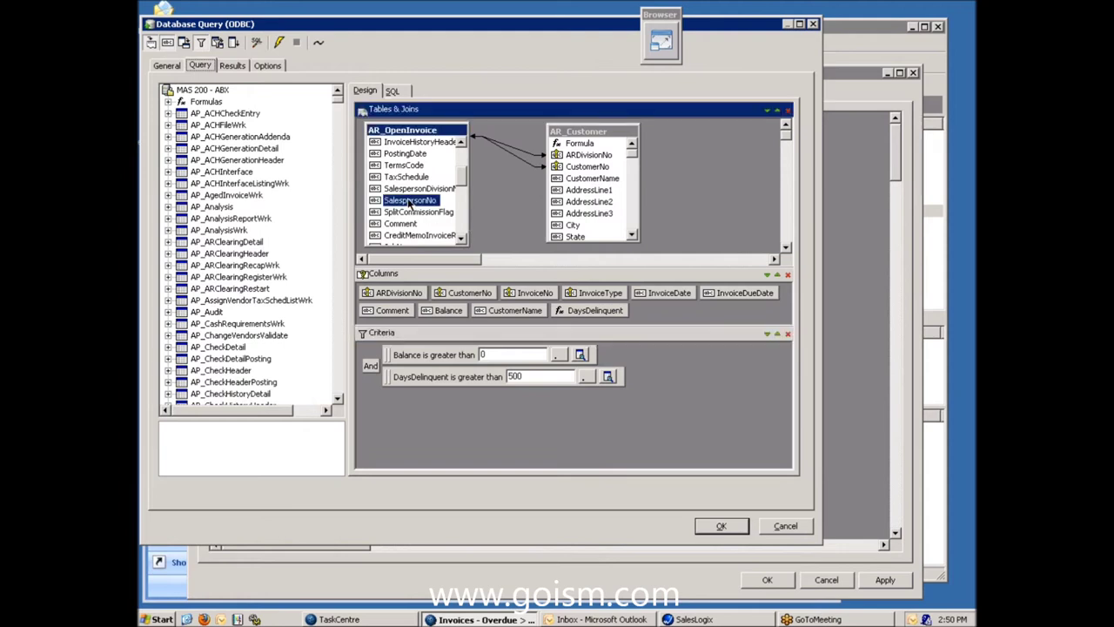
drag(575, 277, 662, 310)
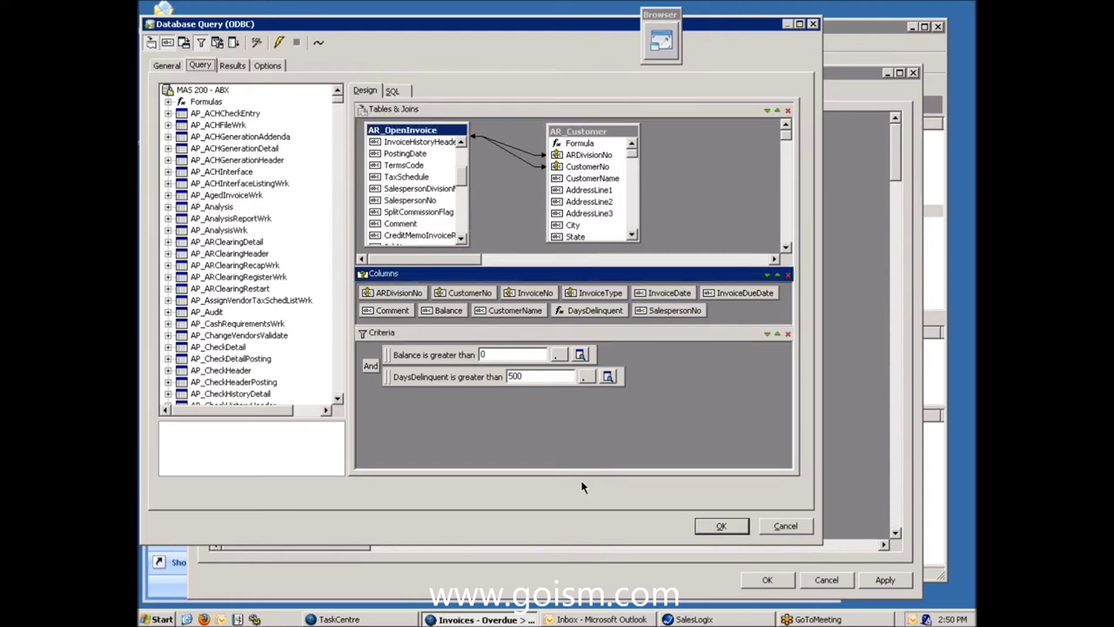
right_click(668, 311)
click(694, 335)
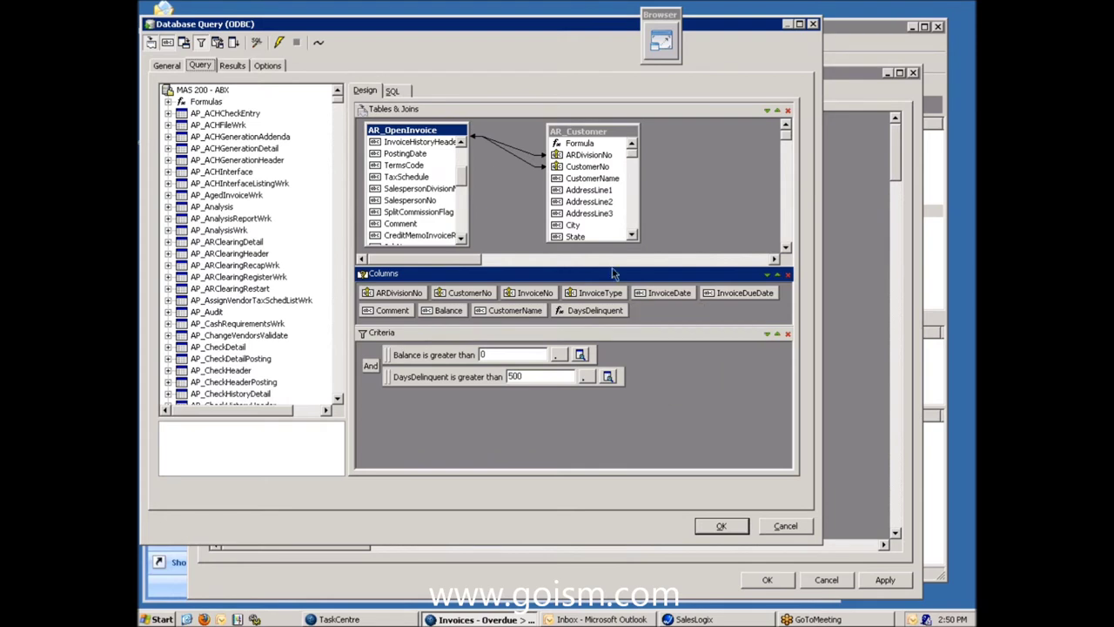
Step: Review the query's SQL statement, run the query to examine its sample results, and close the Database Query (ODBC) step
click(394, 92)
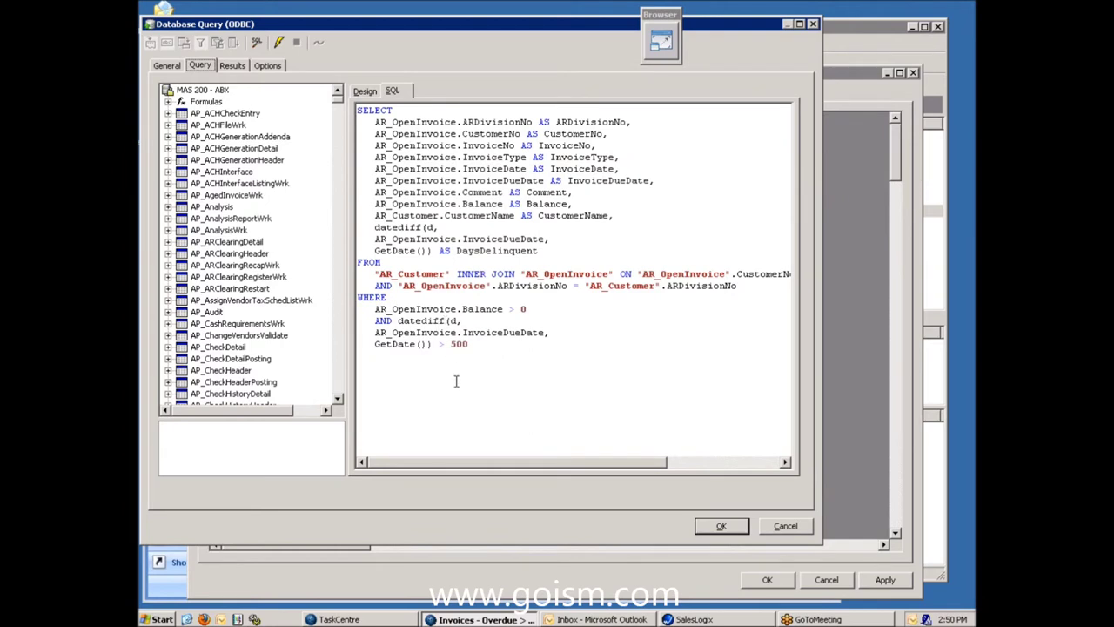
click(360, 90)
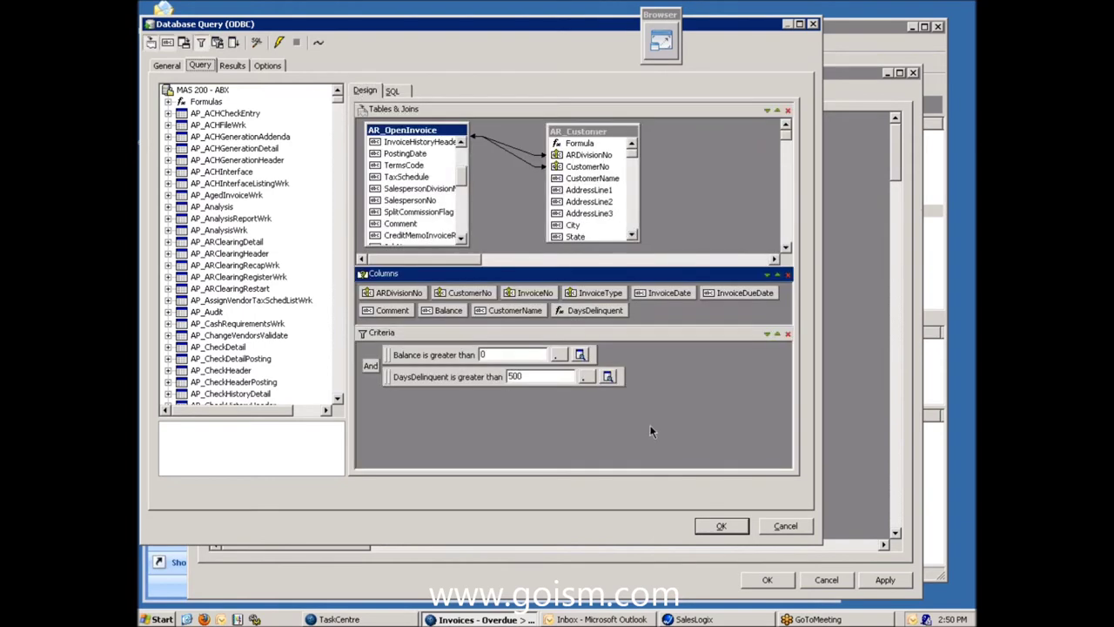
click(279, 42)
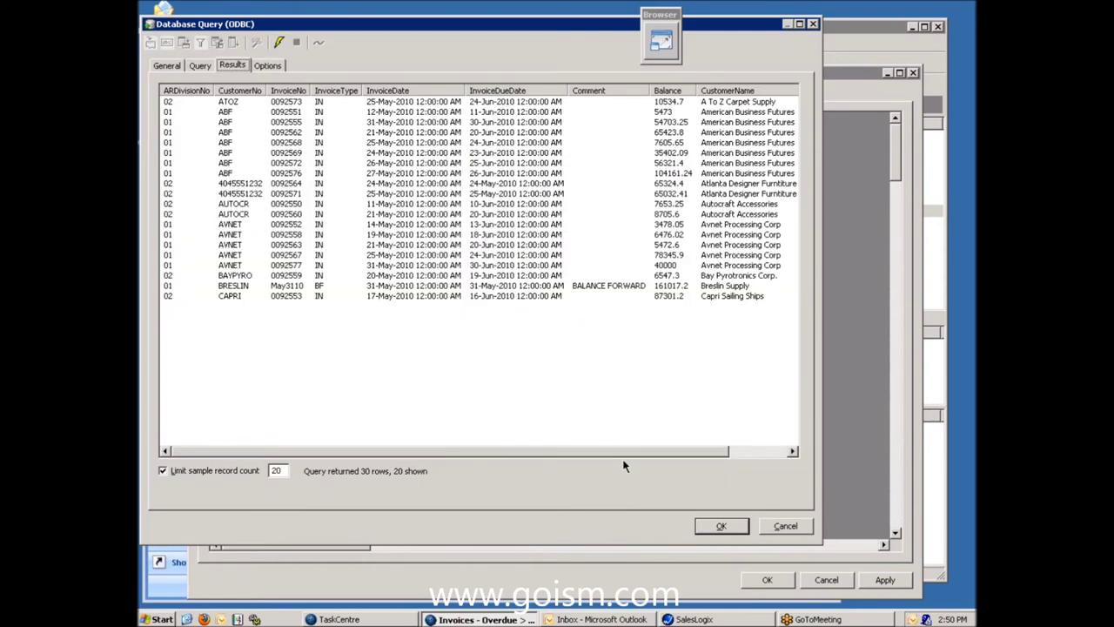
drag(625, 455, 593, 451)
click(199, 66)
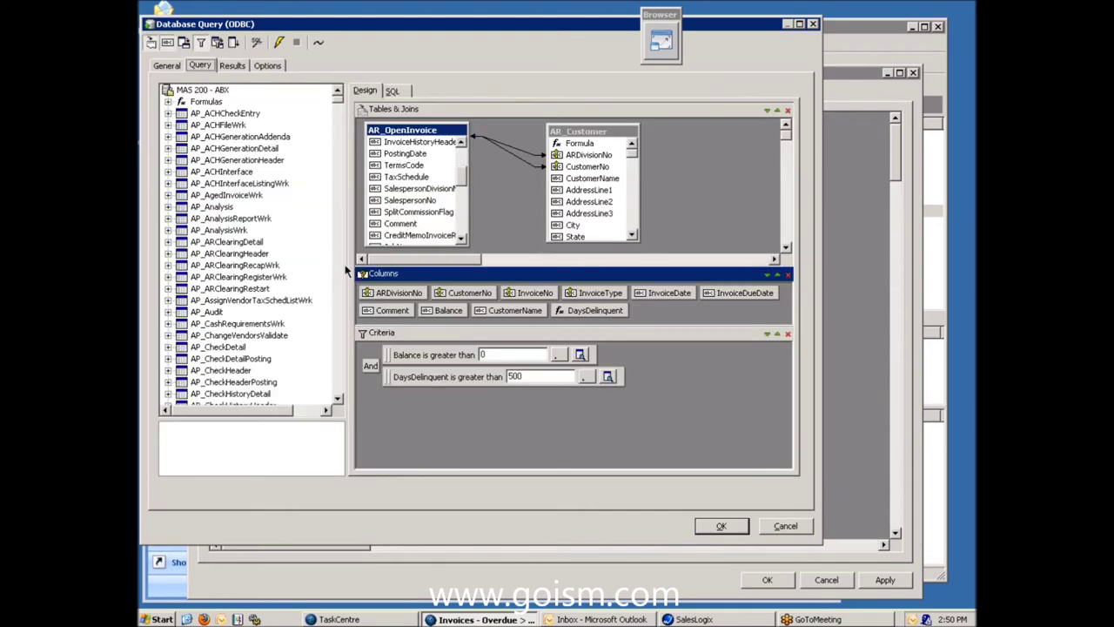
click(721, 526)
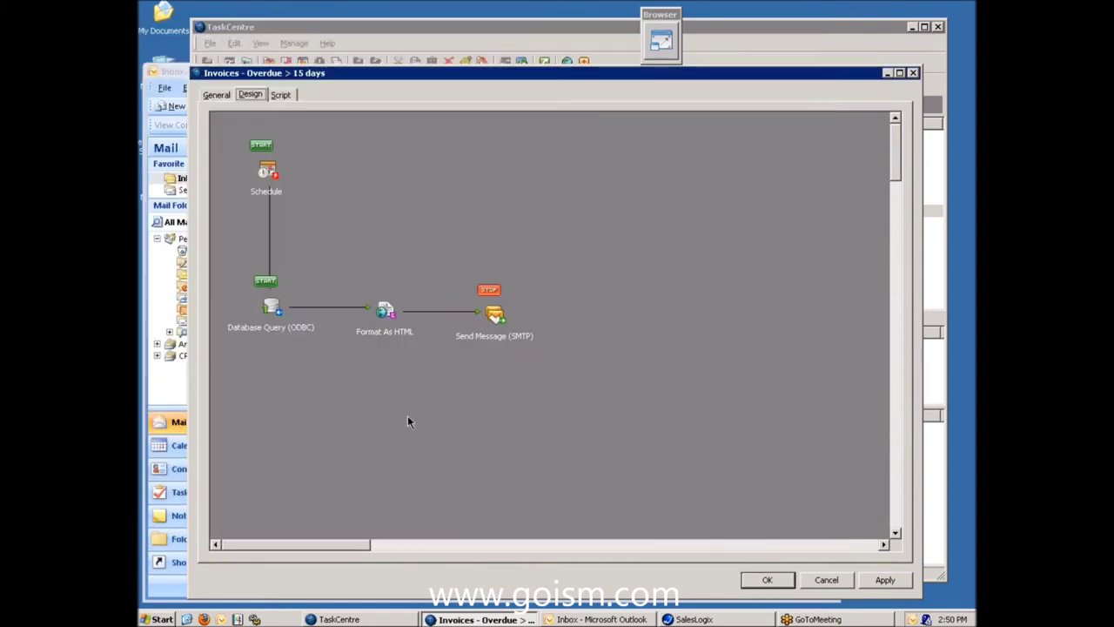
Step: Bring up the list of available task tools with the Input and Event groups collapsed
click(666, 48)
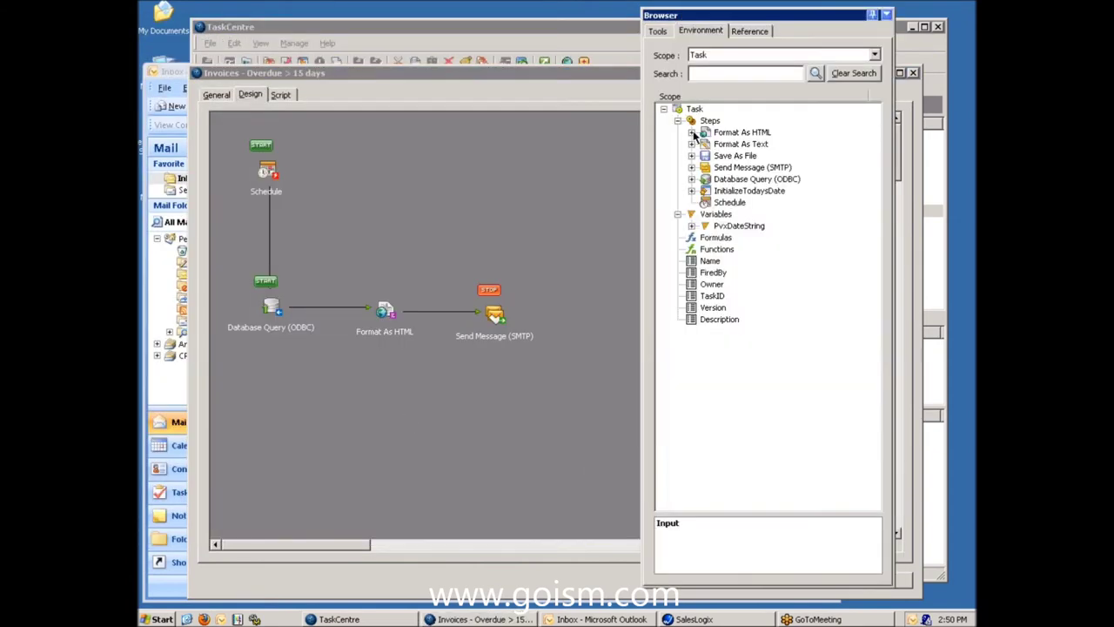
click(657, 32)
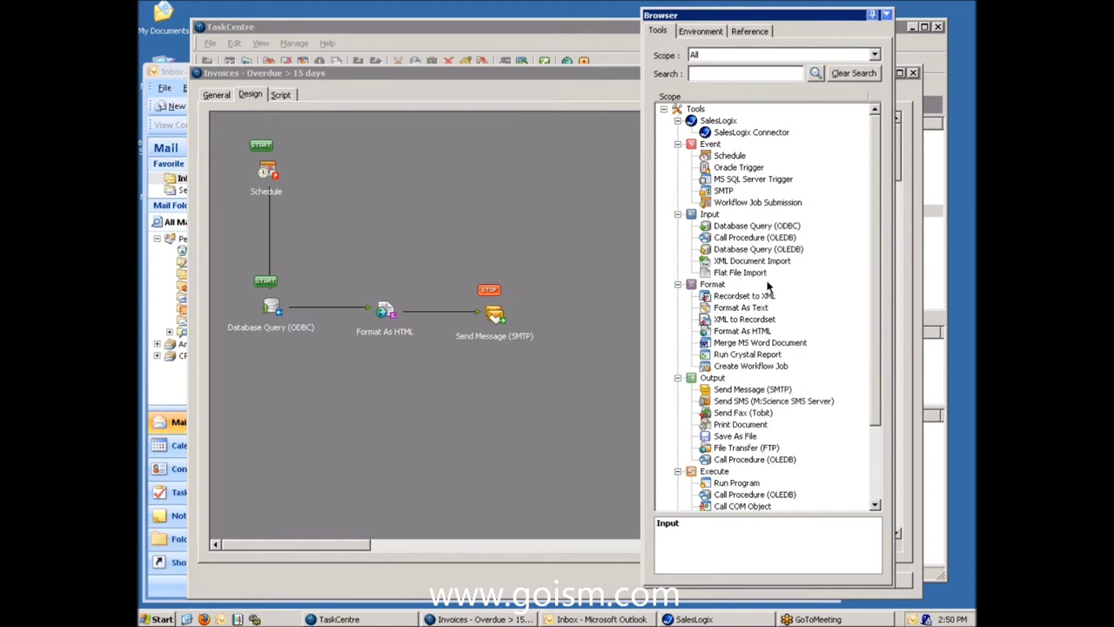
click(678, 215)
click(678, 144)
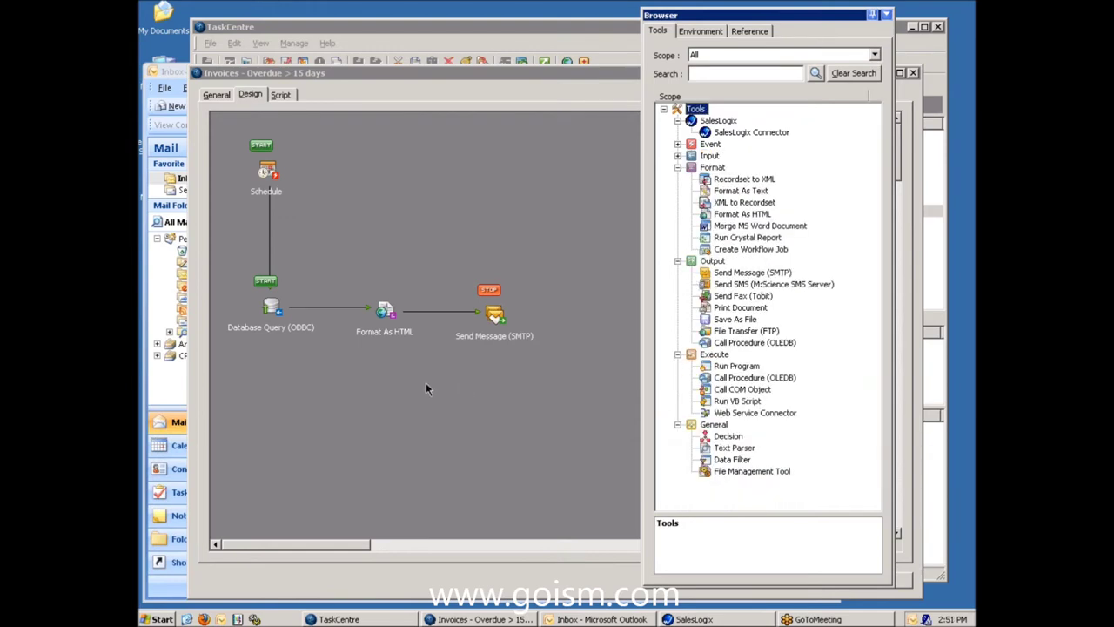
Step: Switch to Outlook and view yesterday's "Invoices - Overdue > 15 days (AR)" message, closing it once viewed
click(563, 618)
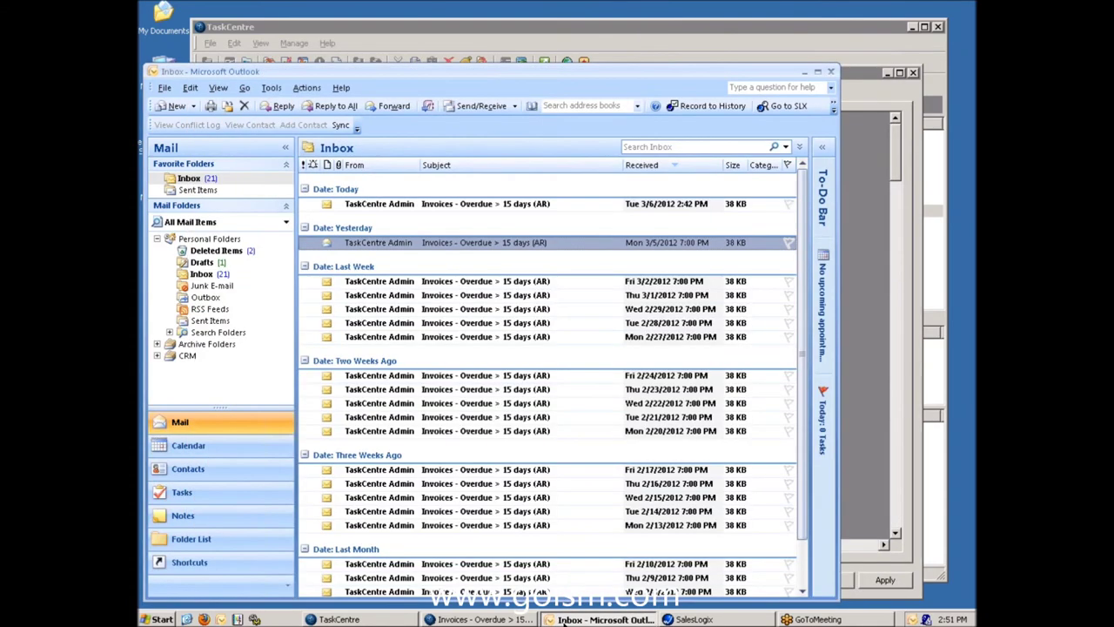
double_click(393, 243)
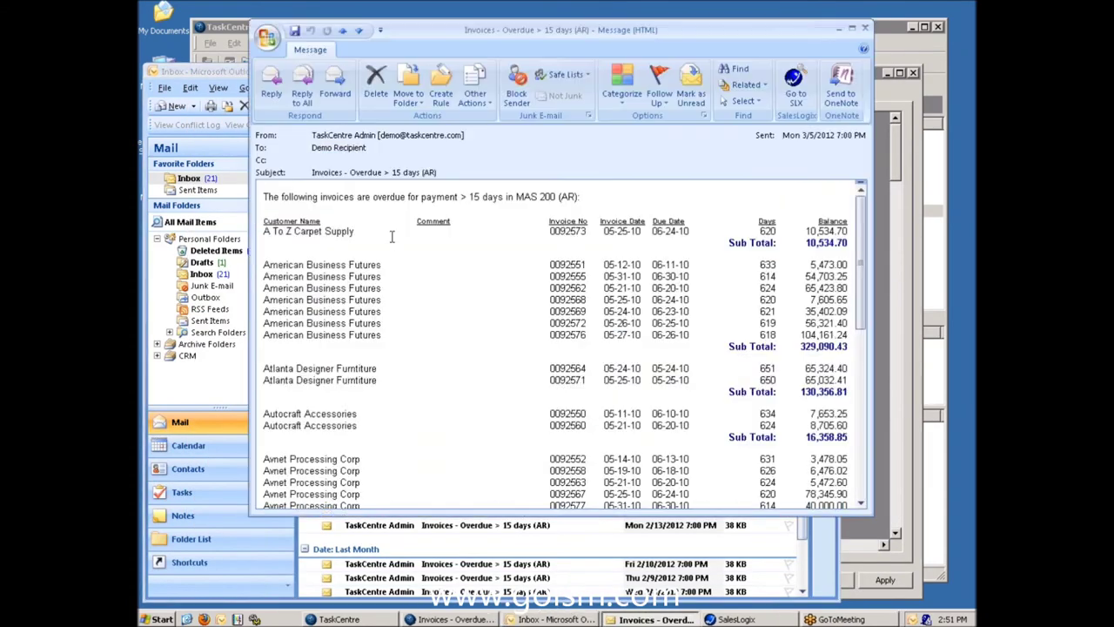
click(865, 27)
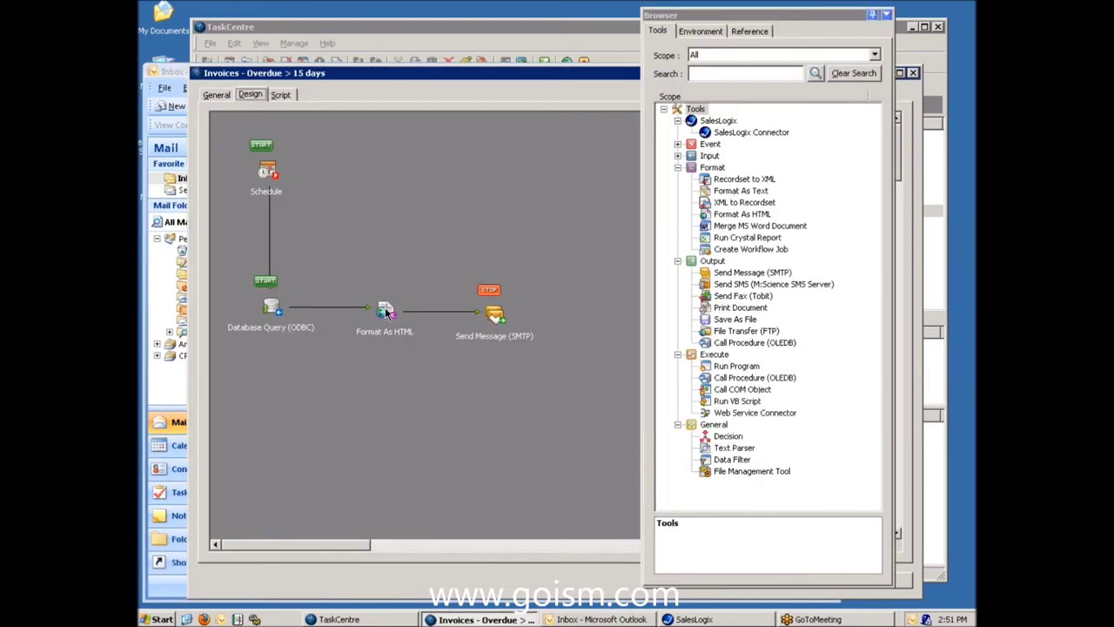
Step: Open the Format As HTML step and examine its input recordset, introductory text and table placeholder
click(727, 215)
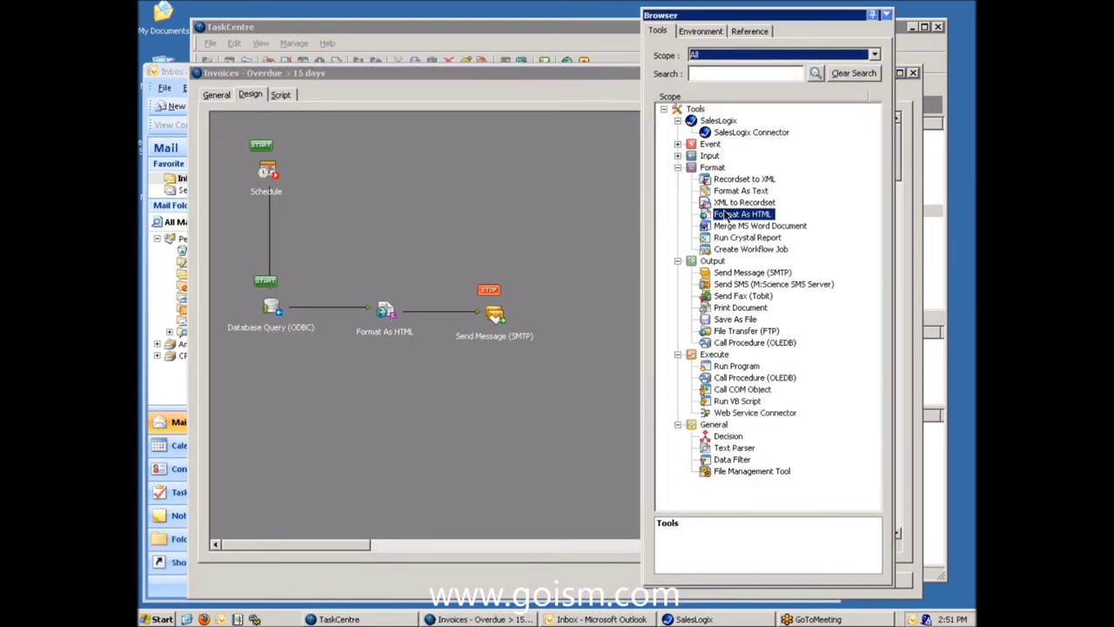
double_click(384, 314)
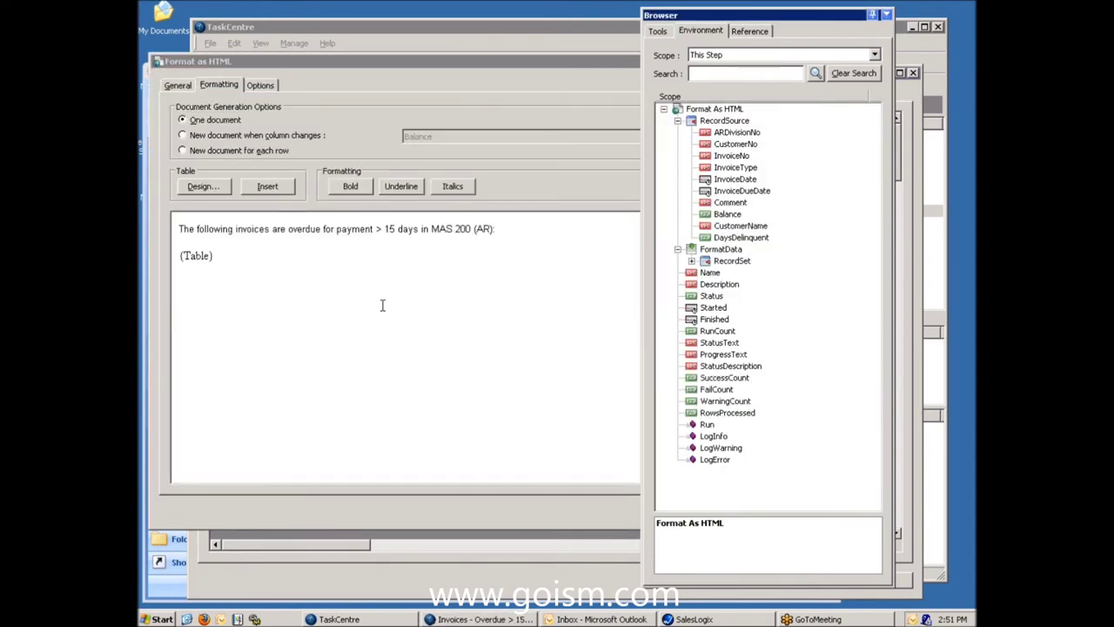
click(186, 84)
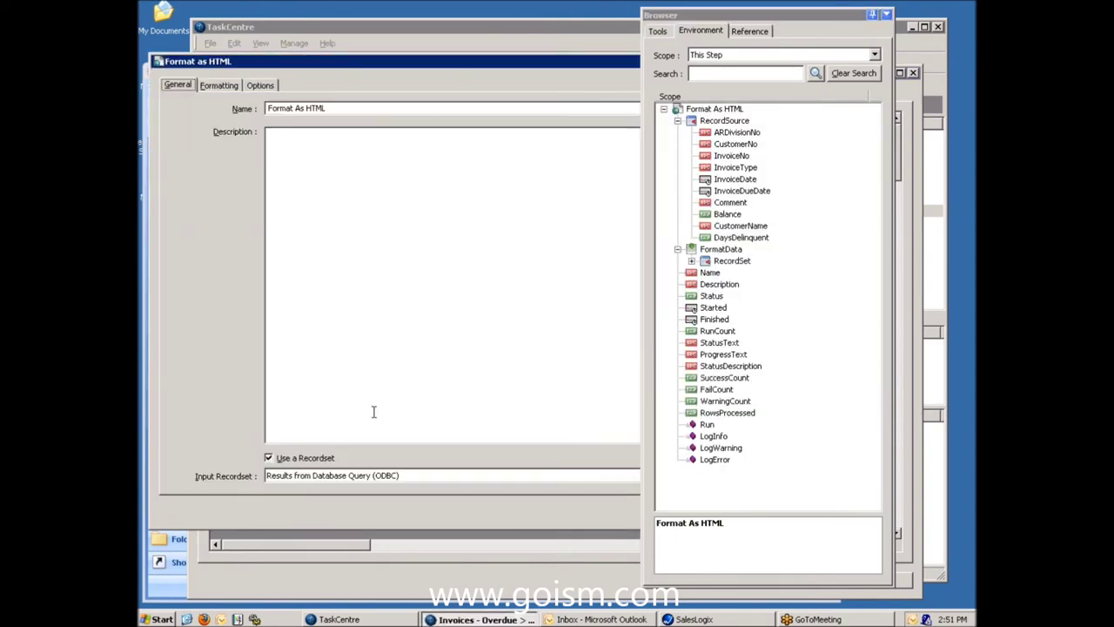
click(218, 84)
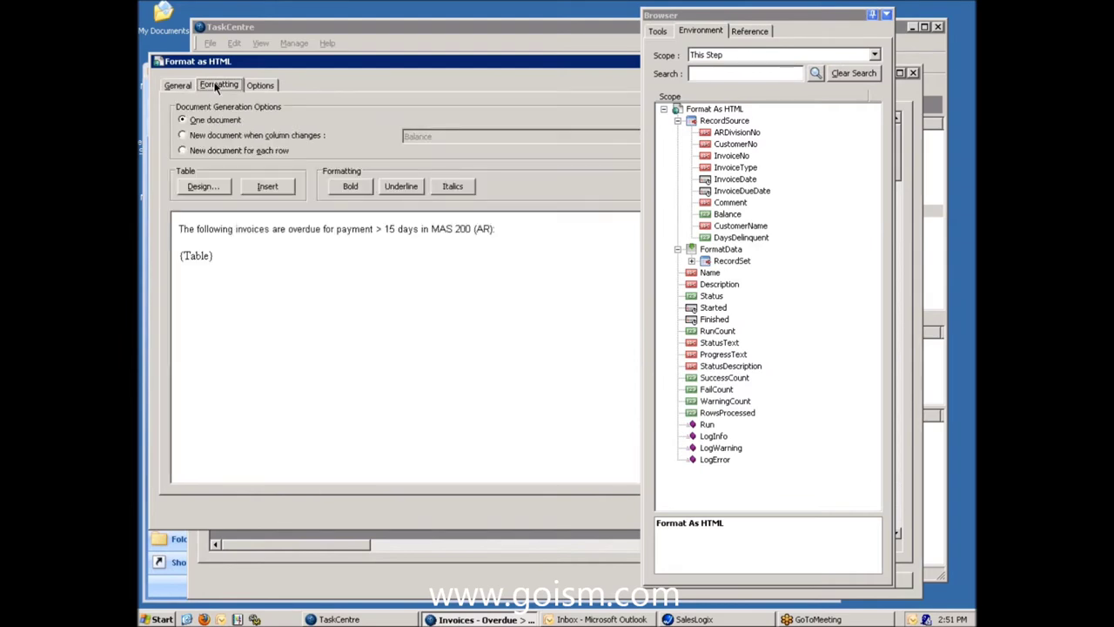
click(192, 229)
drag(192, 229, 452, 243)
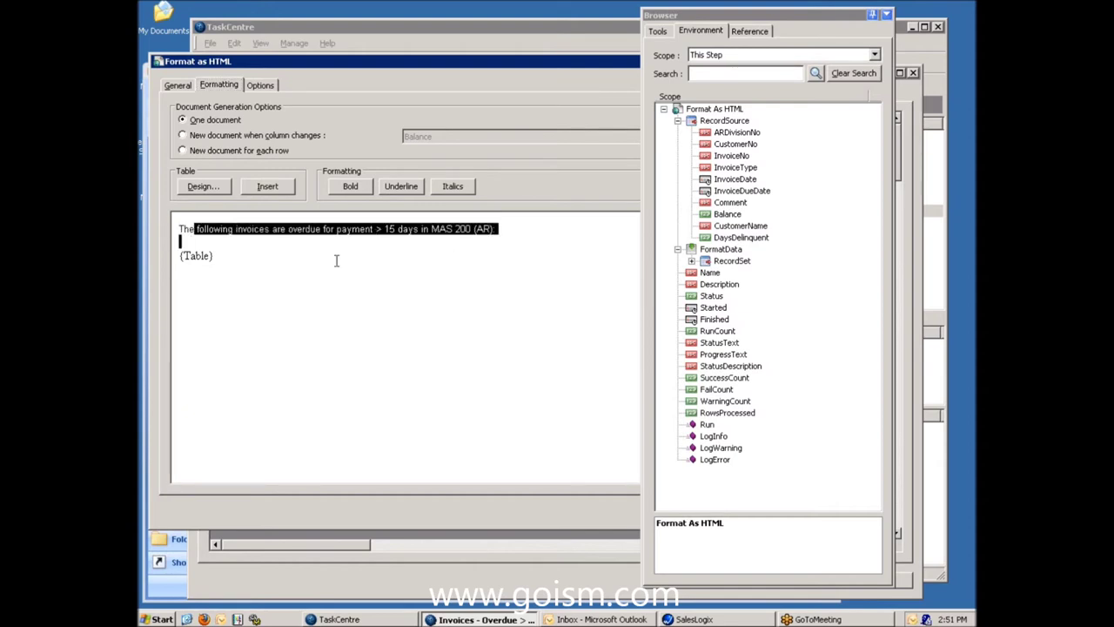
drag(219, 260, 177, 260)
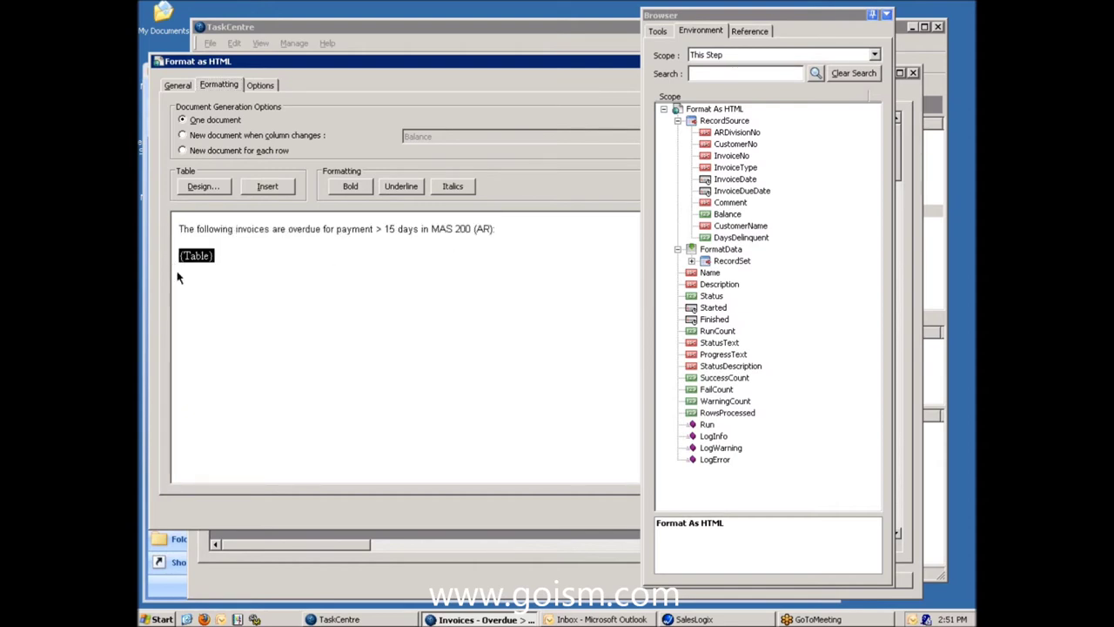
Step: Compare the HTML layout with yesterday's overdue invoices e-mail in Outlook, reading through its invoice table, and return to the Format As HTML step
click(570, 619)
double_click(433, 245)
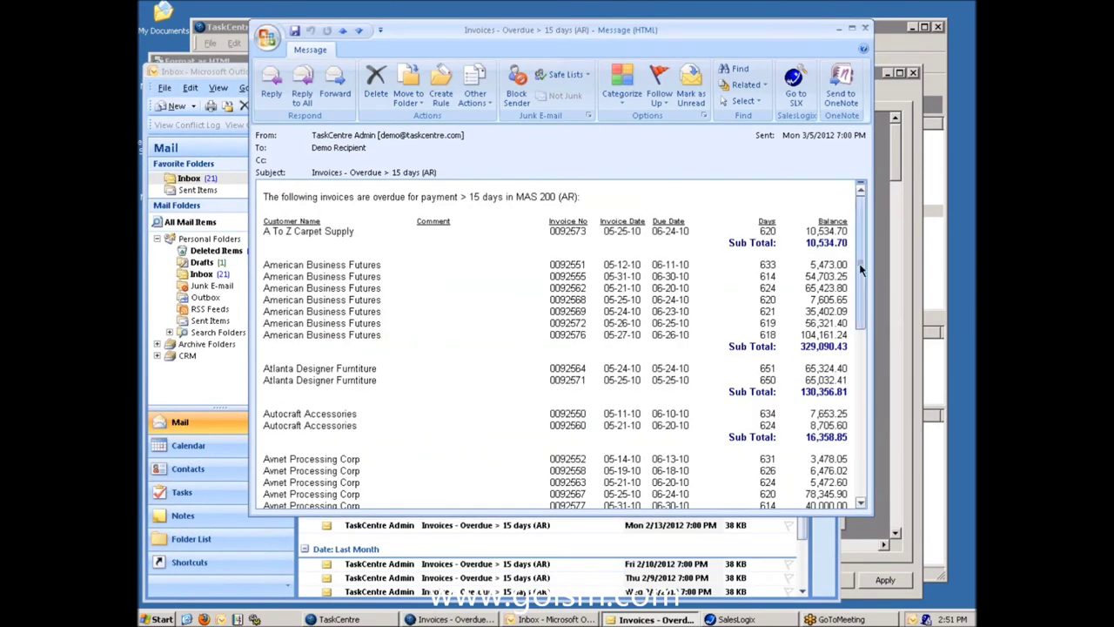
drag(860, 264, 860, 301)
scroll(360, 280, up, 3)
click(865, 30)
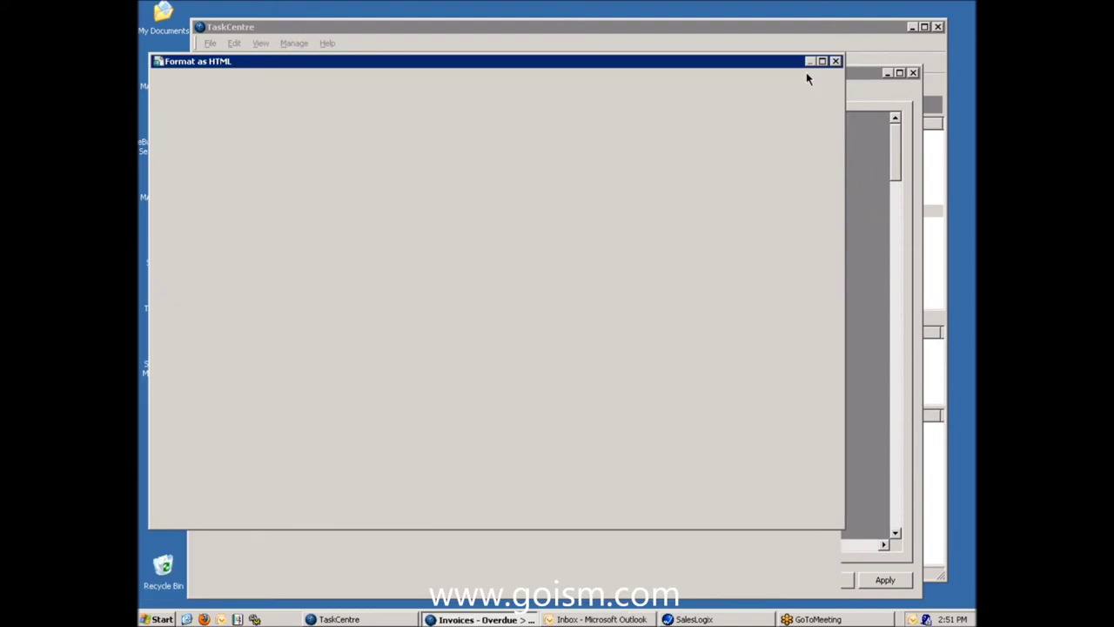
click(809, 73)
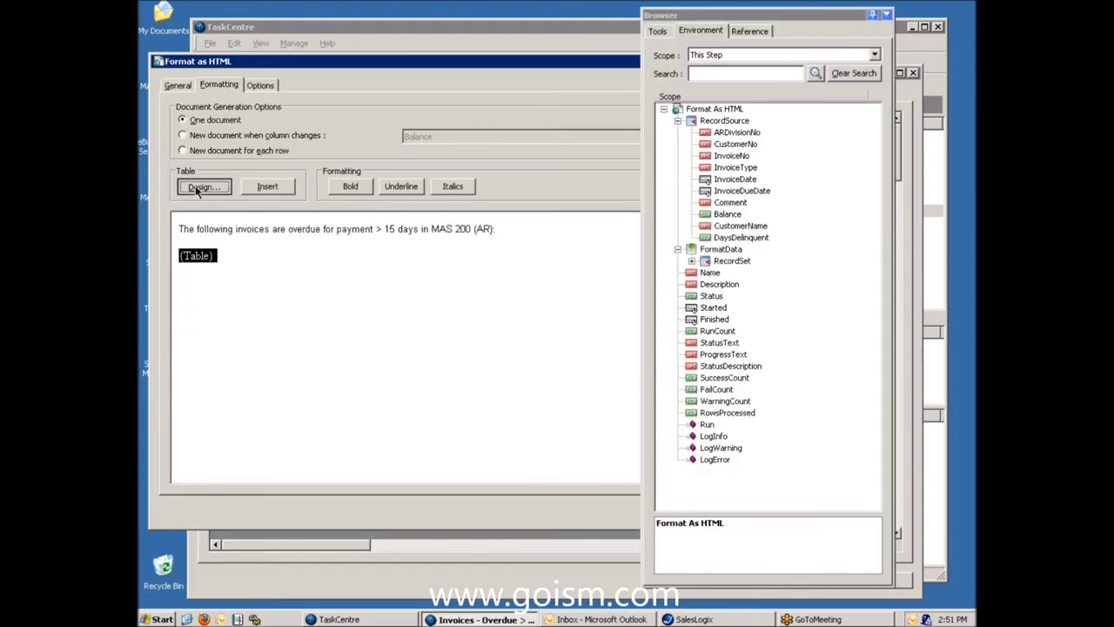
Step: Open the HTML table's design and look through its column settings, with the Browser collapsed out of the way
click(203, 187)
click(888, 15)
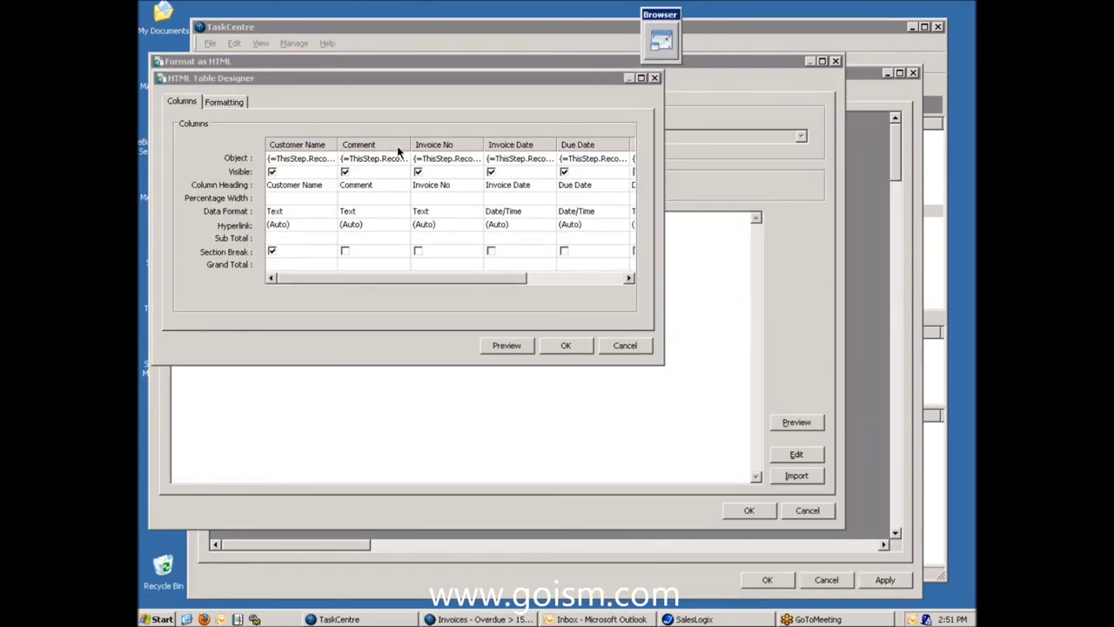
drag(479, 276, 379, 278)
Step: Add the Comment field from RecordSource as a new column after Balance in the HTML table, and delete that column again
click(666, 16)
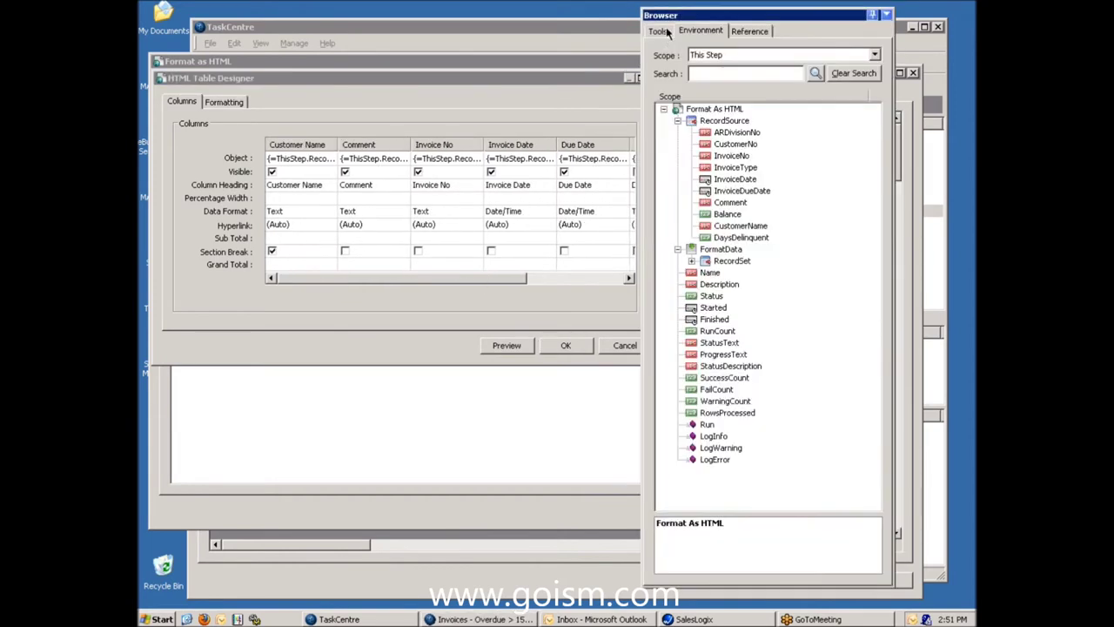
drag(700, 15, 747, 12)
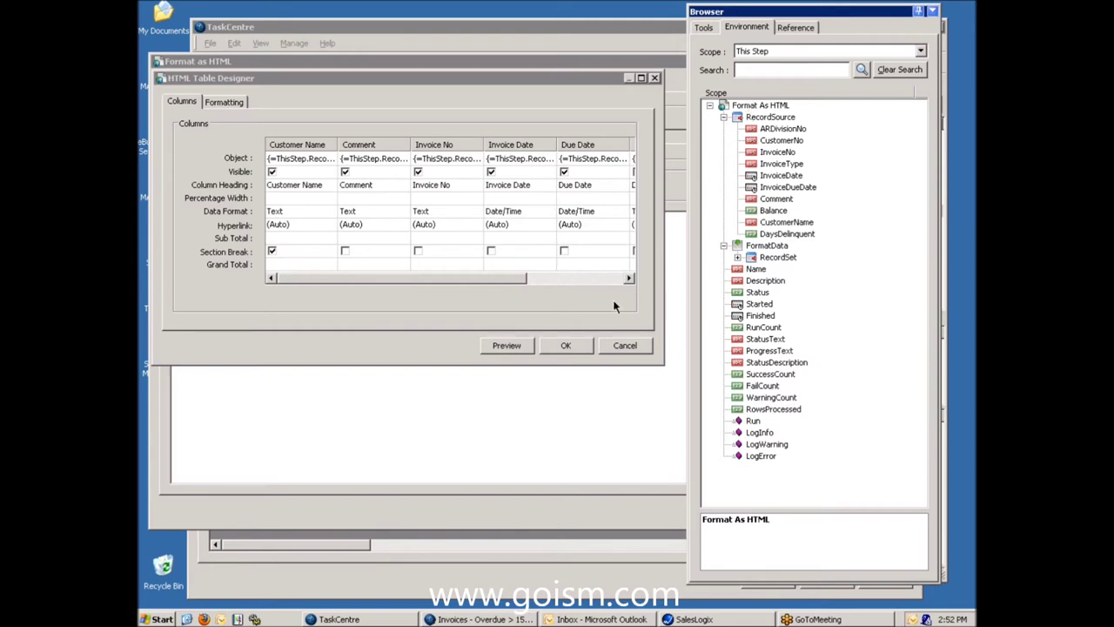
click(572, 278)
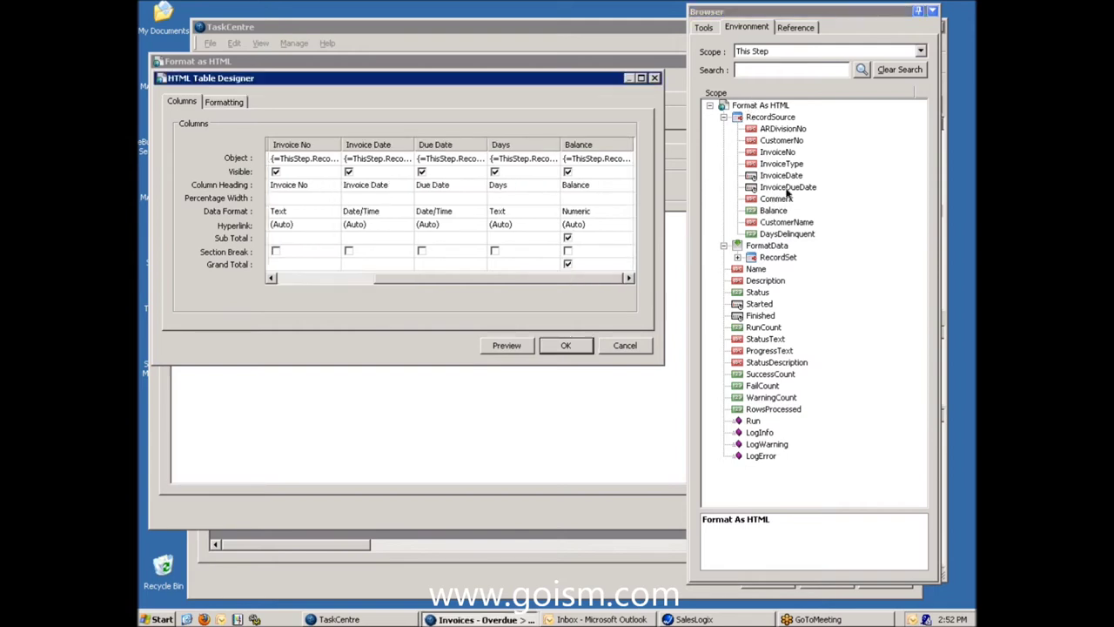
drag(777, 201, 632, 168)
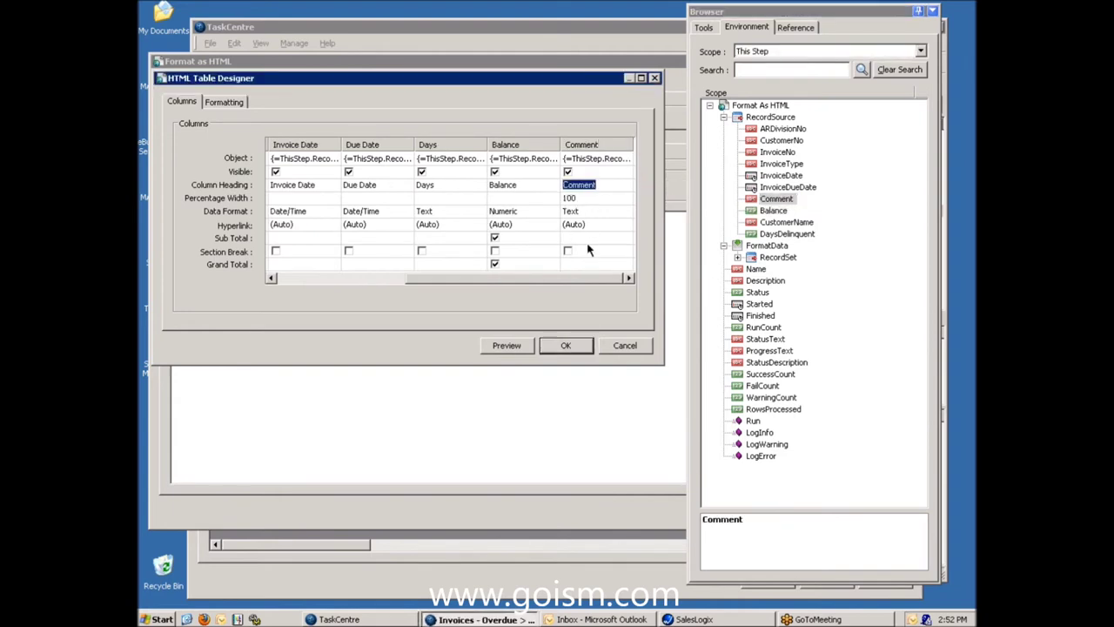
right_click(573, 148)
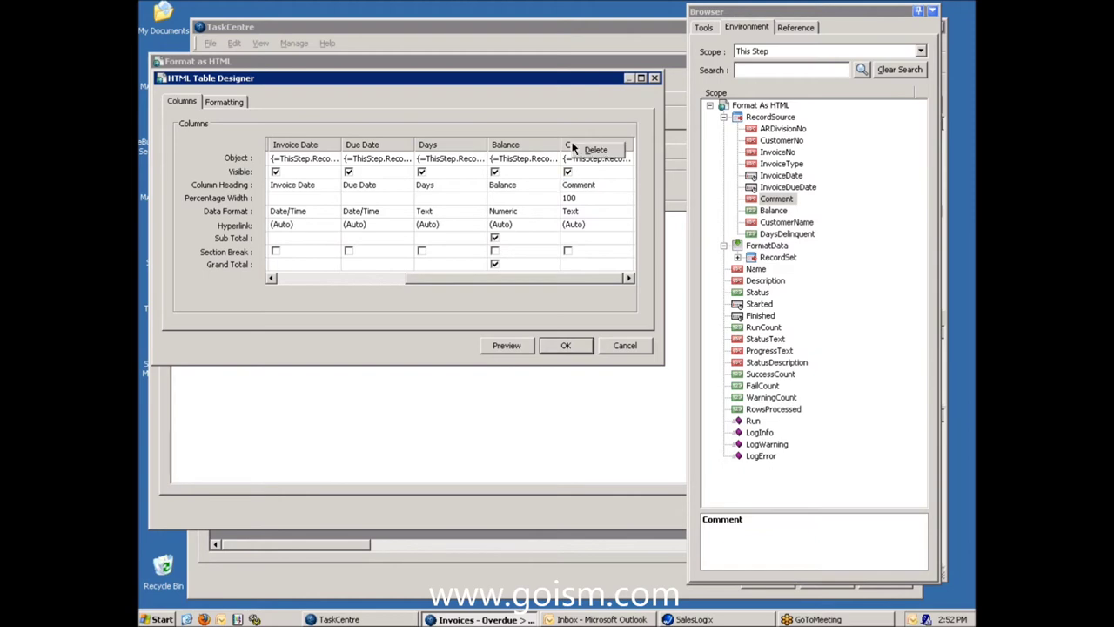
click(594, 151)
Step: Preview the HTML table, widening the preview to show all columns, and close it
click(515, 347)
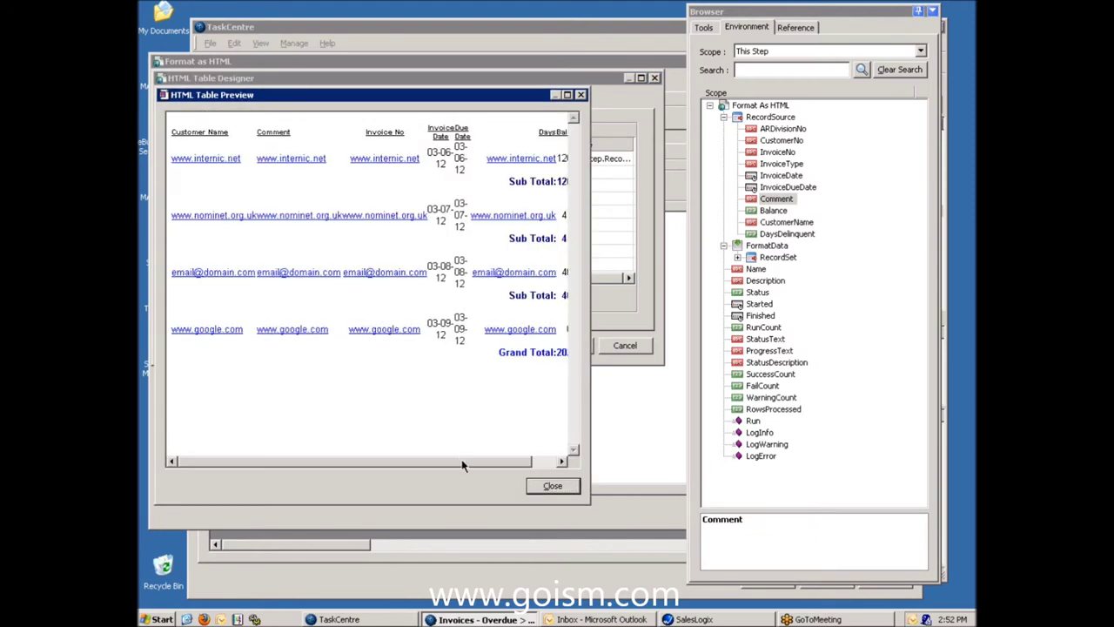
drag(462, 465, 540, 470)
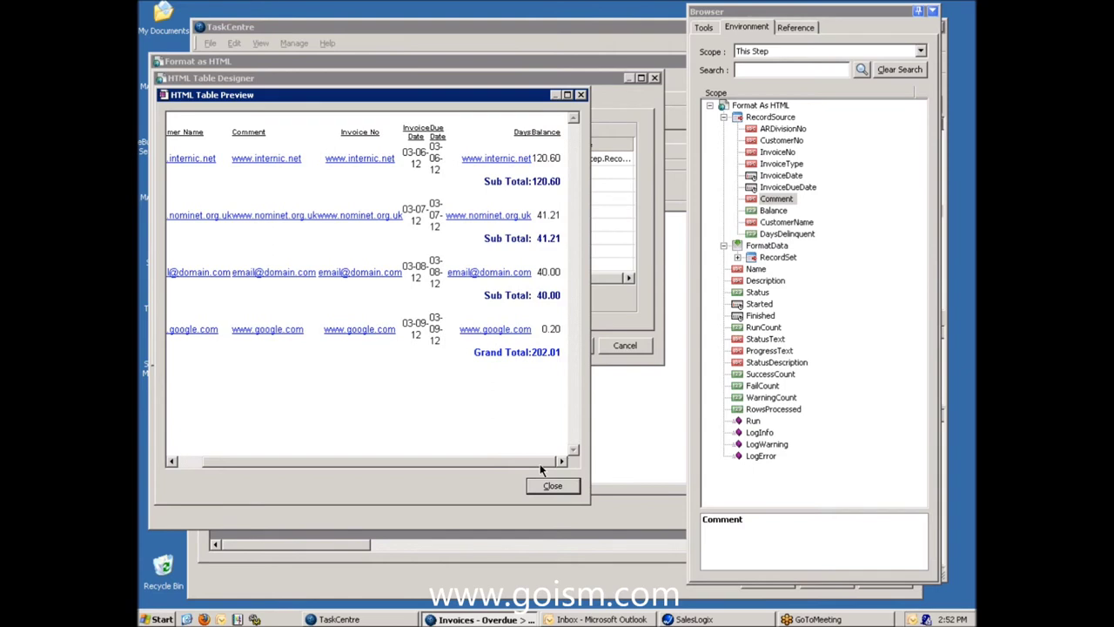
drag(591, 424, 667, 423)
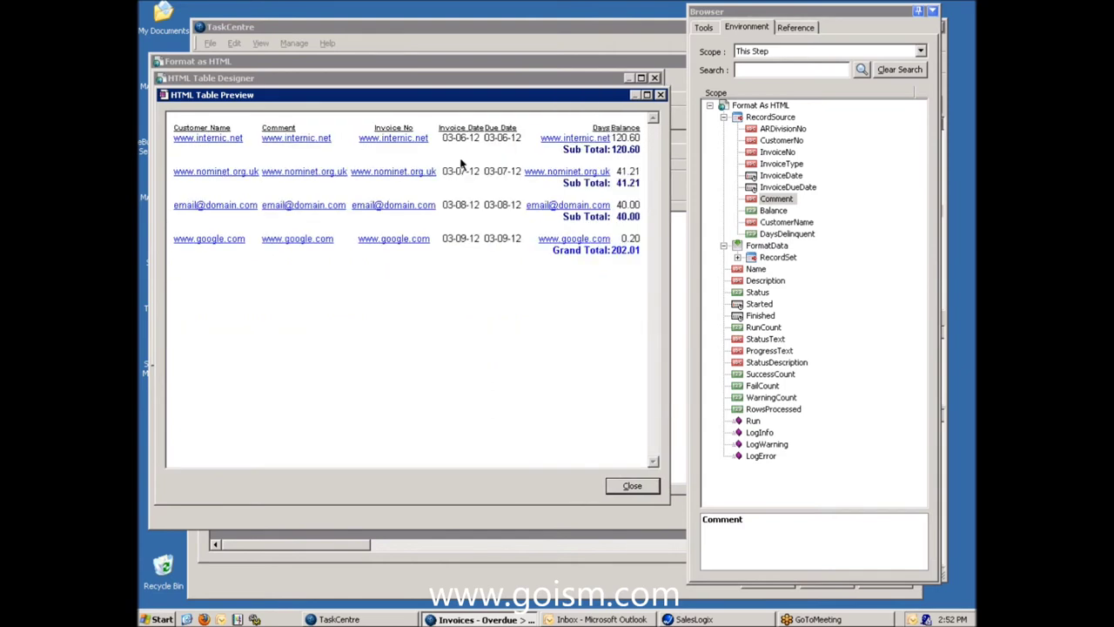
click(633, 490)
Step: Look through the HTML table's formatting settings for layout, borders, background and font
click(221, 101)
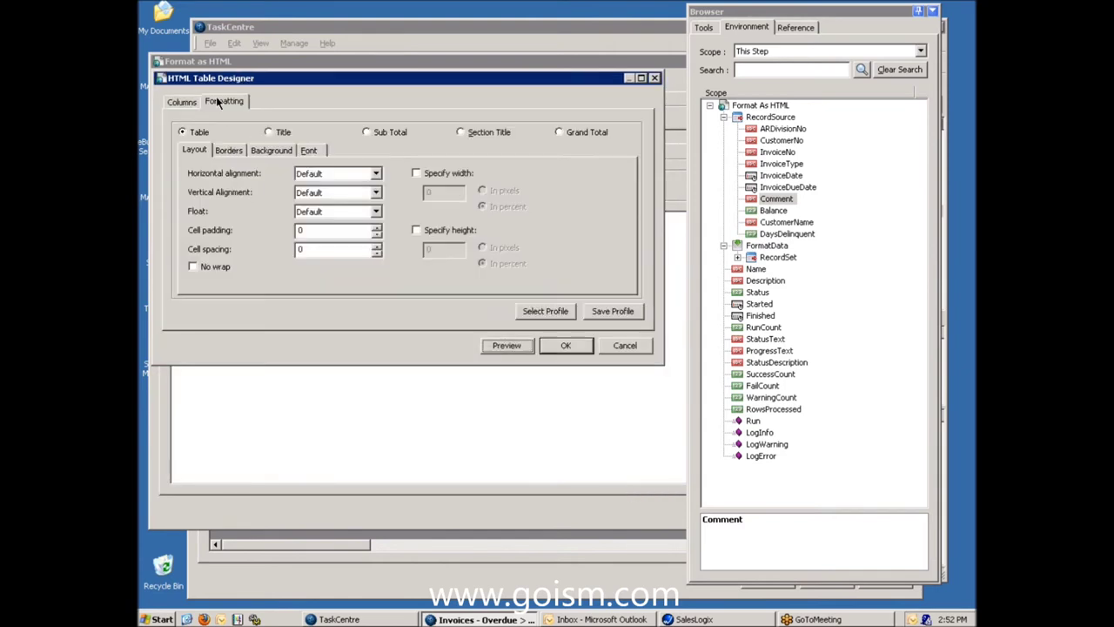
click(227, 150)
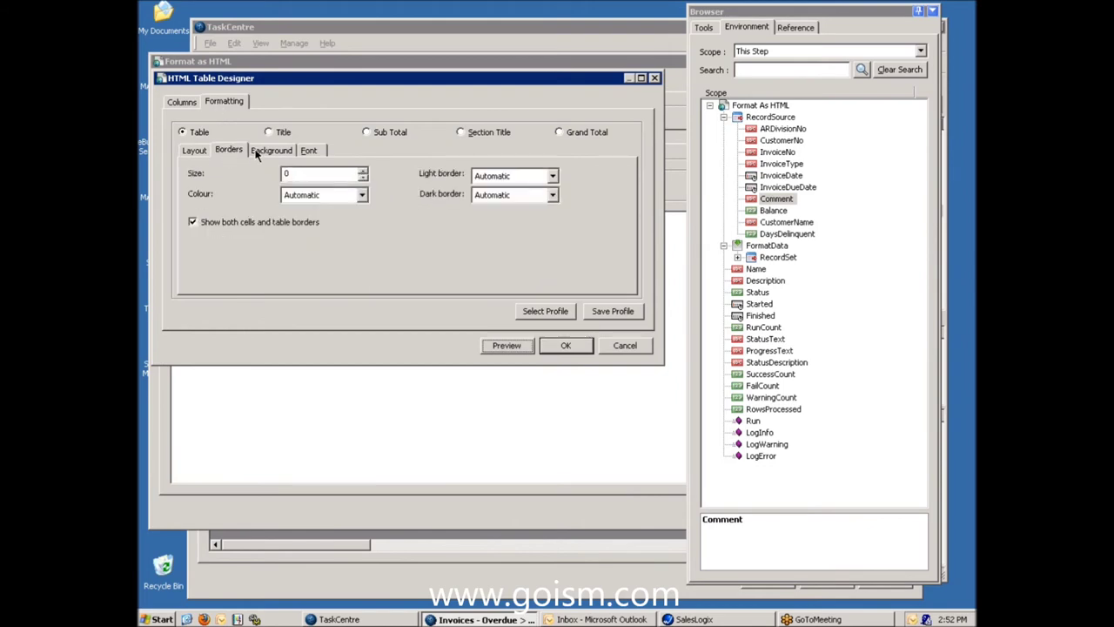
click(264, 152)
click(306, 151)
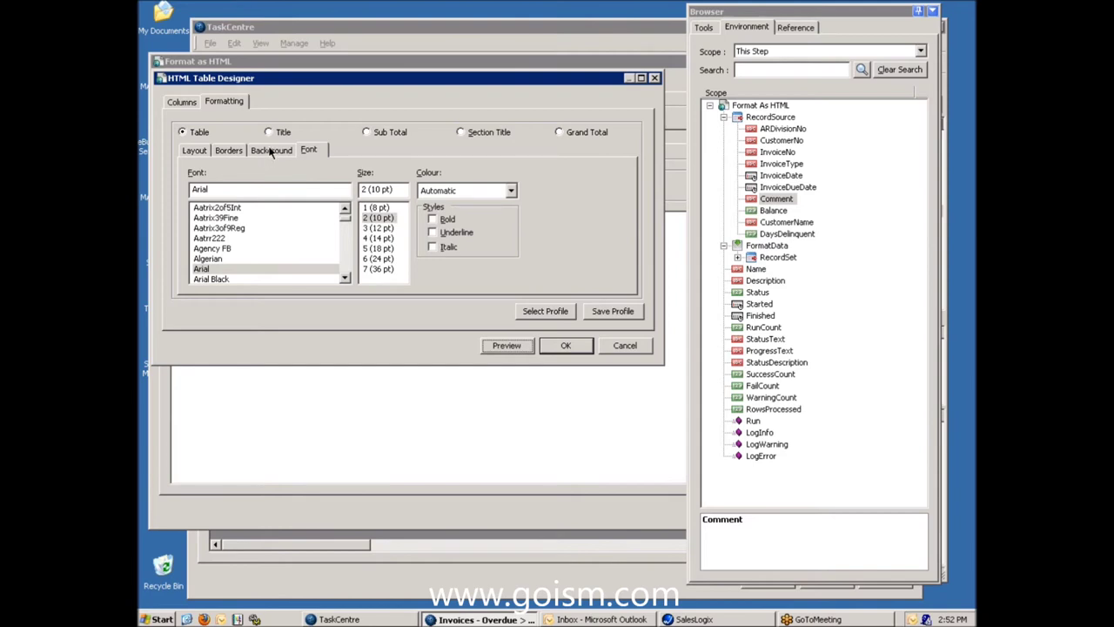
Step: Review the Title and Sub Total formatting, including the subtotal's label position, and leave the table design and Format As HTML step without saving
click(270, 133)
click(368, 133)
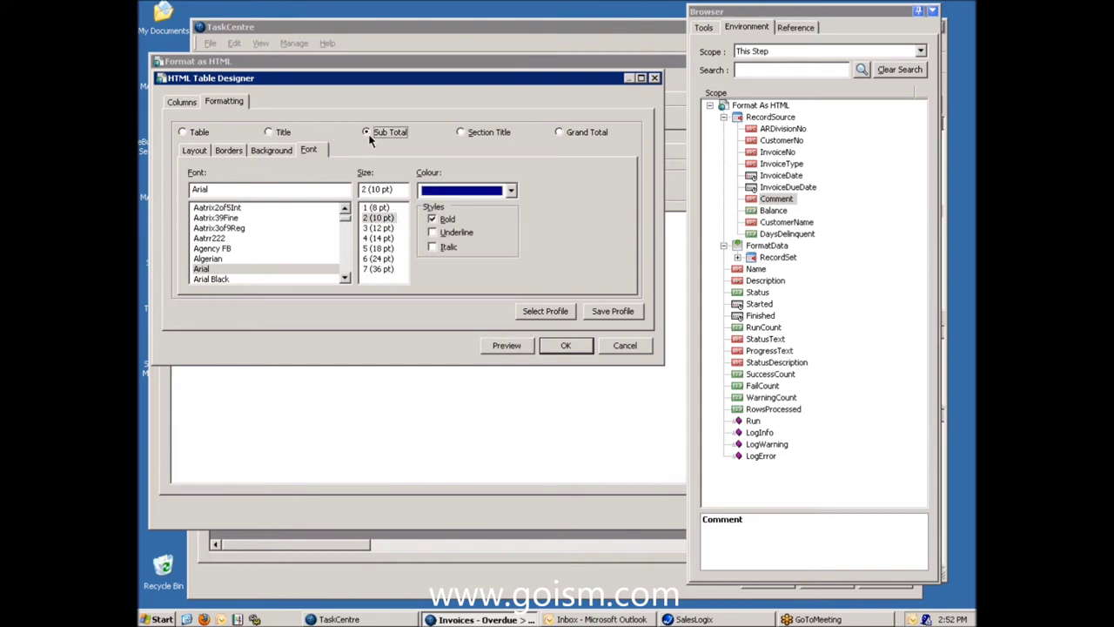
click(188, 152)
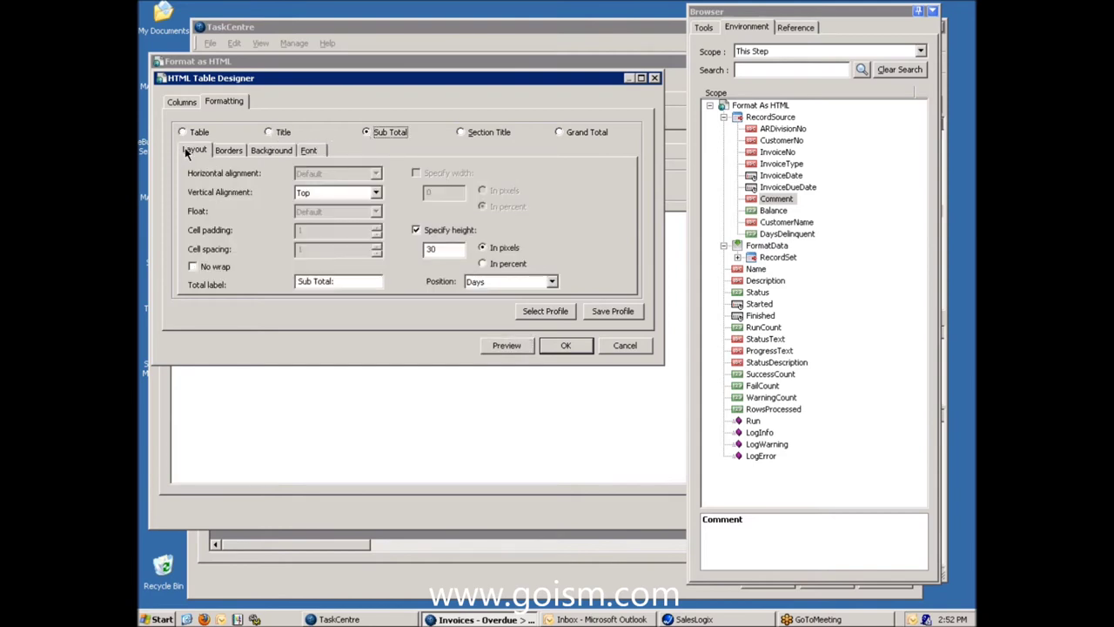
click(552, 283)
click(634, 352)
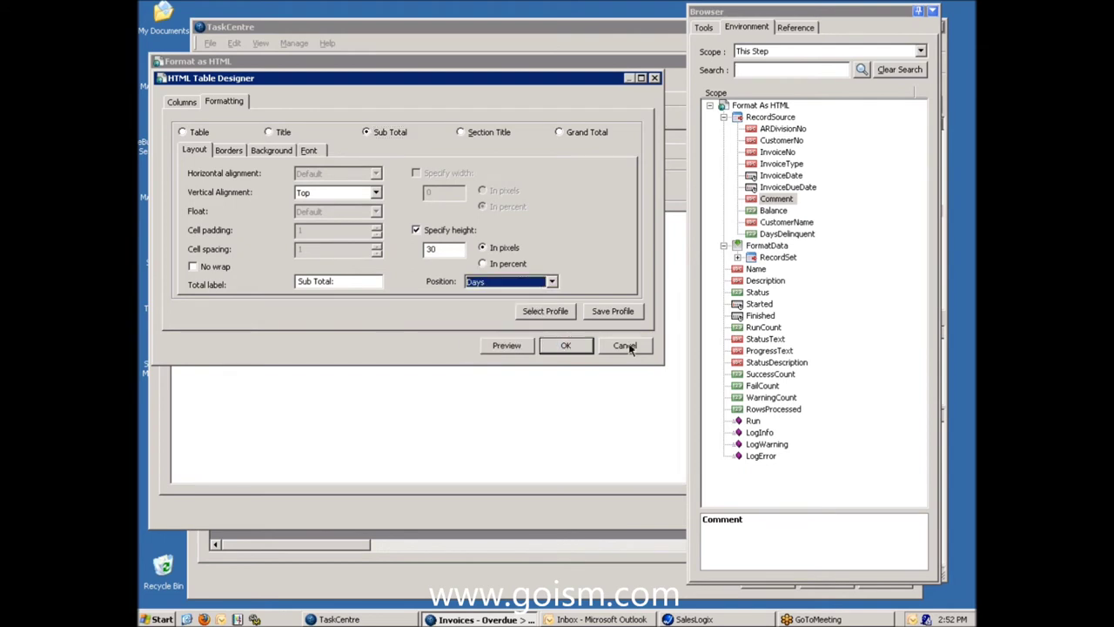
click(625, 346)
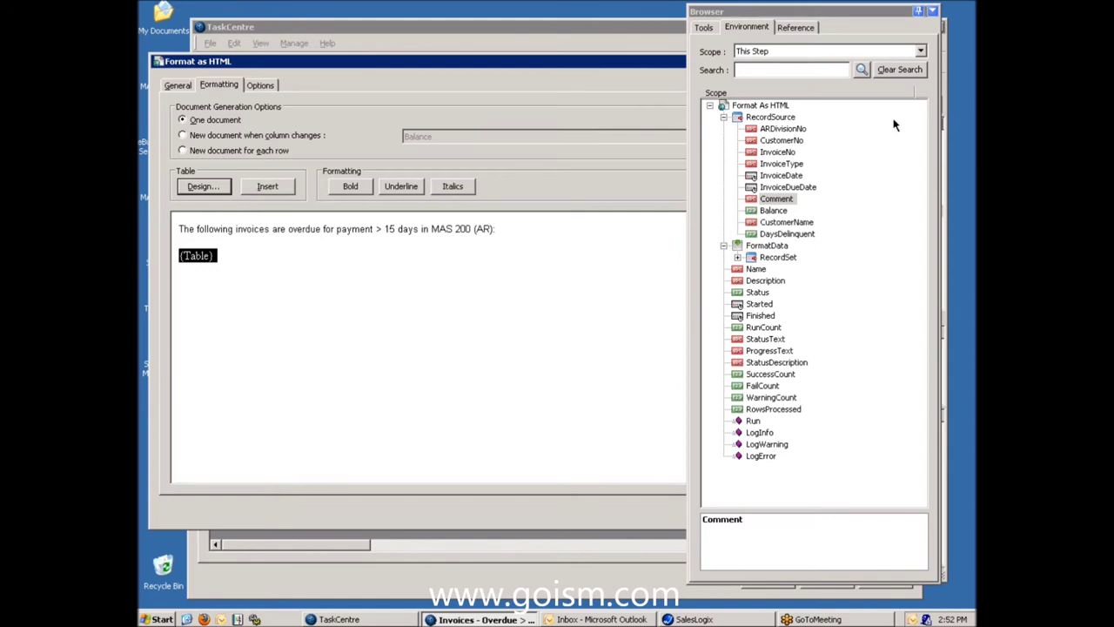
click(932, 12)
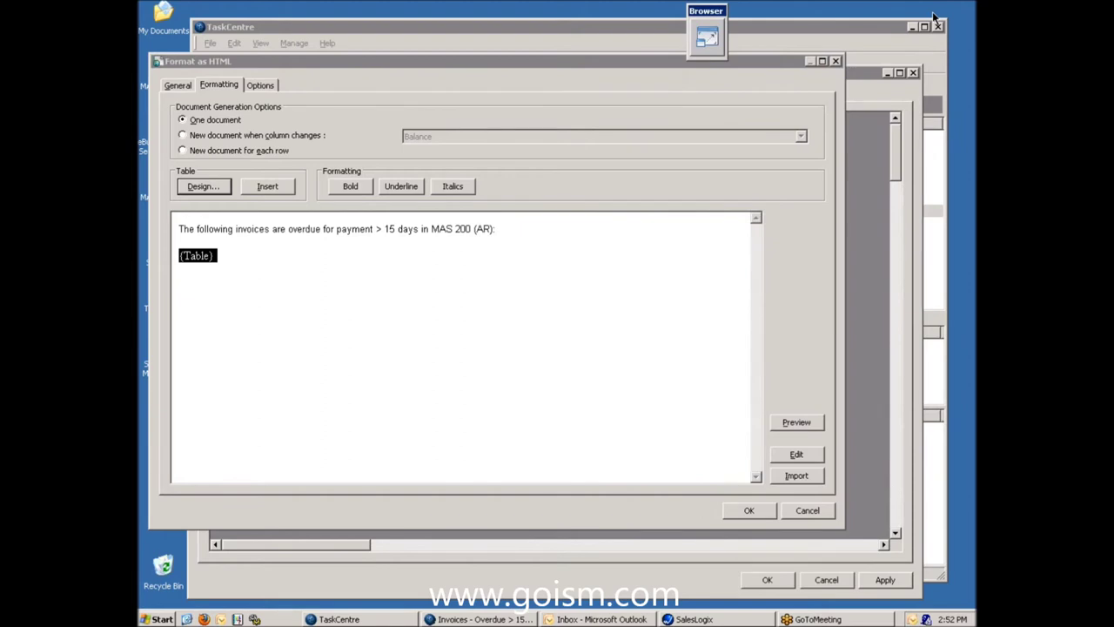
click(805, 515)
Step: Look through the Browser's Format, Event and Output tools, including Merge MS Word Document, Run Crystal Report, Create Workflow Job and Send SMS
mouse_move(712, 43)
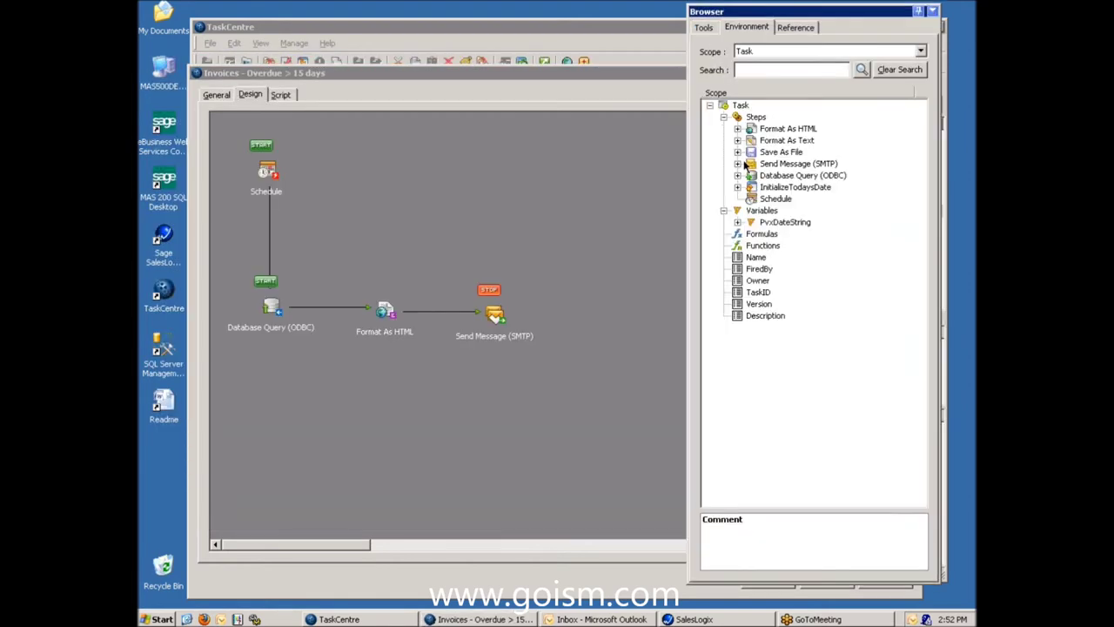
click(703, 27)
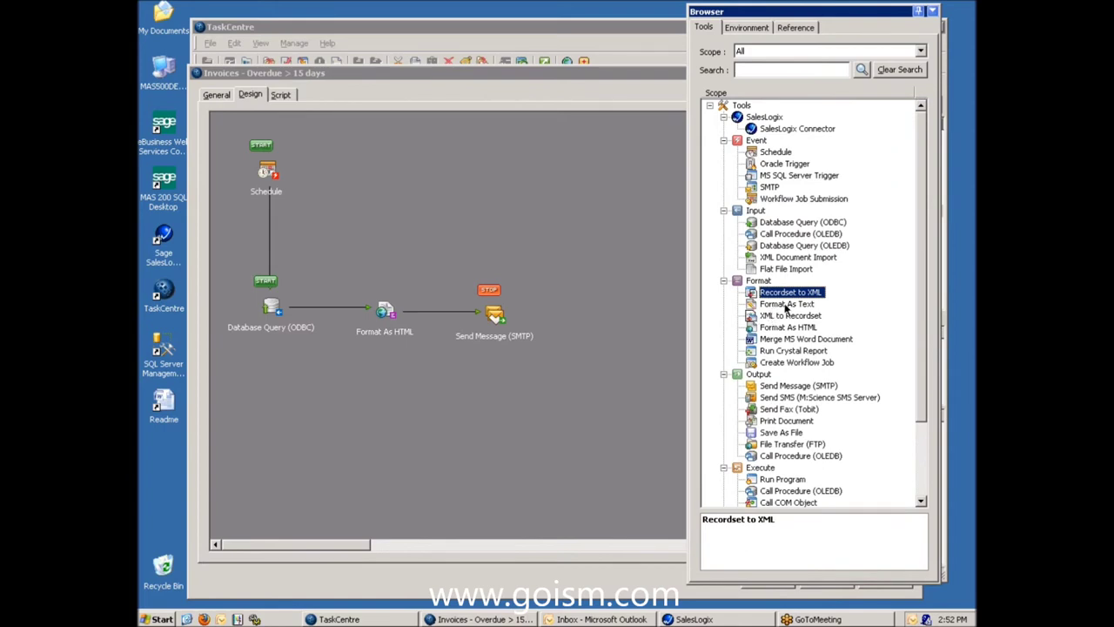
click(788, 340)
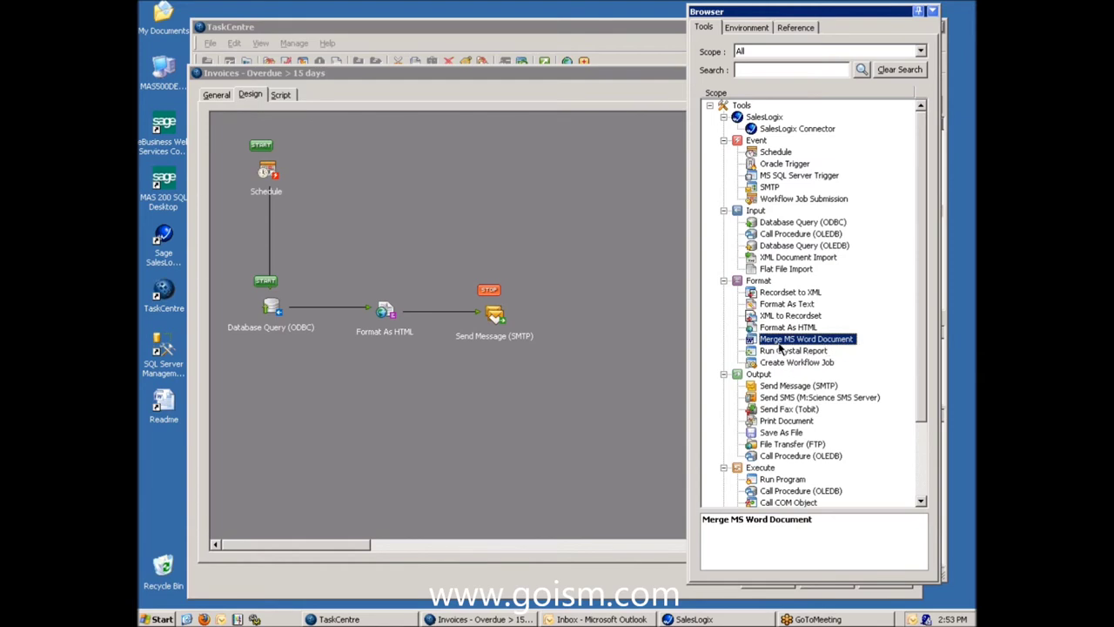
click(774, 352)
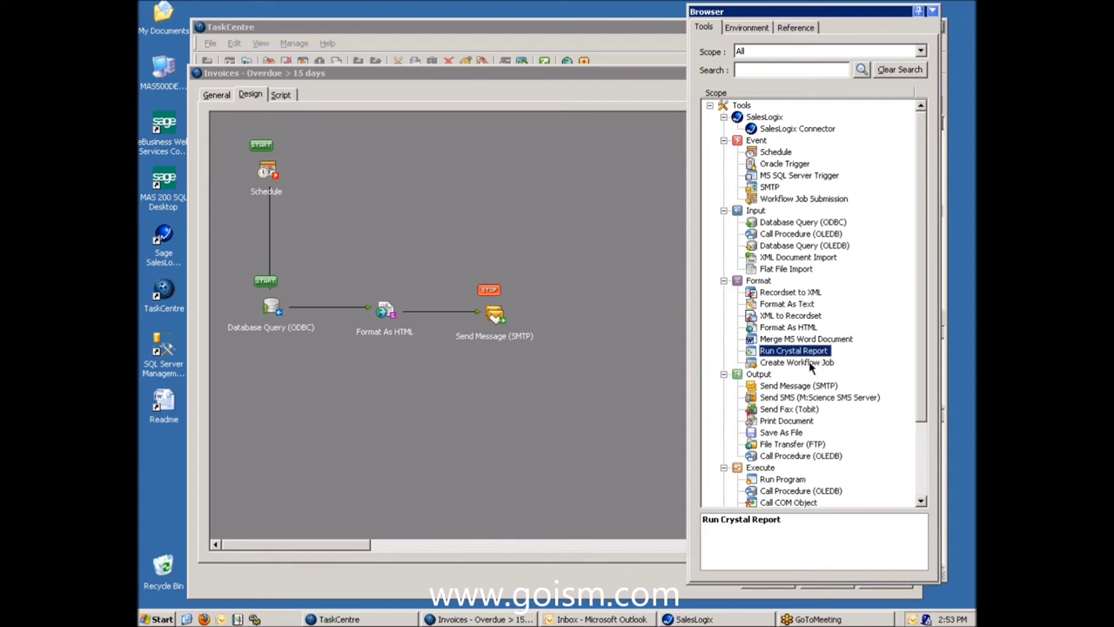
click(775, 200)
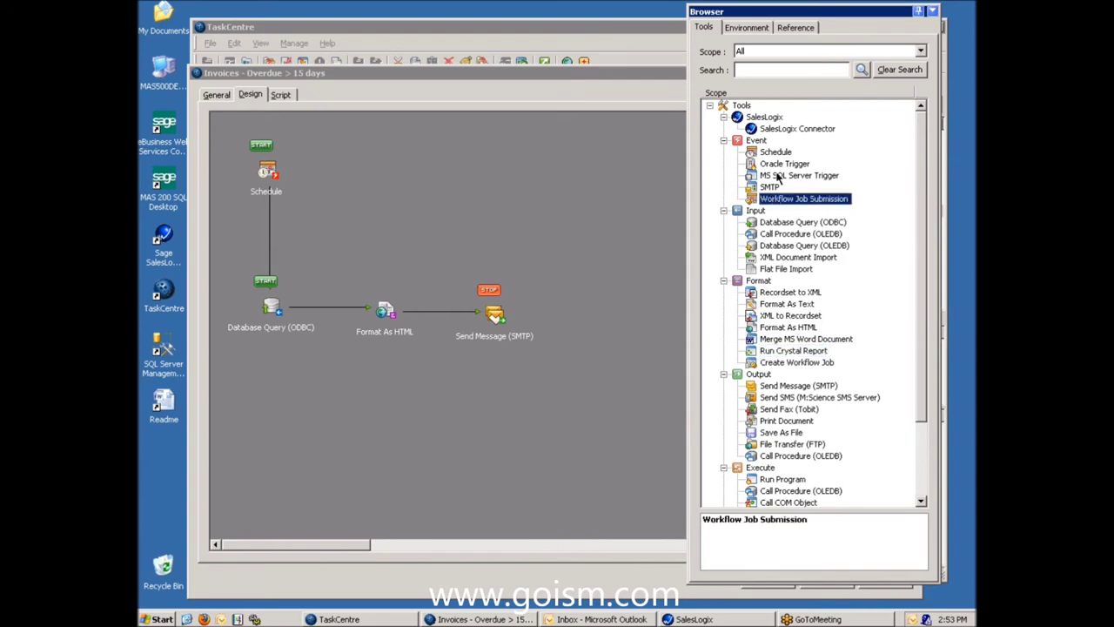
click(797, 364)
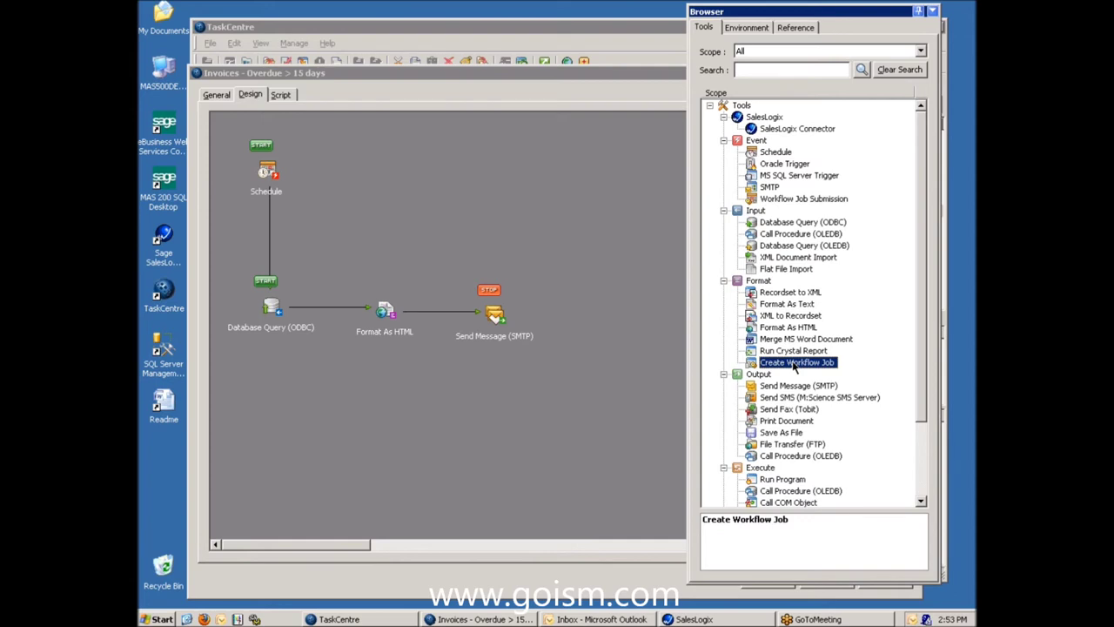
click(385, 315)
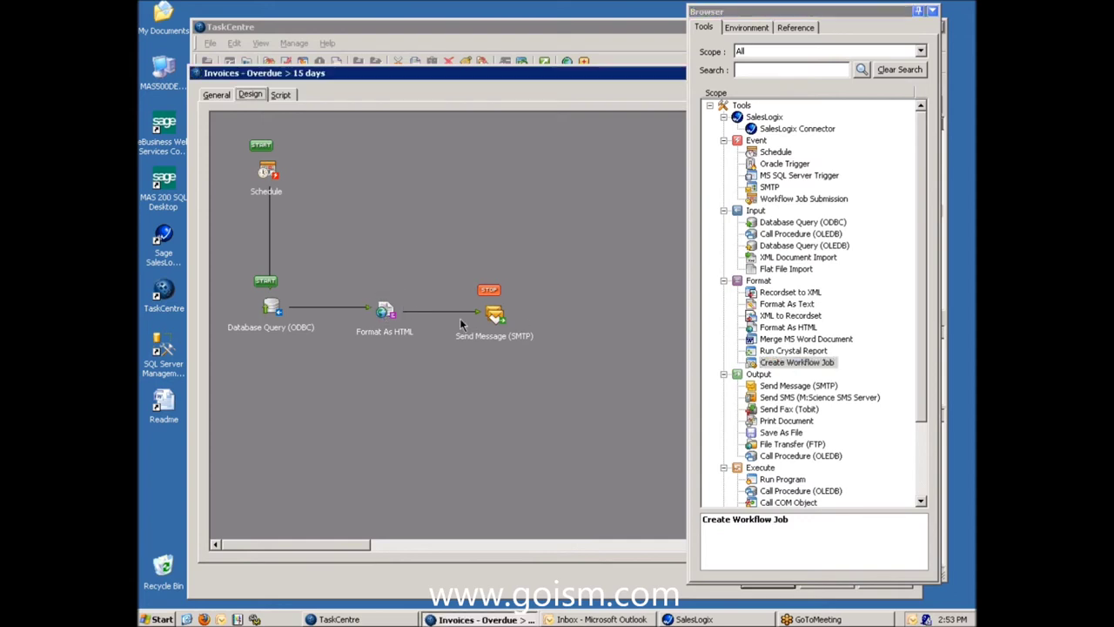
click(772, 387)
click(788, 398)
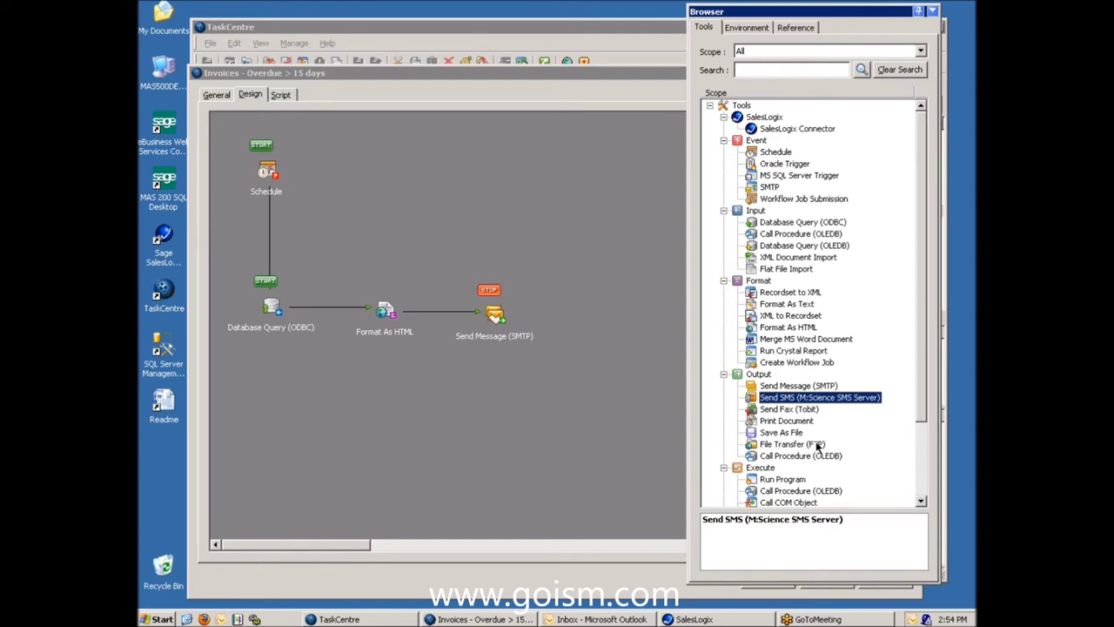
Step: Open the Send Message (SMTP) step and check which address books the sender can come from, leaving the sender selection without changes
double_click(495, 322)
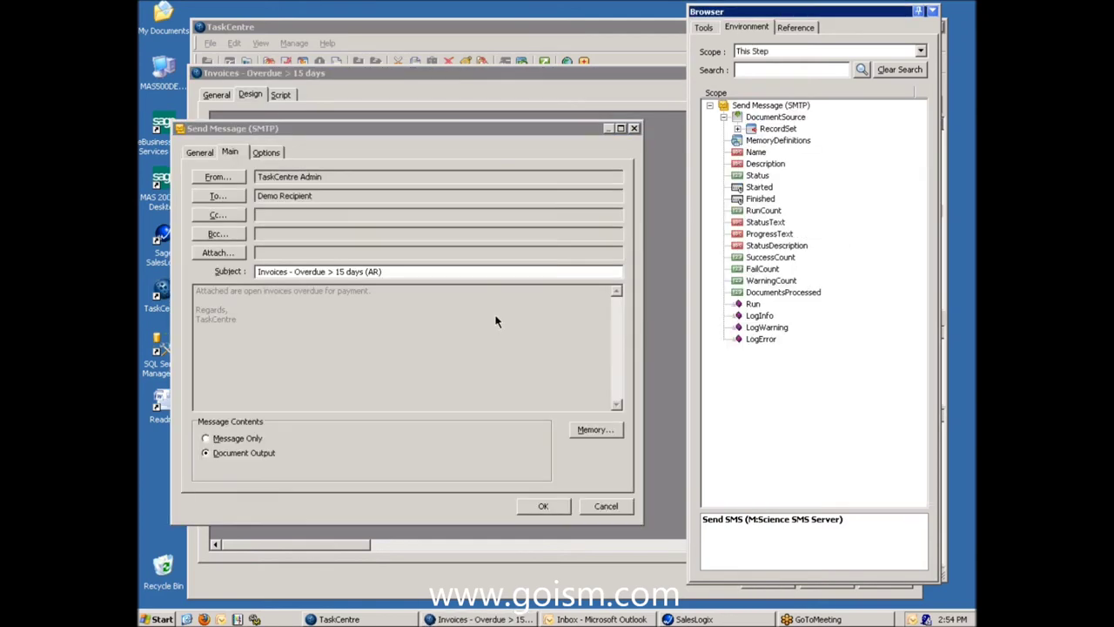
click(231, 178)
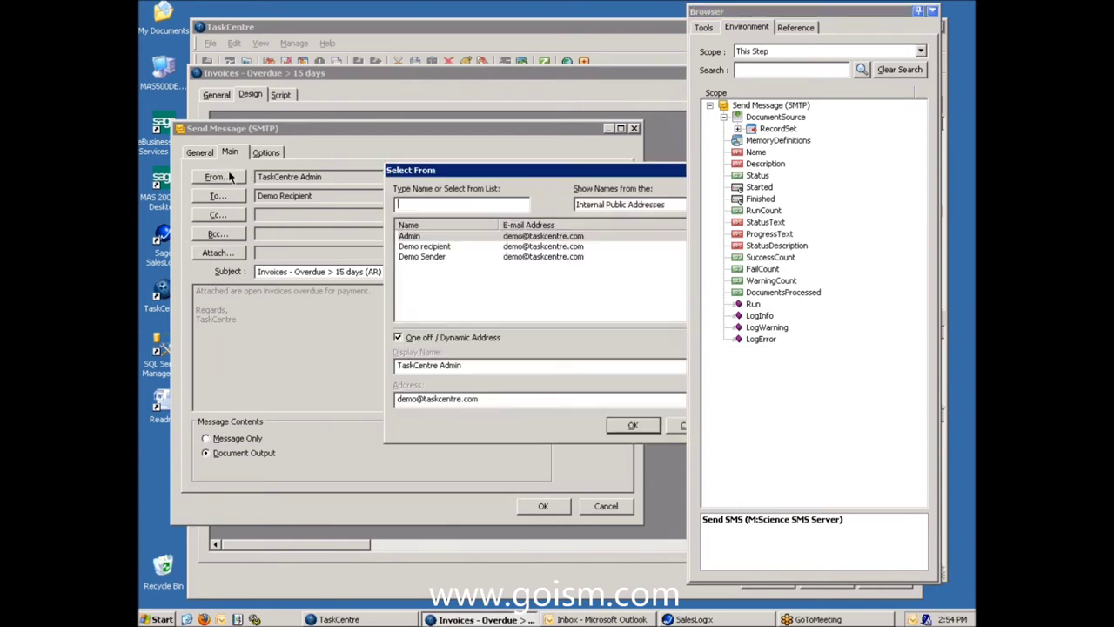
drag(458, 171, 368, 94)
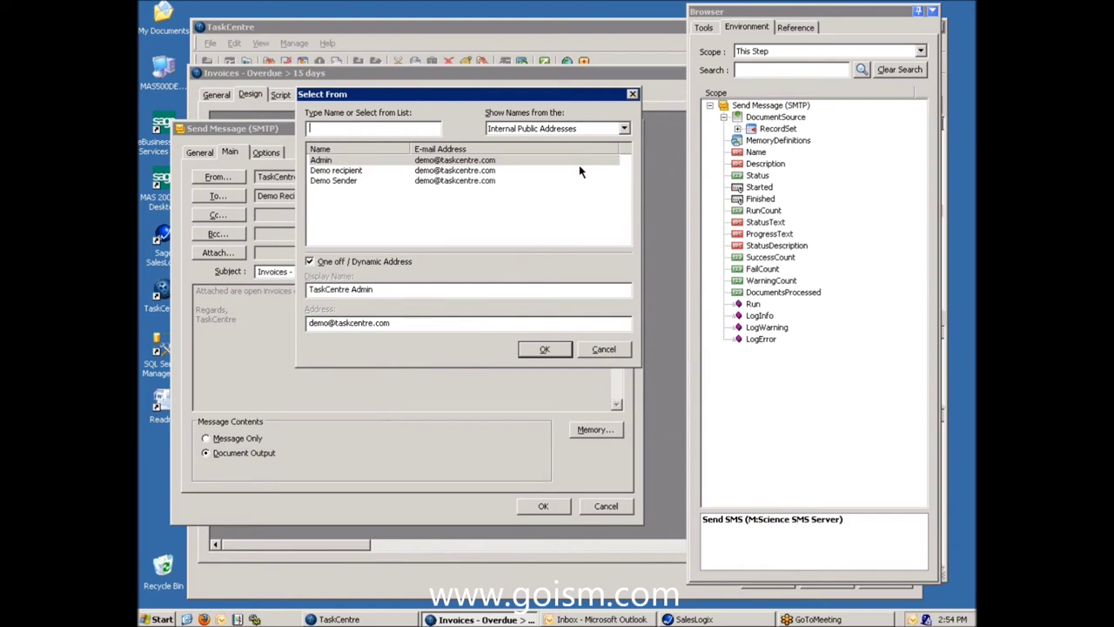
click(625, 128)
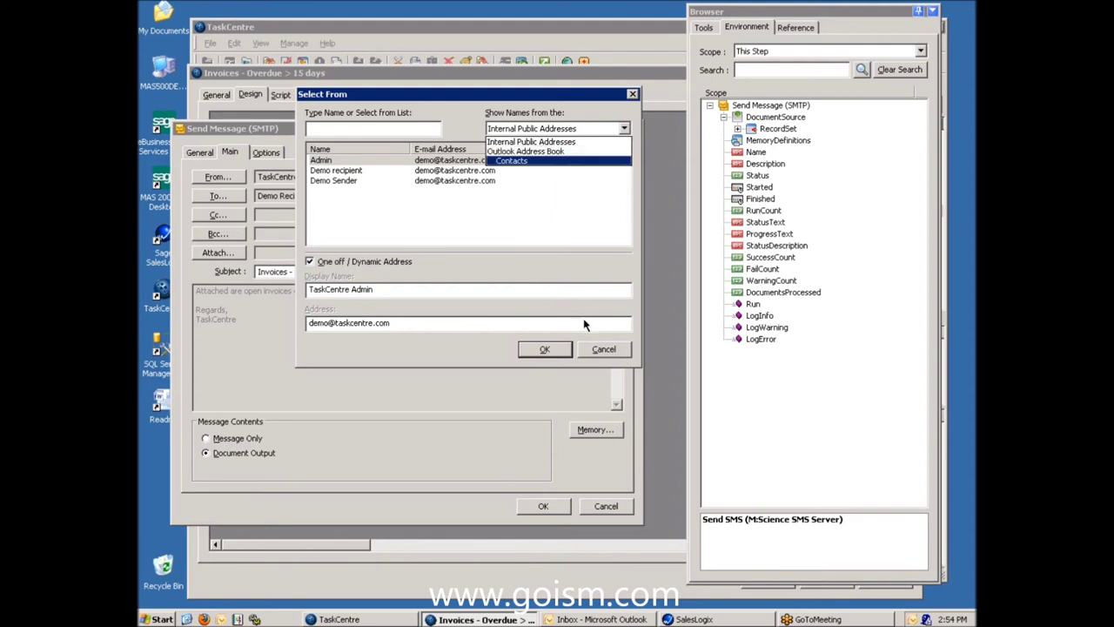
click(605, 351)
click(608, 353)
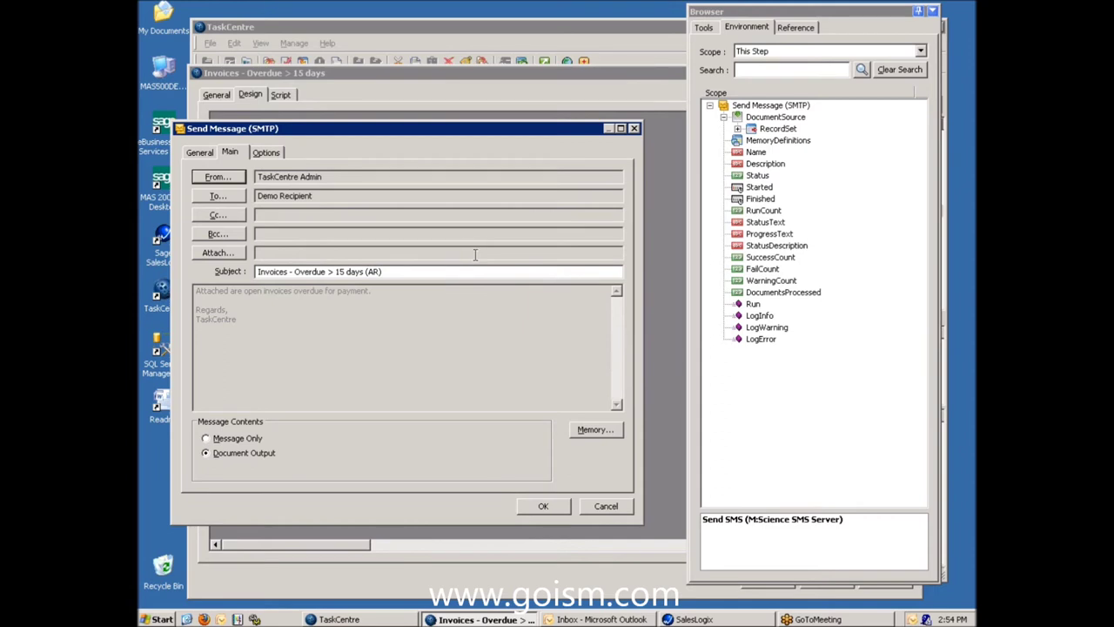
Step: Try a new one-off To recipient with the RecordSet's CustomerName field as its name, and discard it along with the recipient selection
click(218, 197)
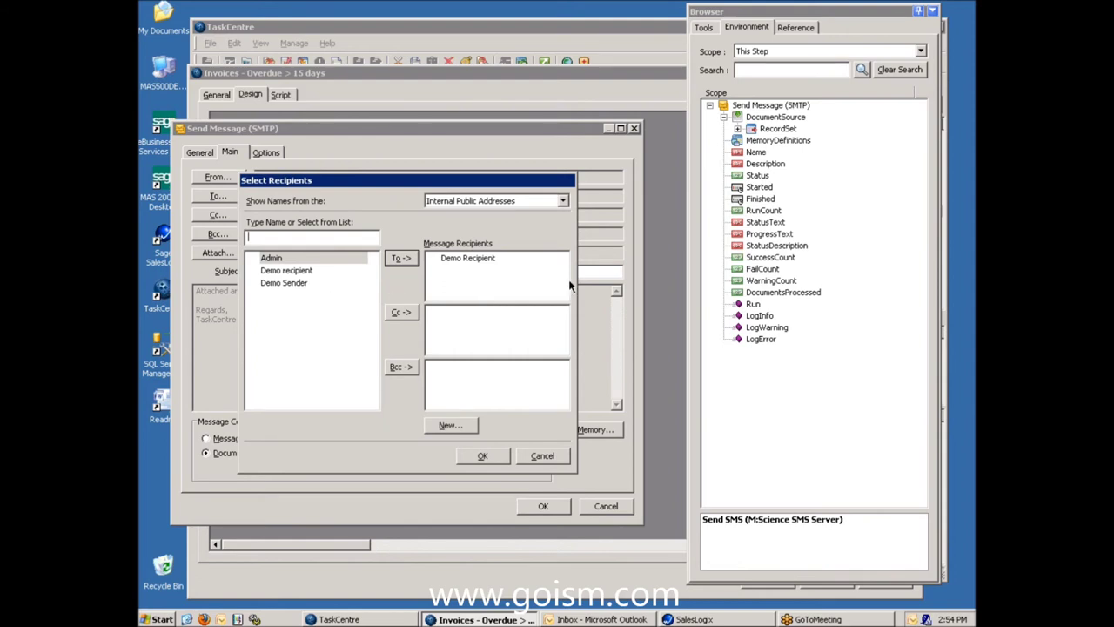
click(738, 129)
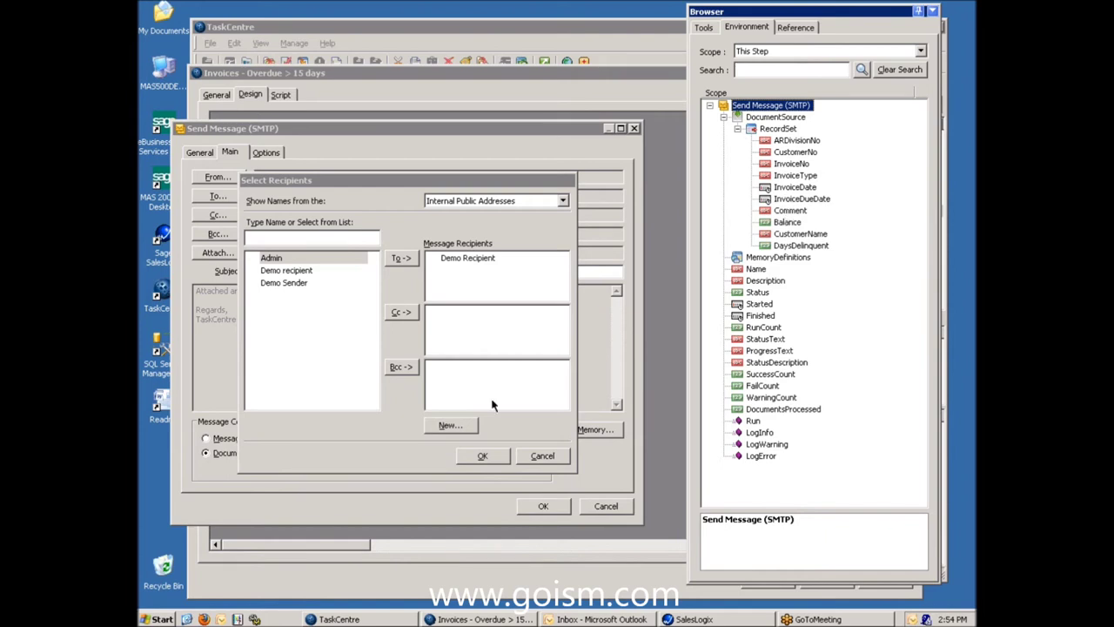
click(462, 429)
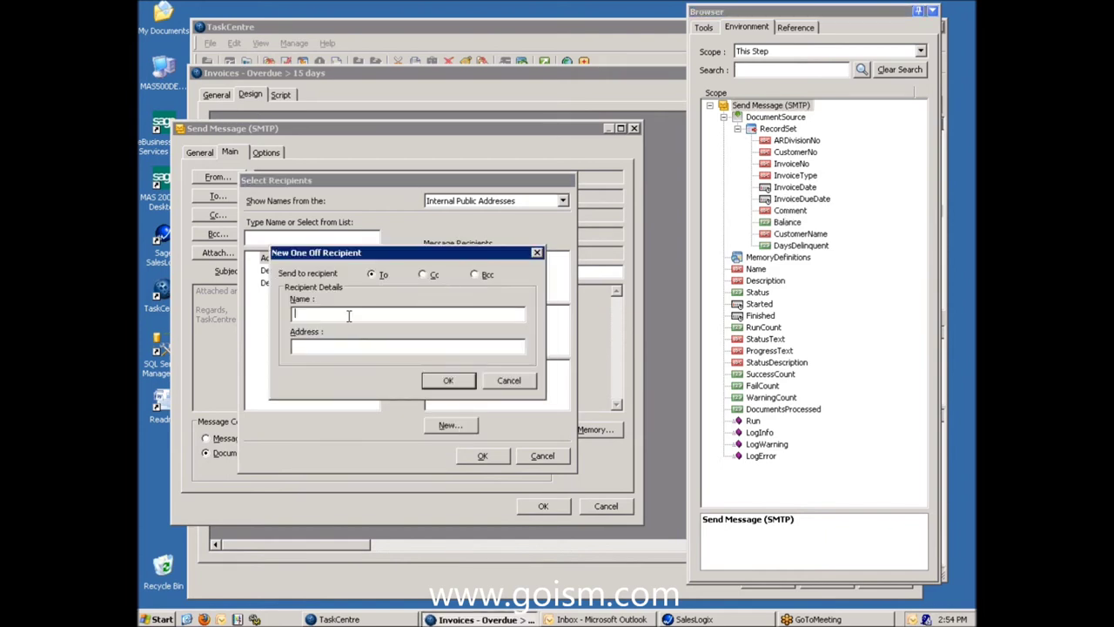
click(792, 234)
drag(695, 250, 396, 315)
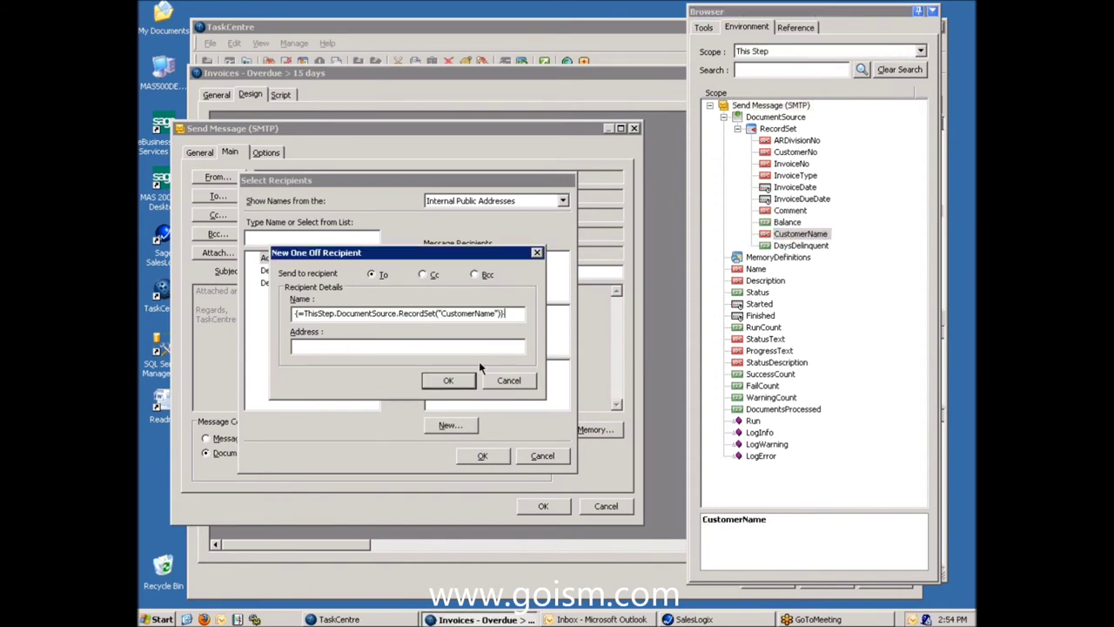
click(510, 384)
click(512, 384)
click(541, 455)
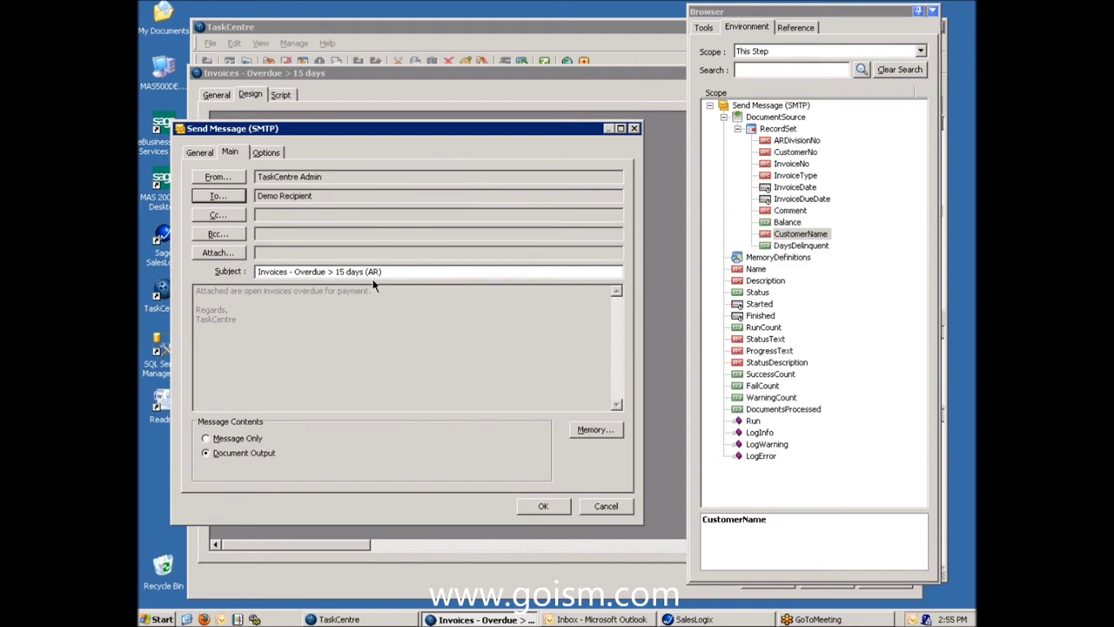
Step: Examine the message's subject and its static and dynamic attachment options, including File From Document, and leave the Send Message (SMTP) step without saving
click(393, 272)
key(shift+Home)
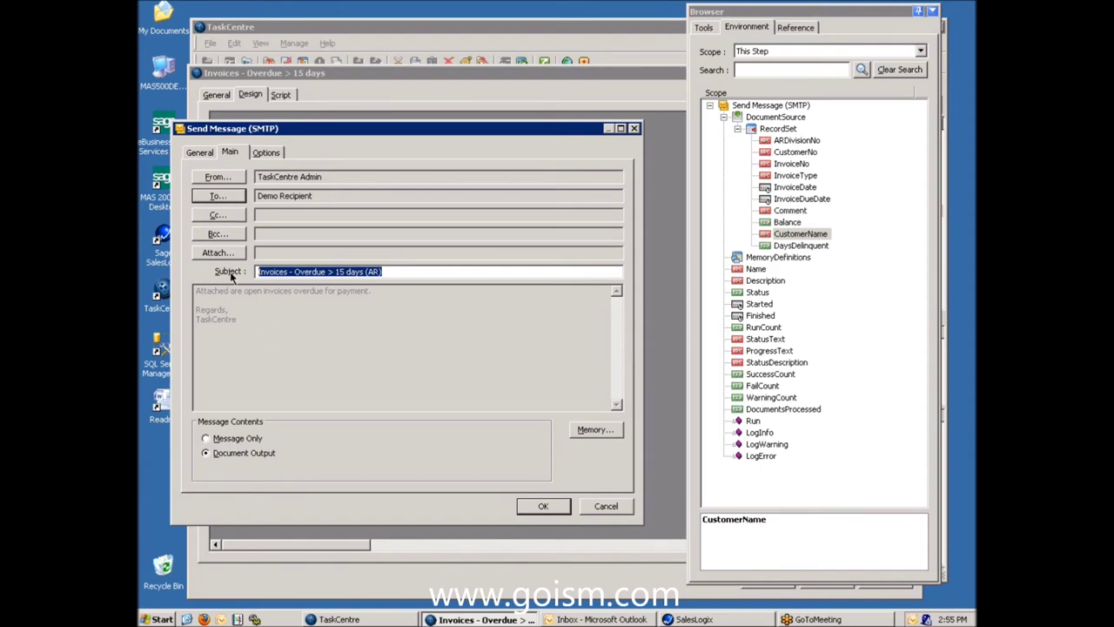
click(217, 252)
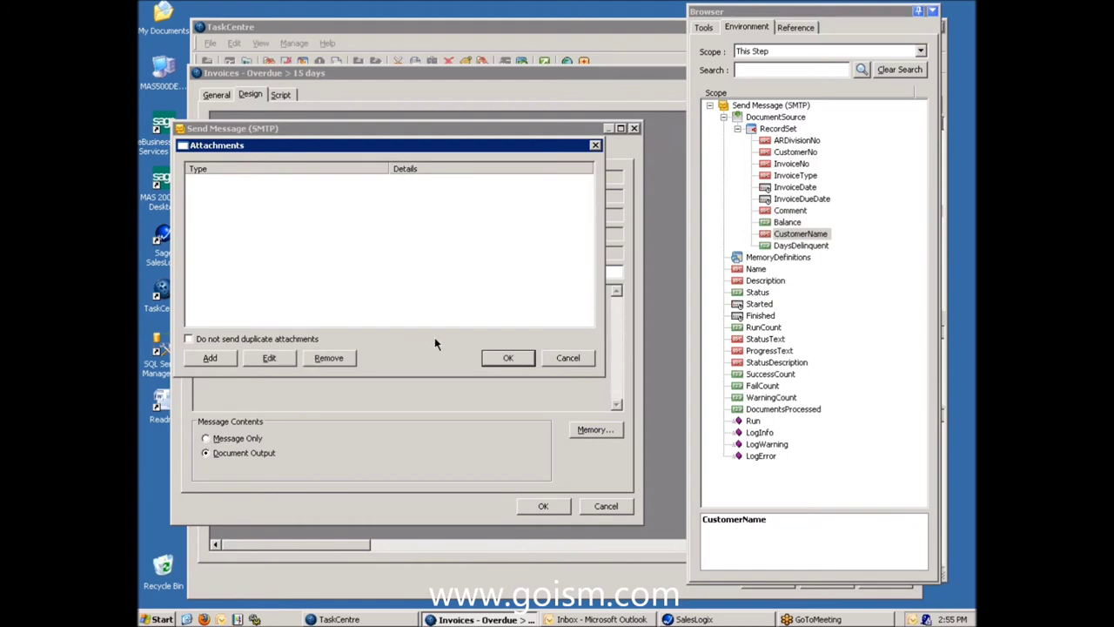
click(218, 360)
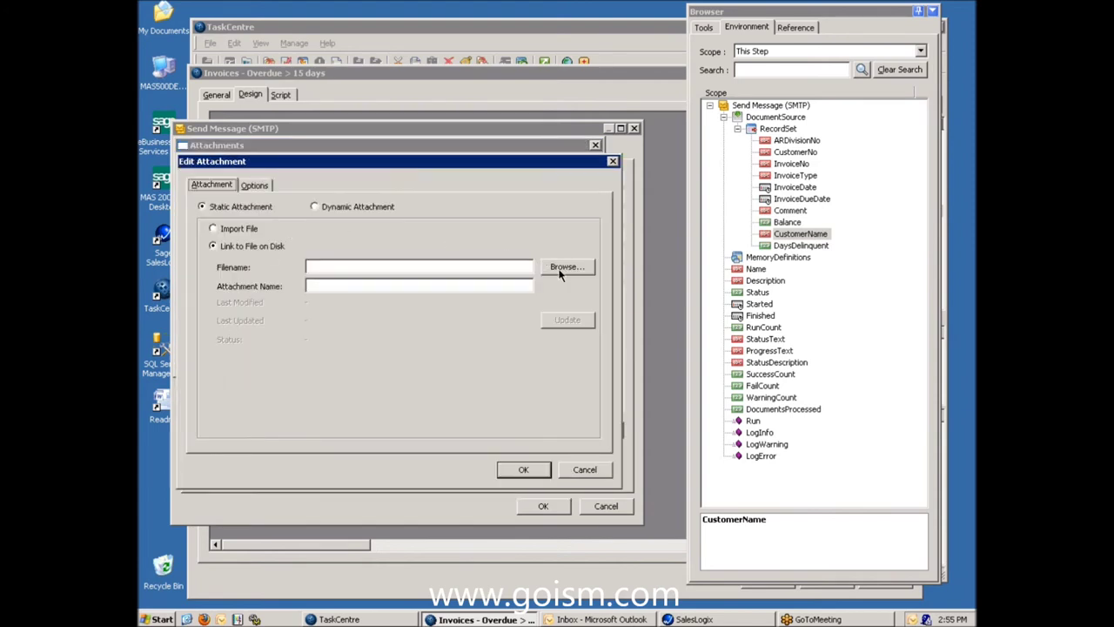
click(321, 211)
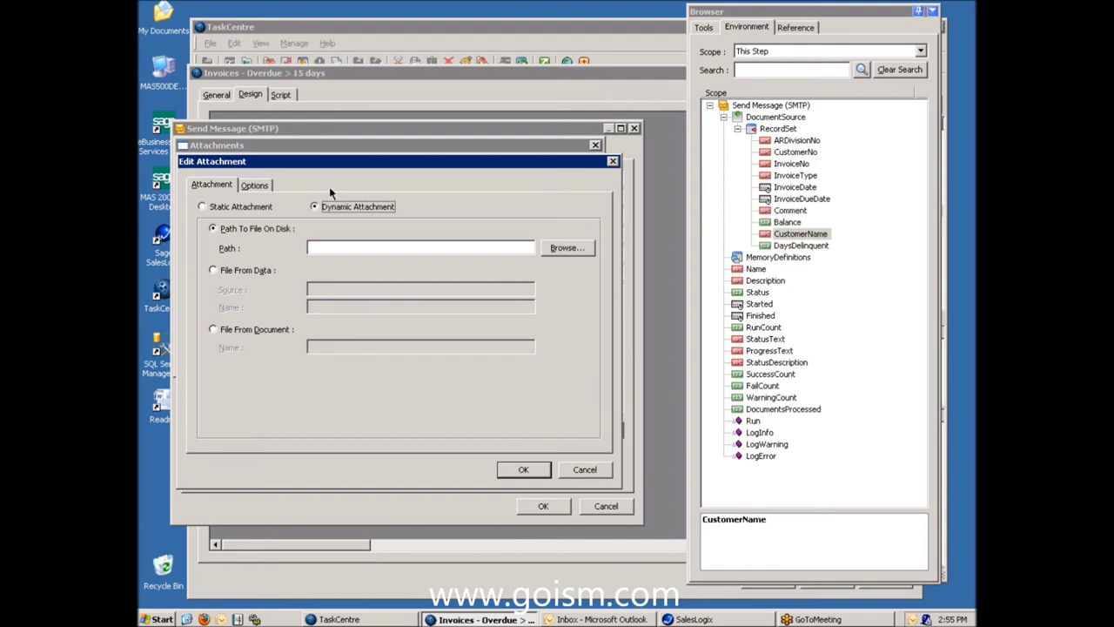
click(248, 329)
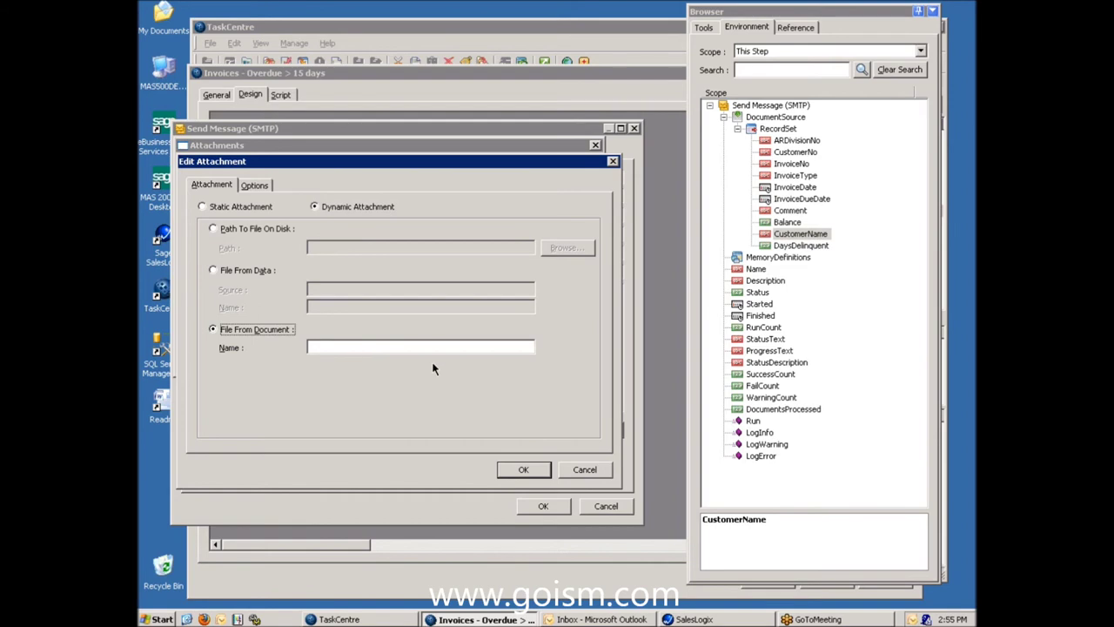
click(592, 474)
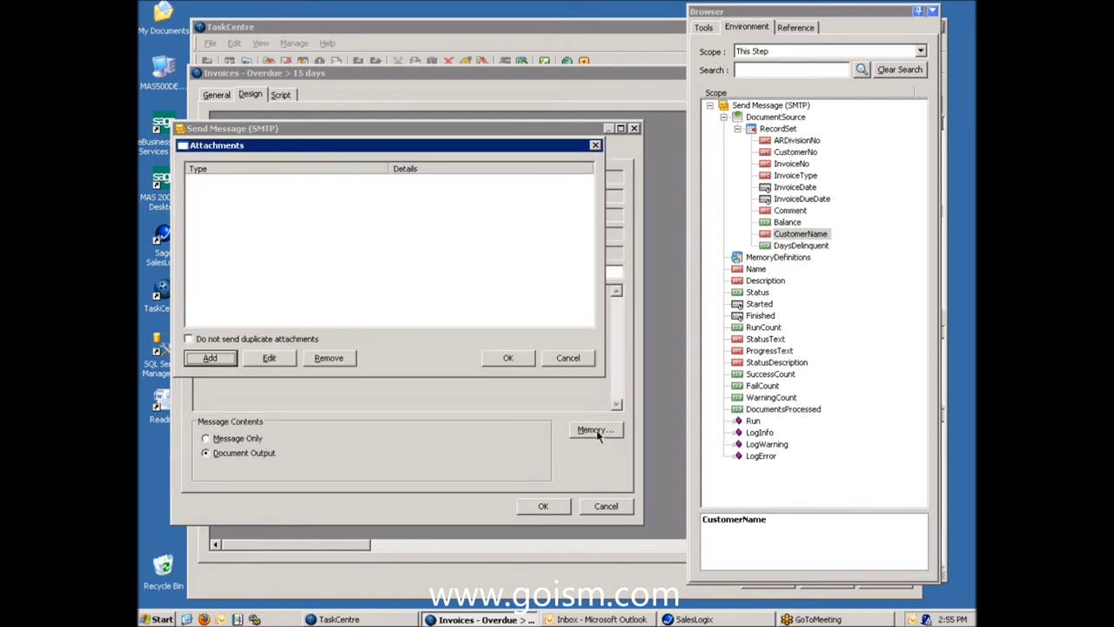
click(567, 358)
click(604, 507)
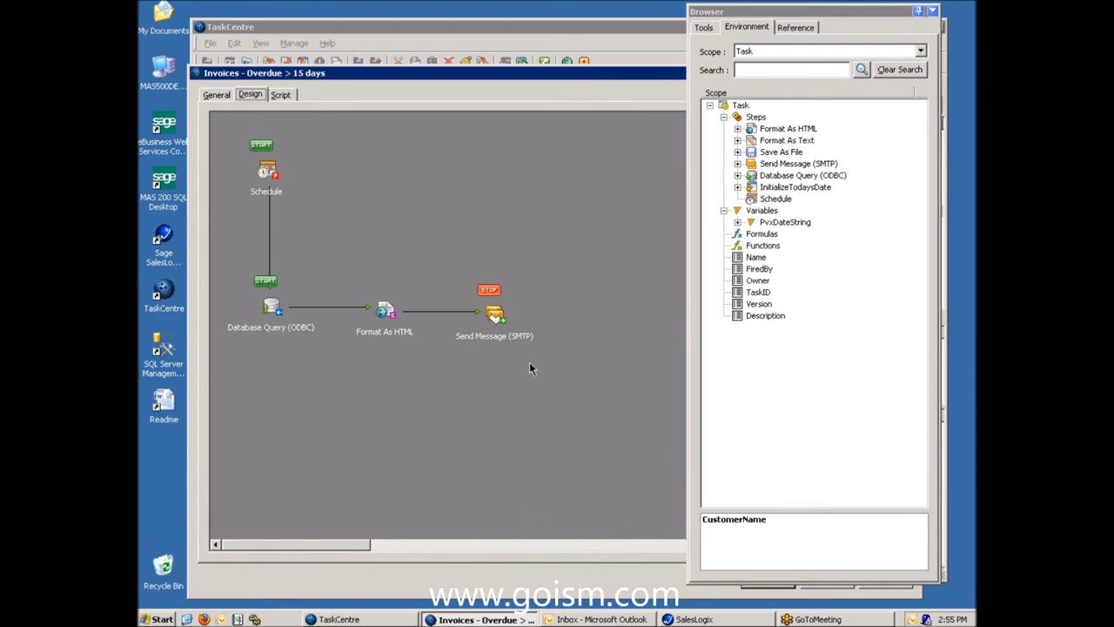
Step: Show the full list of tools in the Browser once more and collapse the Browser
click(702, 28)
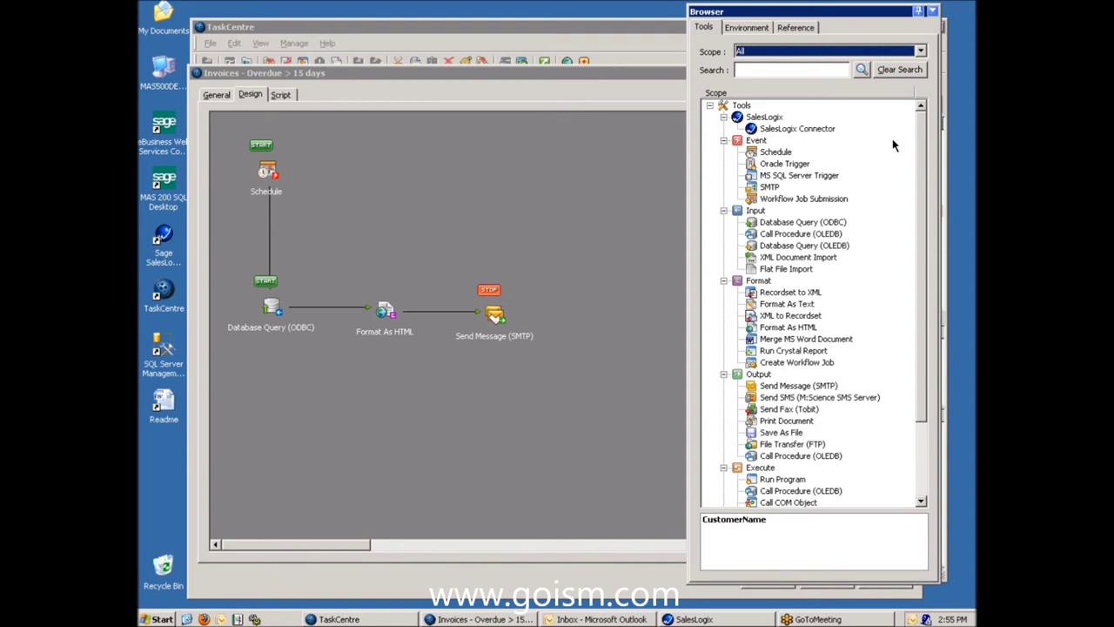
click(932, 12)
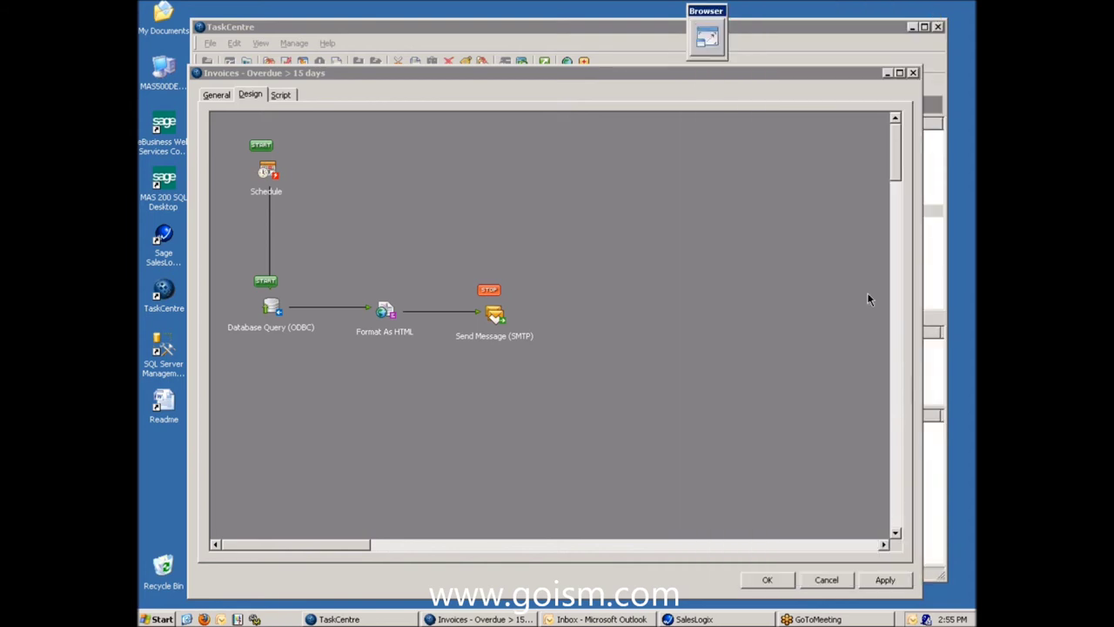
Step: Close the Invoices - Overdue > 15 days task without saving its changes and collapse the MAS 200 folder
click(822, 581)
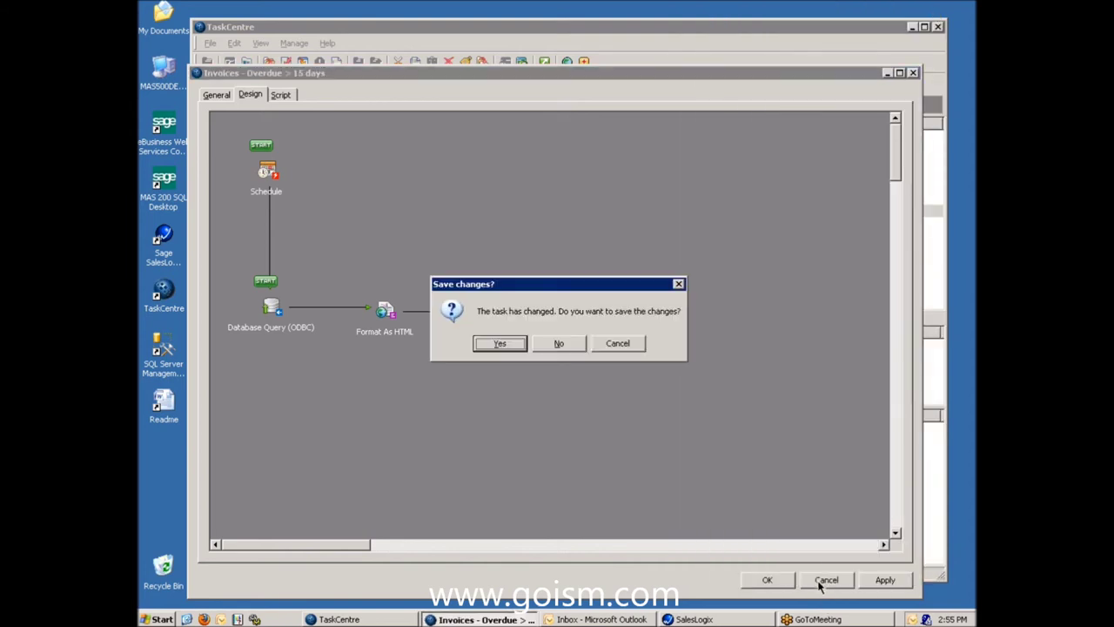
click(561, 345)
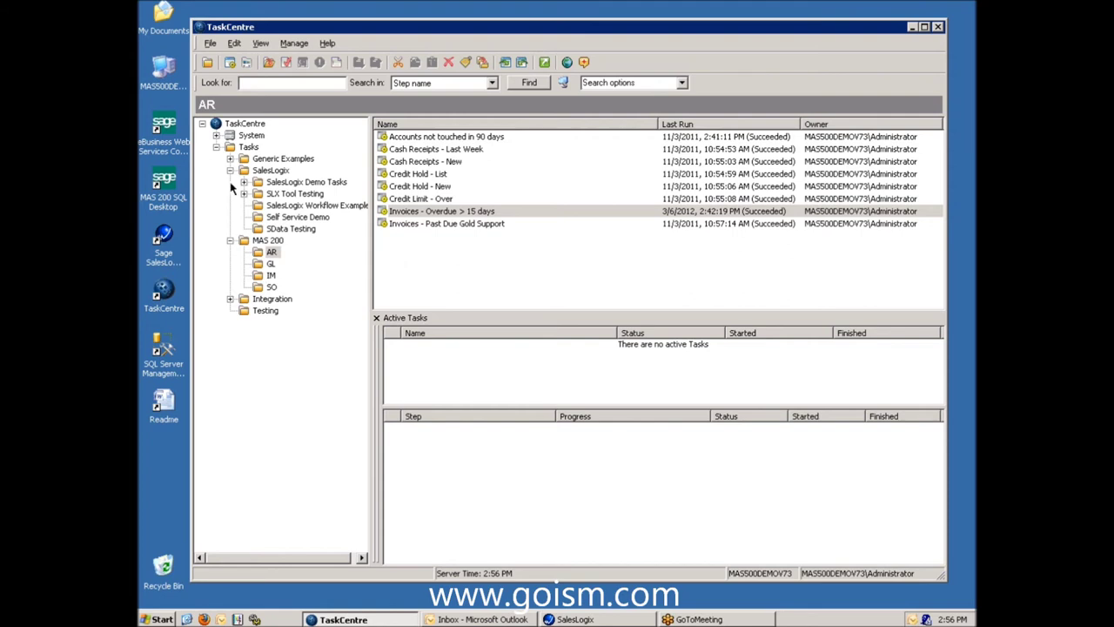
click(231, 241)
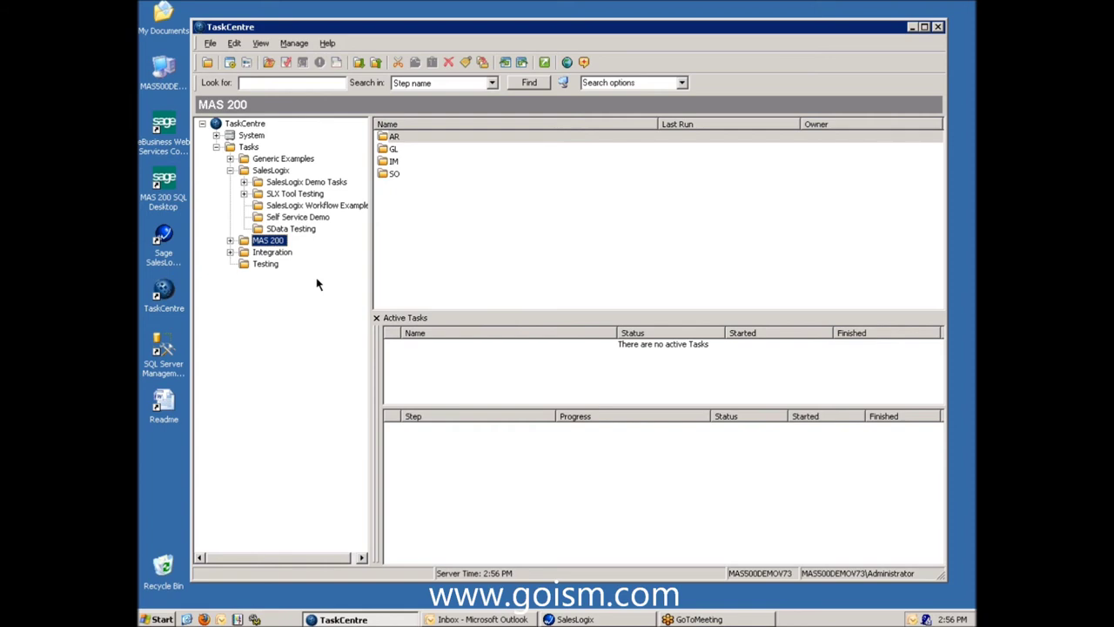
Step: Switch to Sage SalesLogix and open the Abbott Ltd.-Phase I opportunity from the Abbott Ltd. account
click(586, 620)
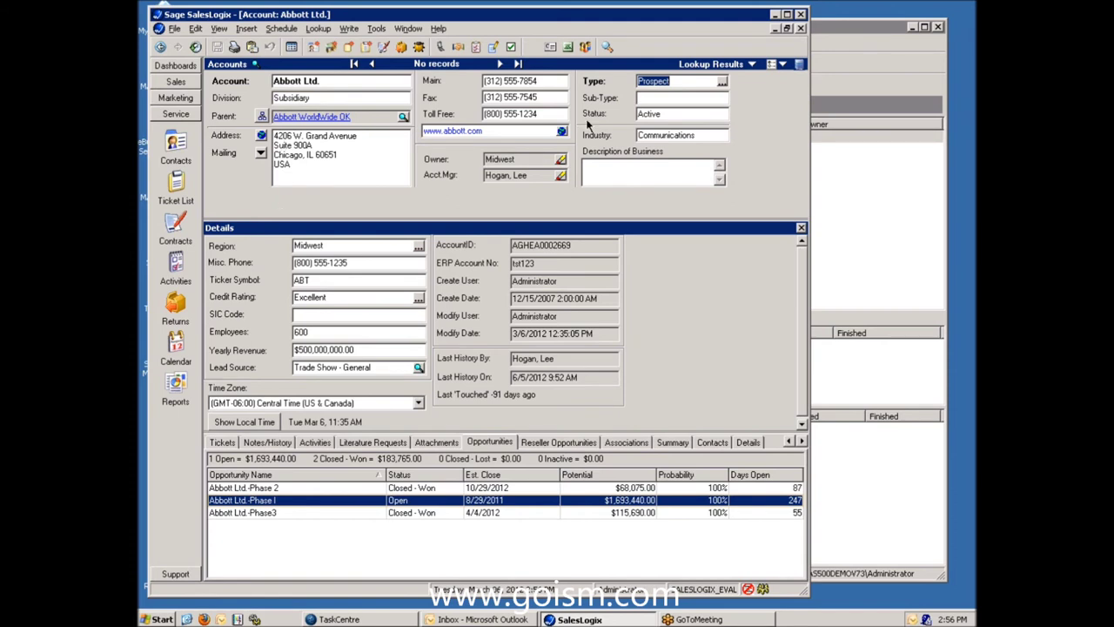
click(439, 504)
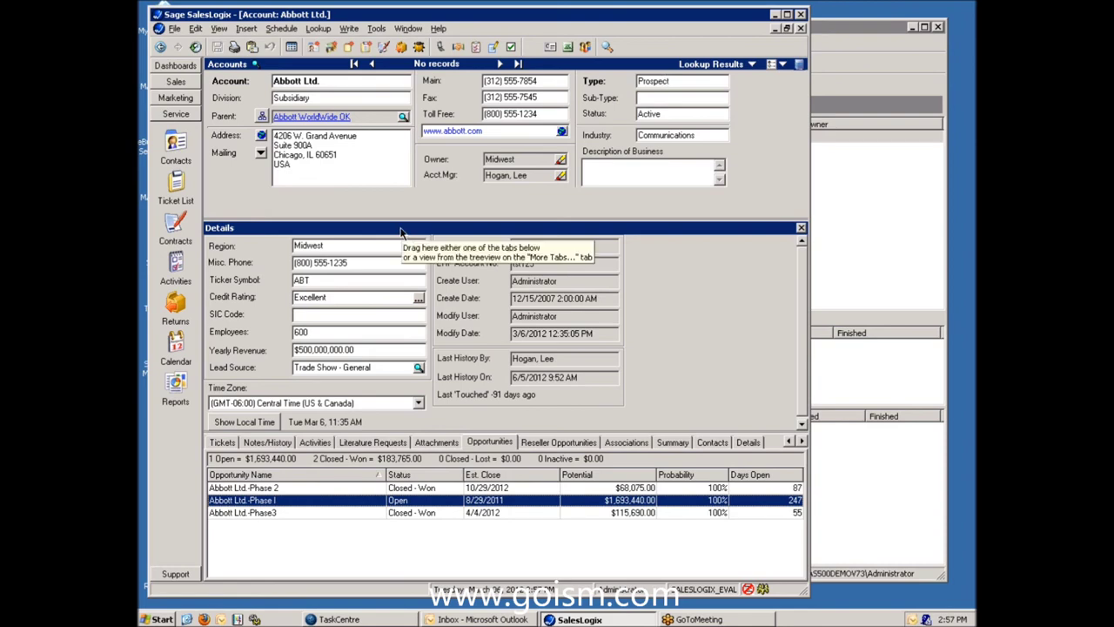
double_click(292, 503)
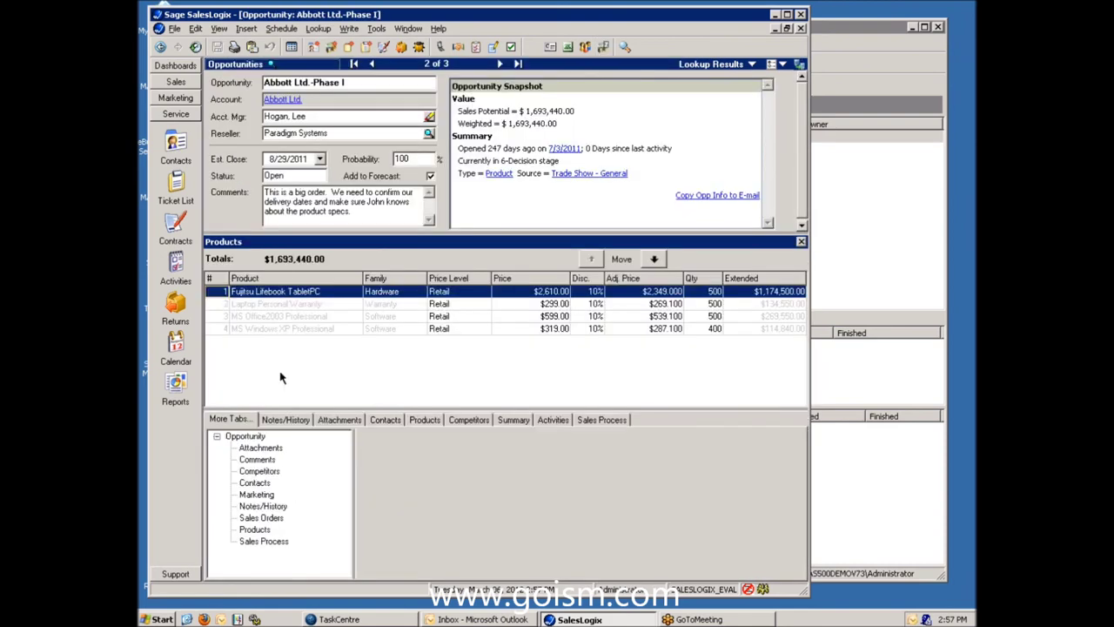
Step: Set the opportunity's status to Closed - Won, accept the closing details and skip moving its products to assets
click(320, 177)
click(183, 231)
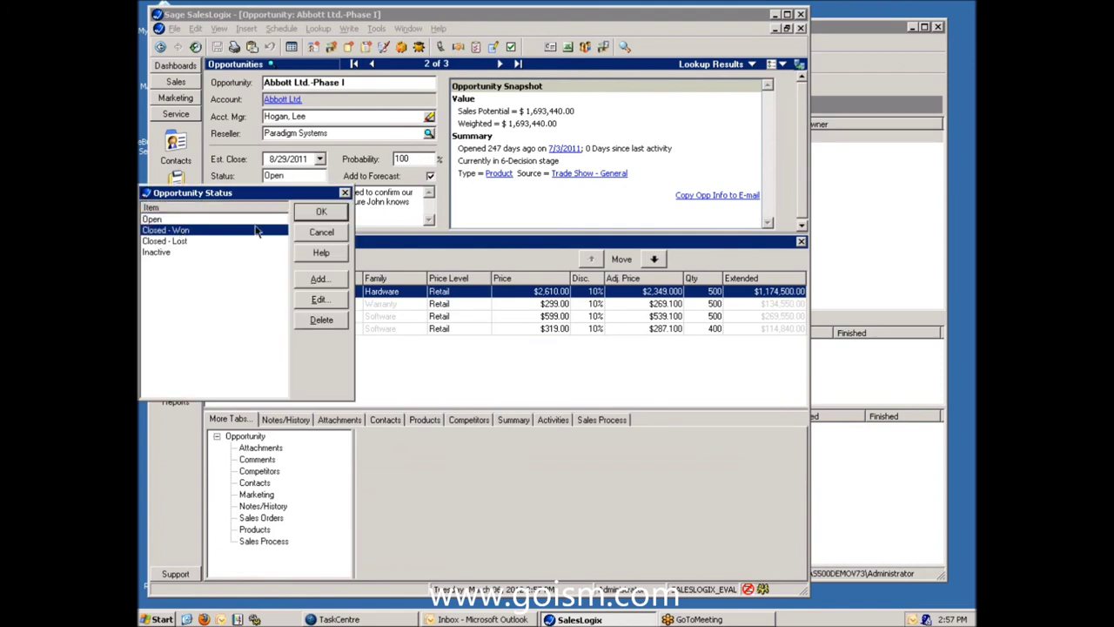
click(315, 213)
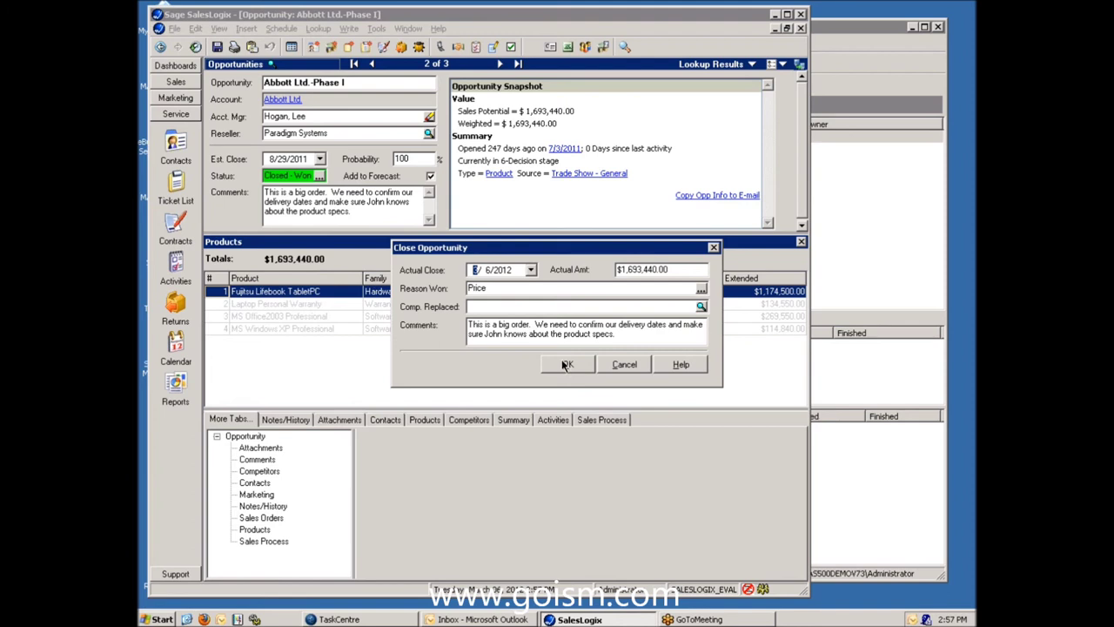
click(566, 364)
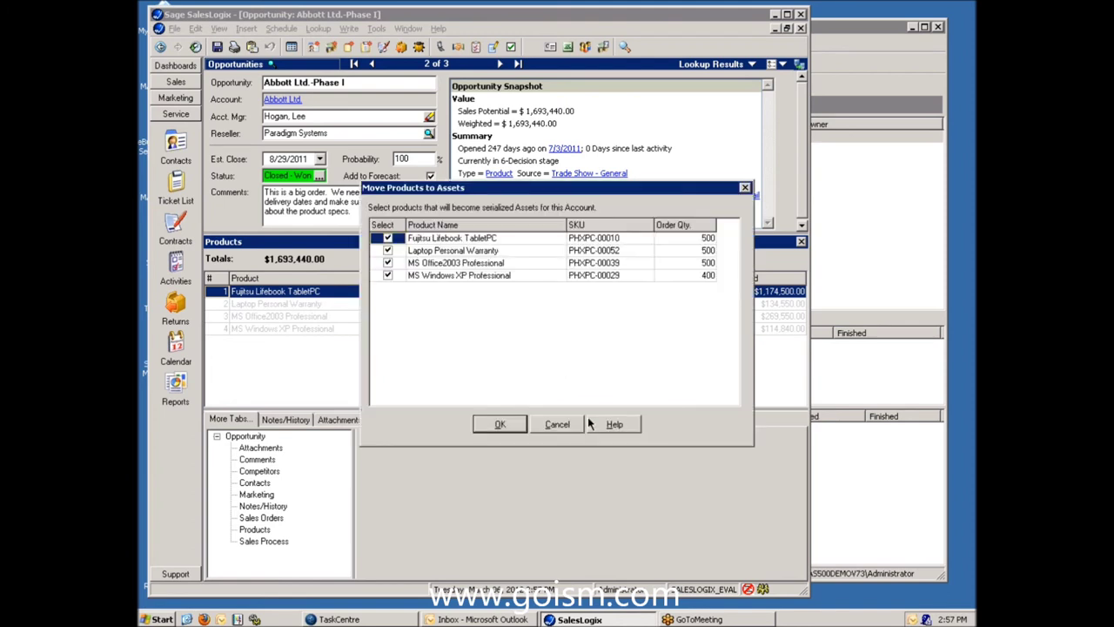
click(574, 425)
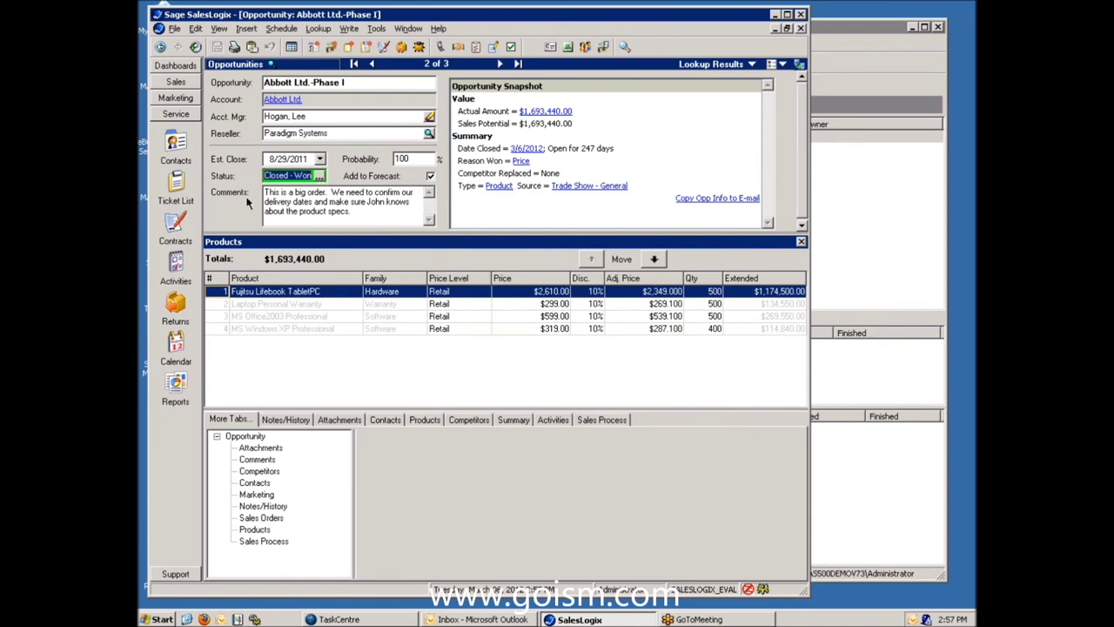
Step: Minimize SalesLogix, switch to Outlook, fetch new mail and open the New Customer Aprroval request message
click(774, 14)
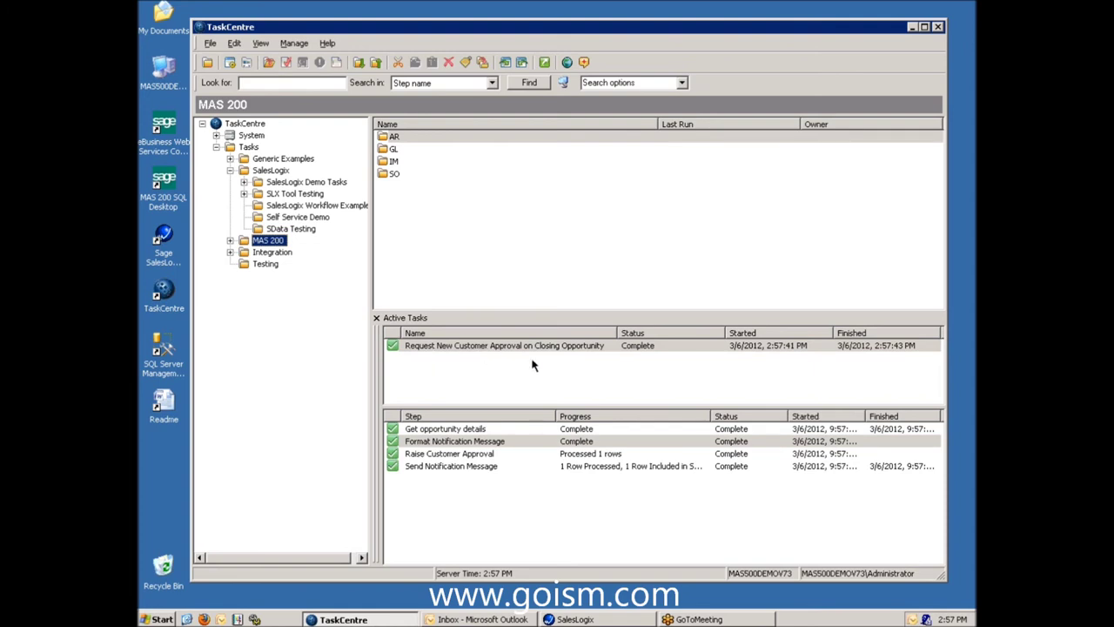
click(487, 619)
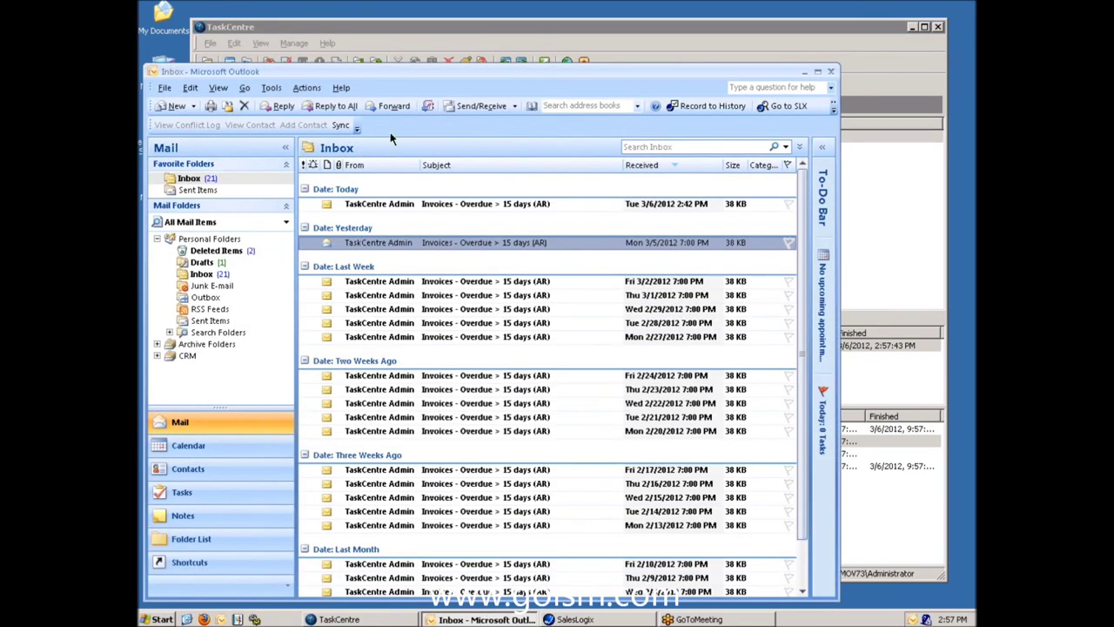
click(470, 105)
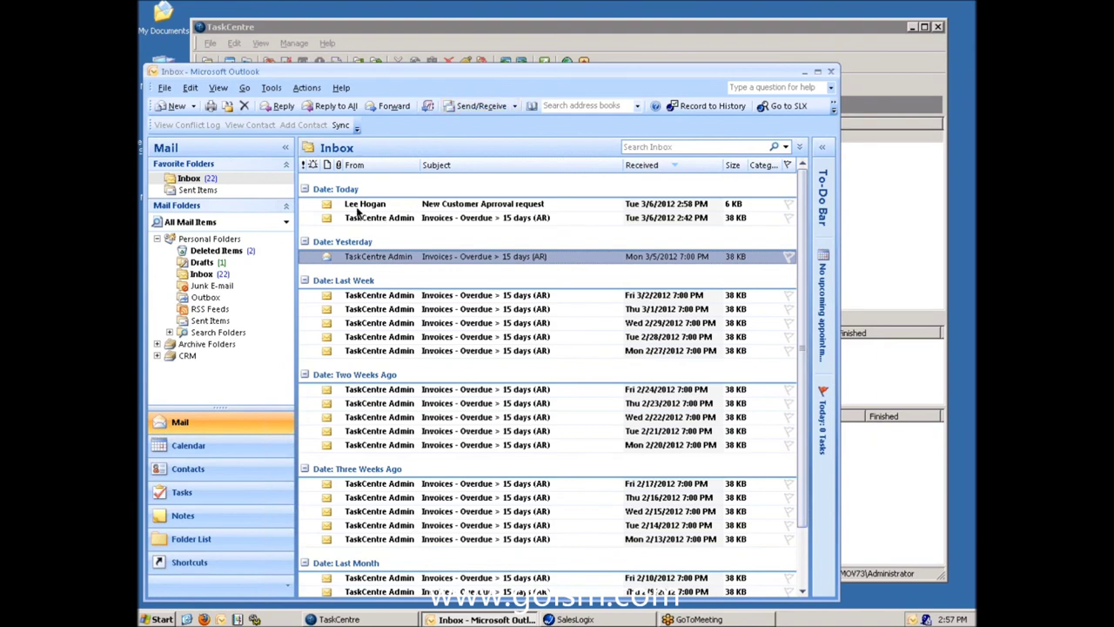
click(407, 206)
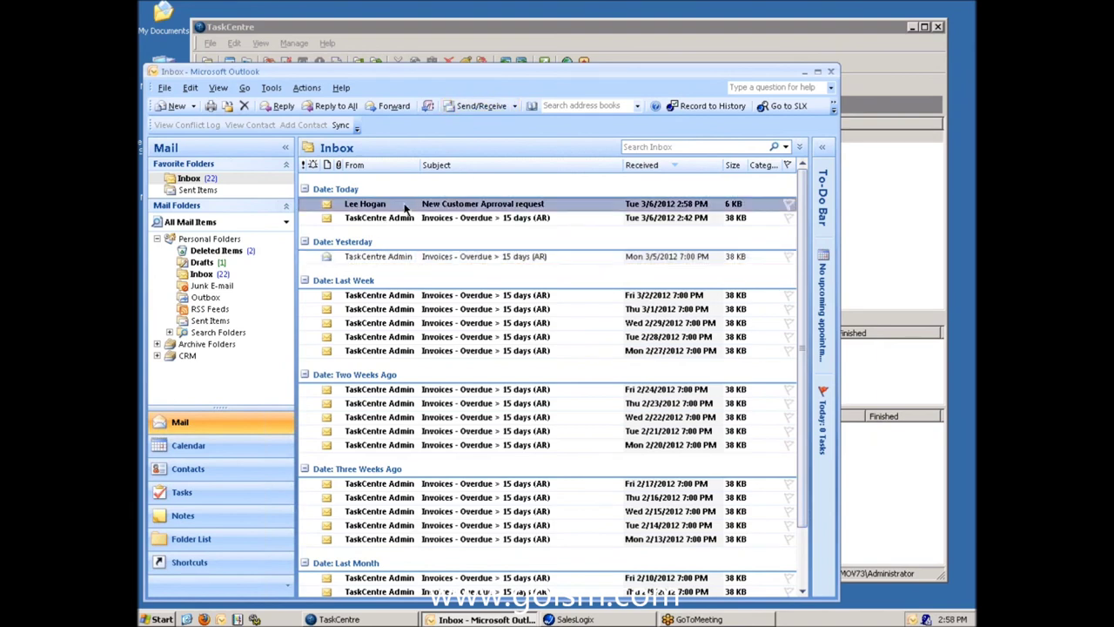
double_click(396, 205)
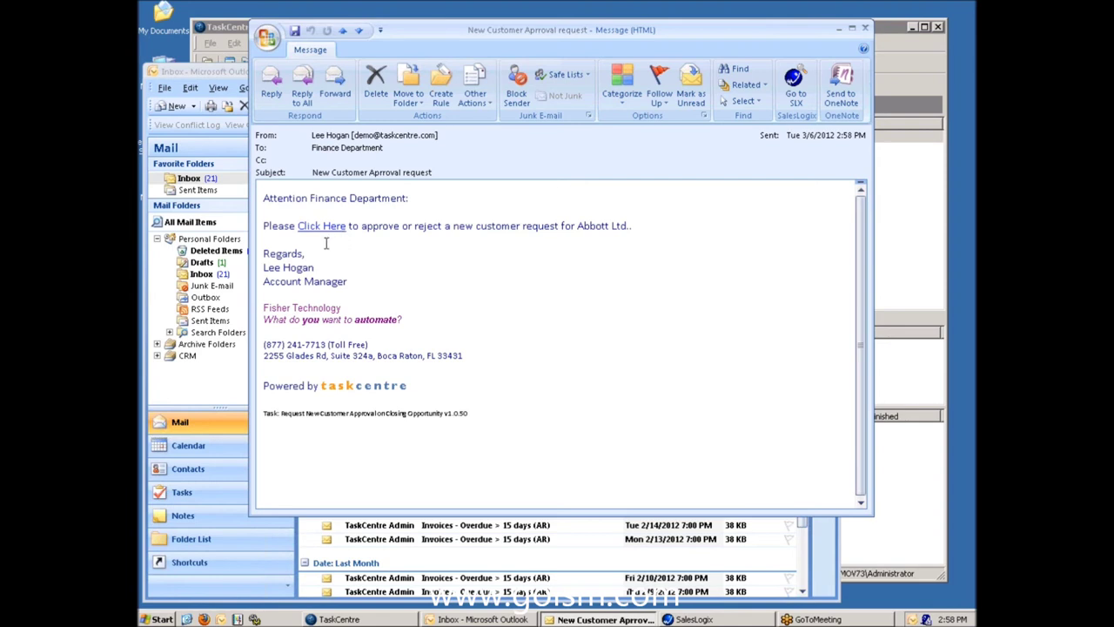
Step: Open the Raise Customer Approval form from the message's link and enter the customer's ERP account number
click(319, 228)
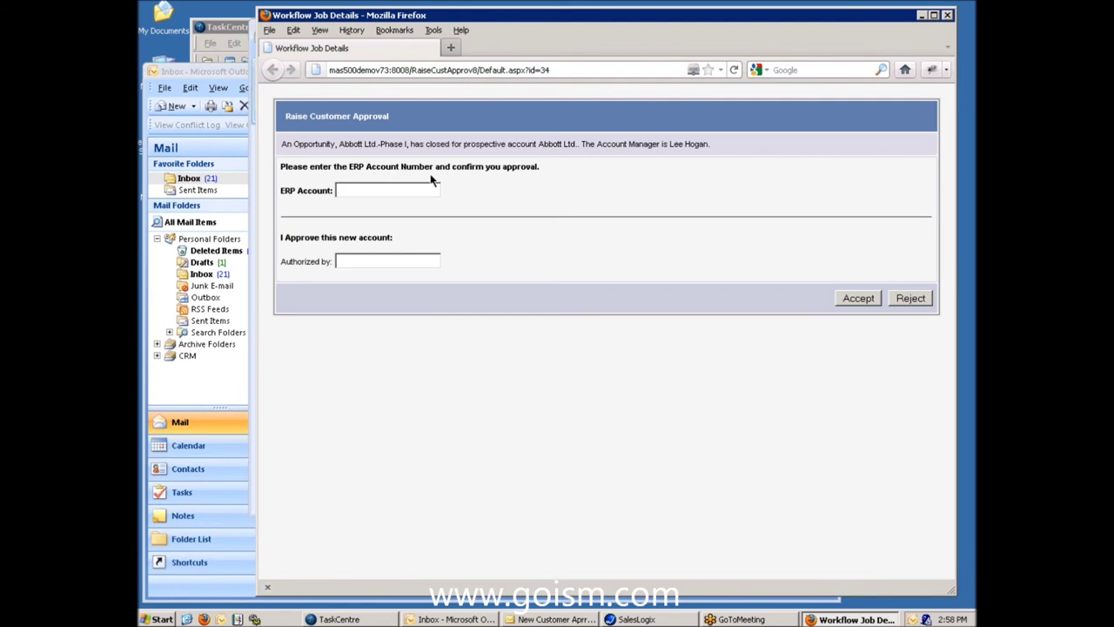
click(370, 187)
text(ABB)
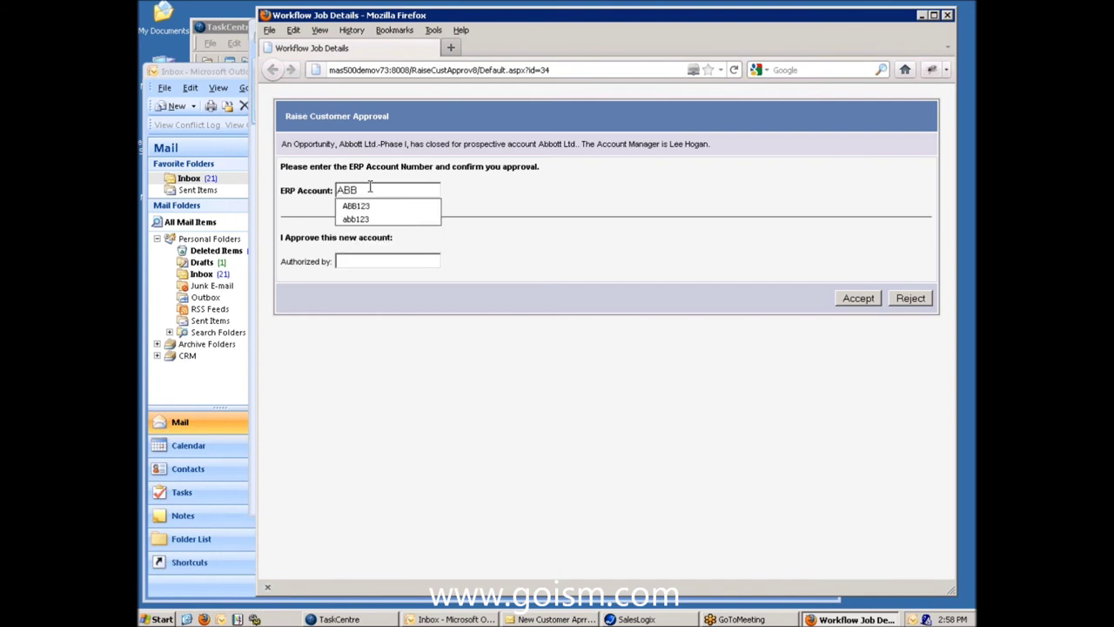
key(Down)
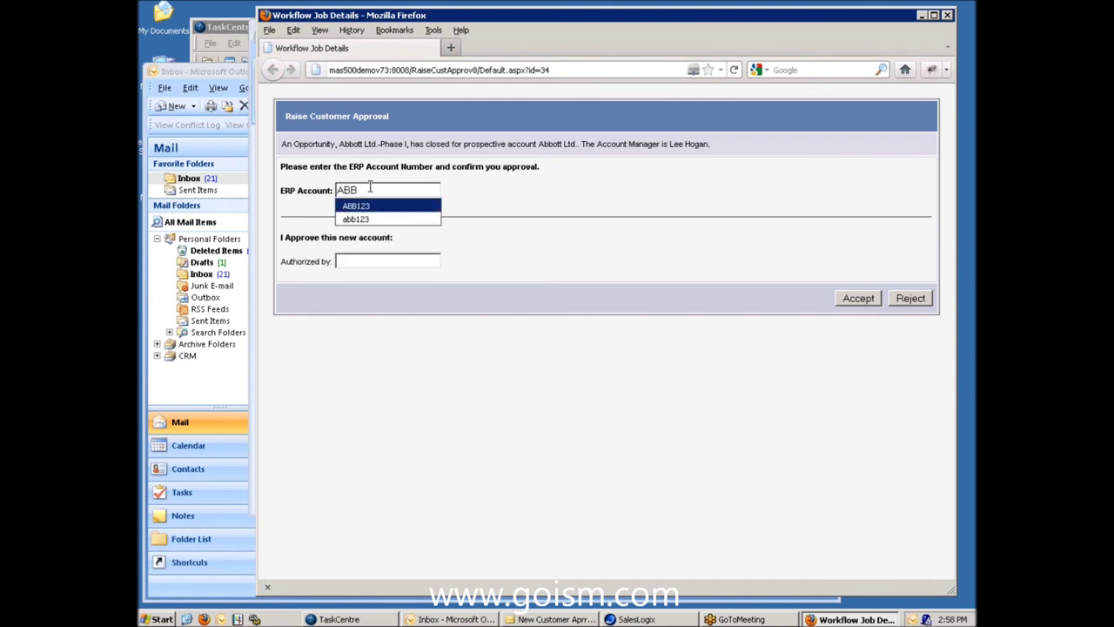
key(Return)
Step: Fill in the authorizer's name in the Authorized by field and accept the new account
click(351, 259)
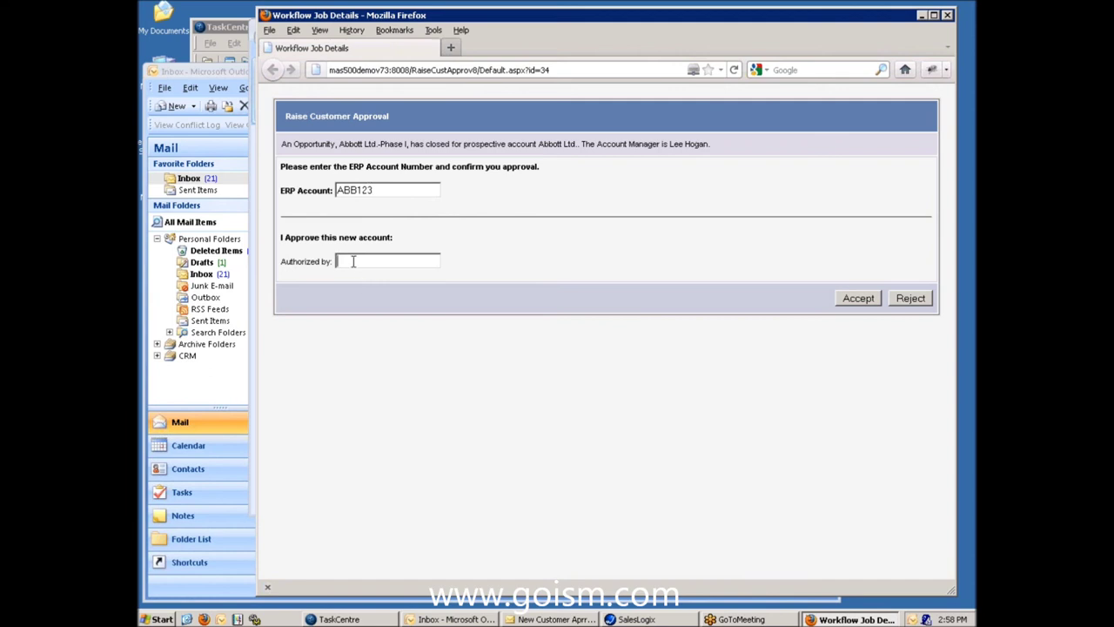
click(353, 261)
text(Paul)
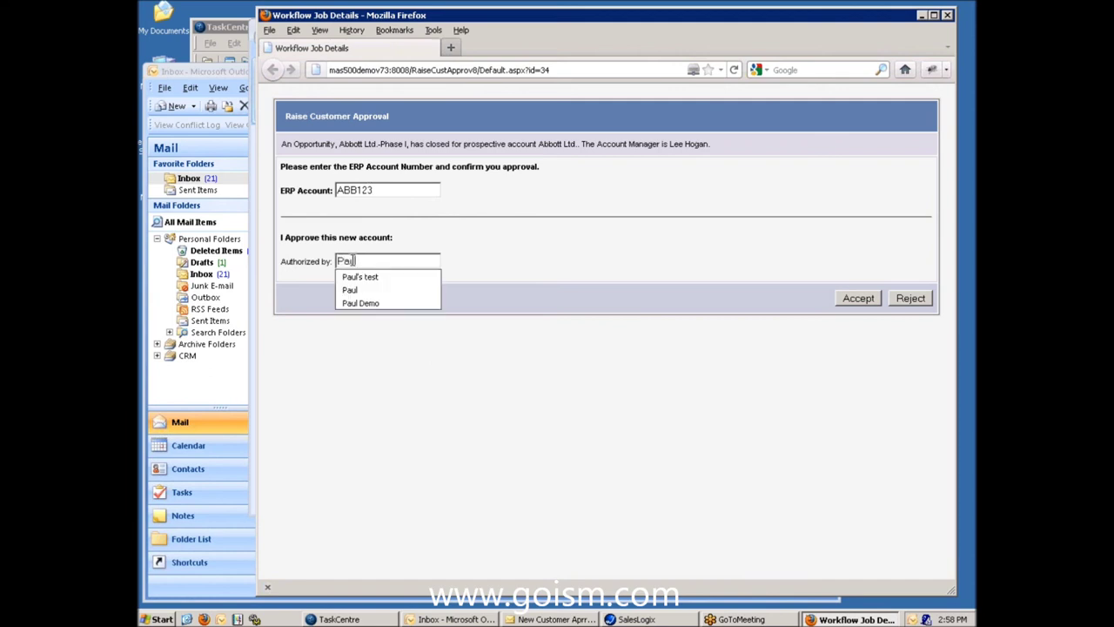
key(Down)
key(Return)
key(Tab)
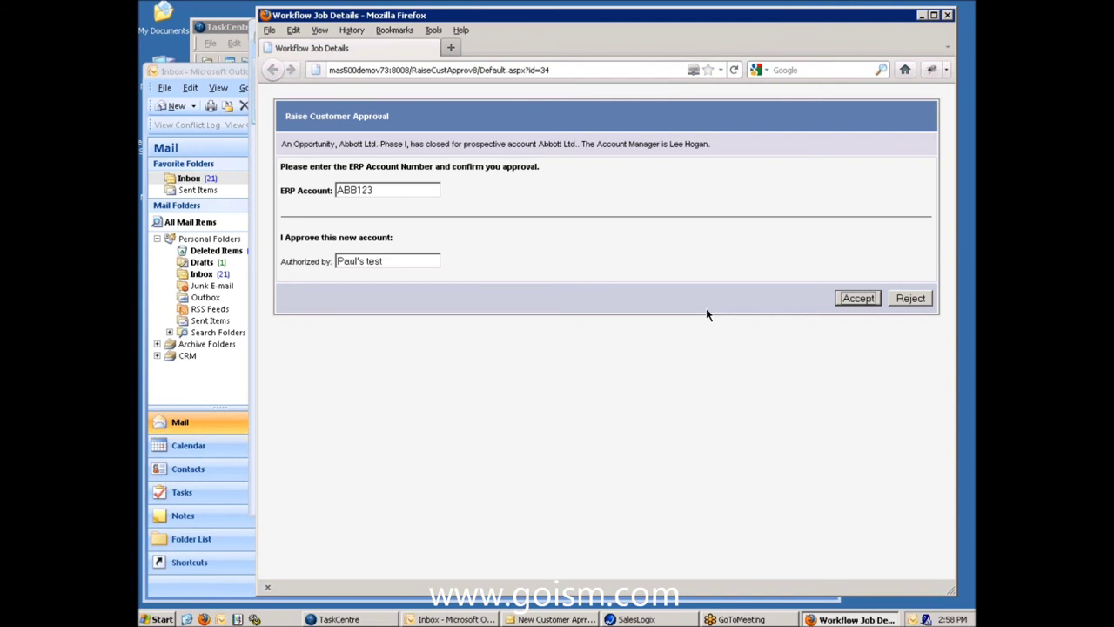
click(860, 298)
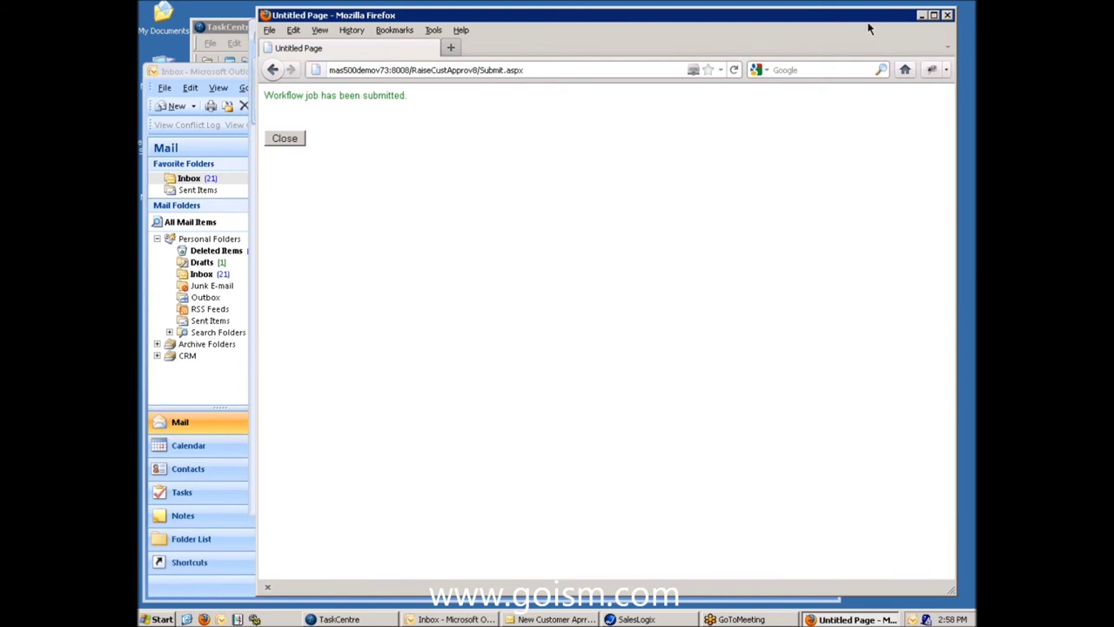
Step: Minimize the web browser, close the approval request message and bring TaskCentre to the front
click(923, 16)
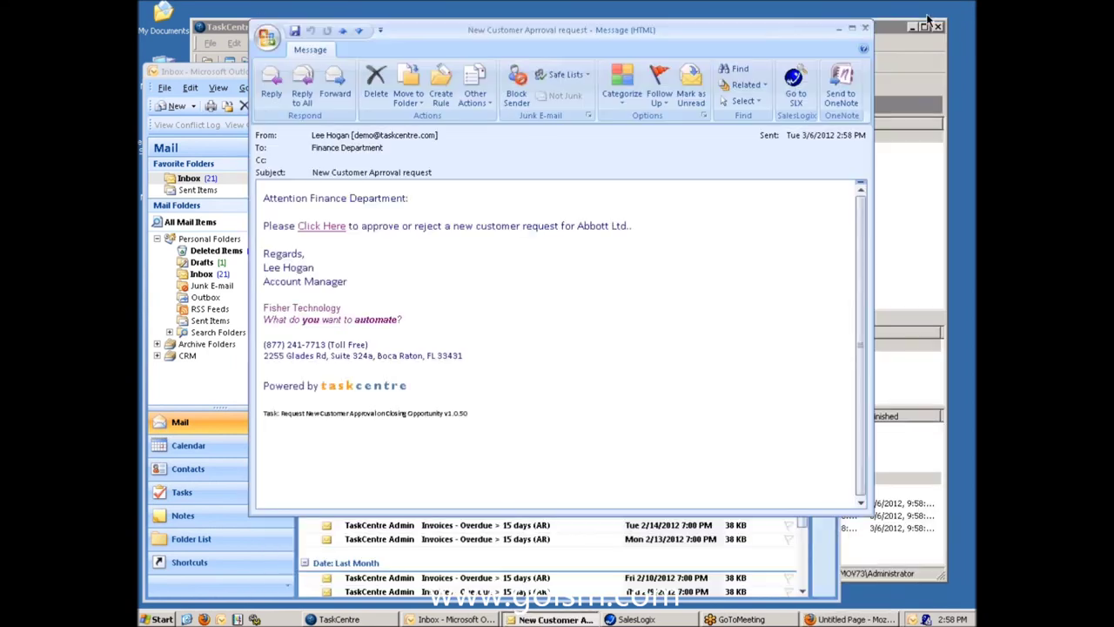
click(865, 29)
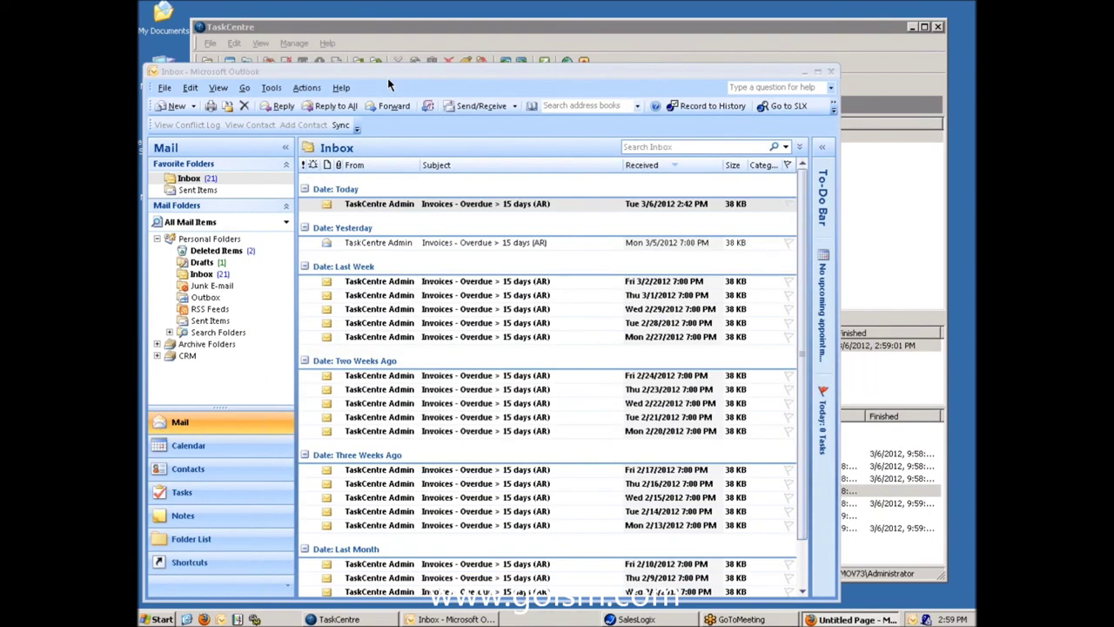
click(849, 32)
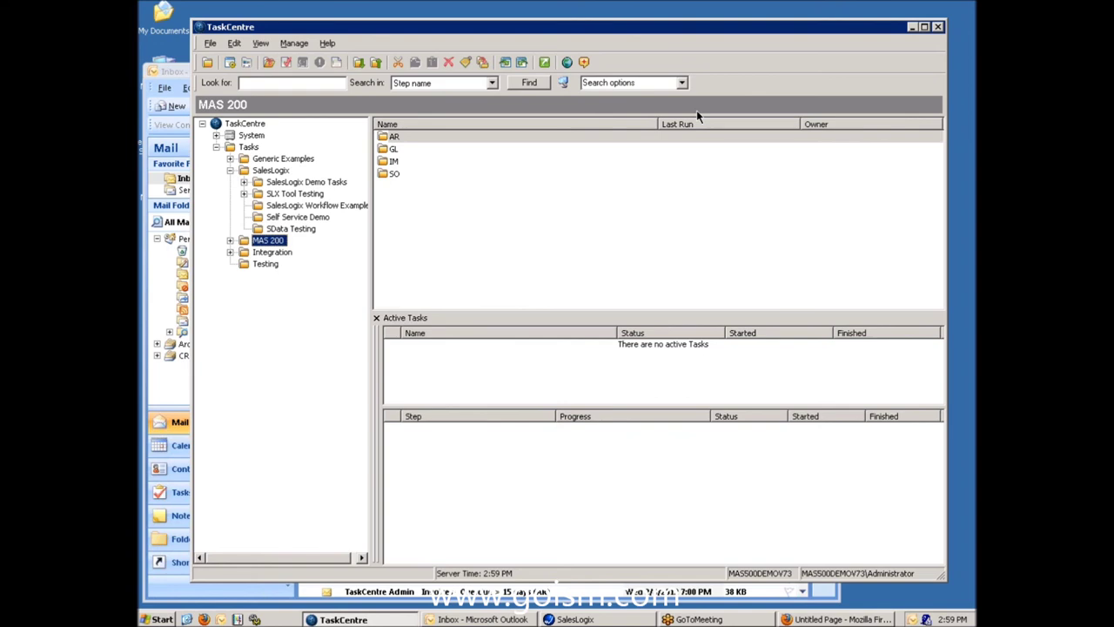
click(913, 28)
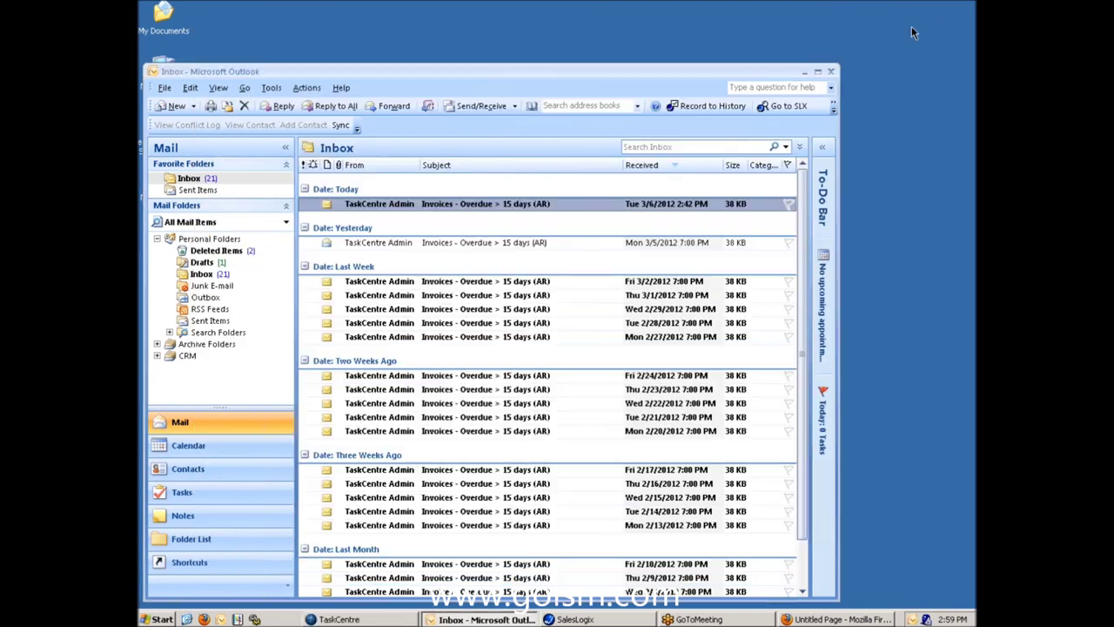
click(344, 619)
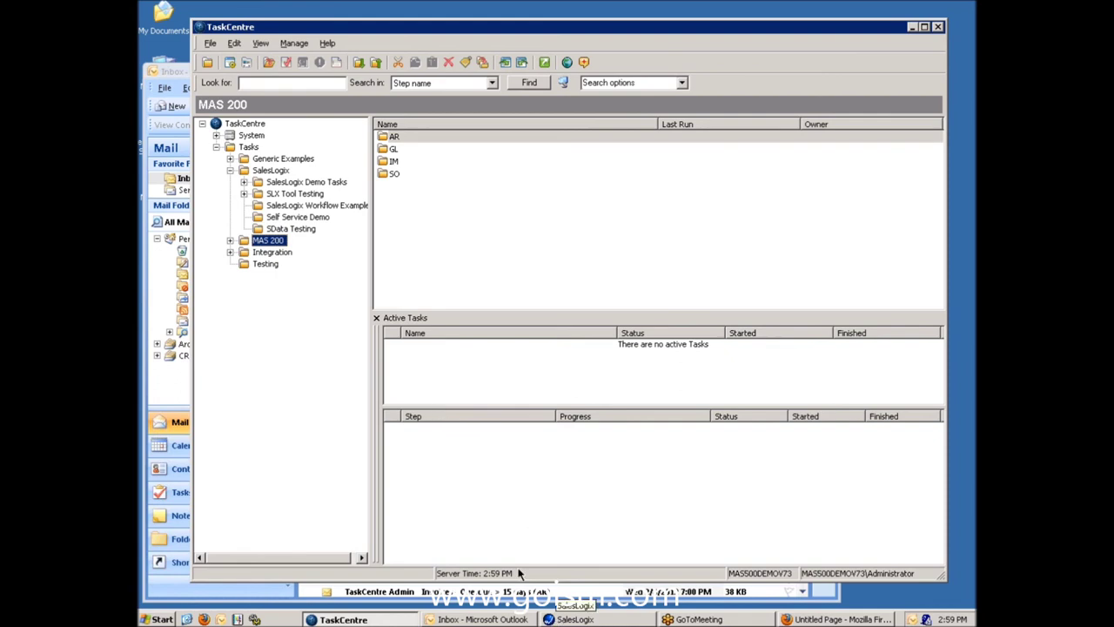
Step: Switch to SalesLogix, check the ERP Account No on the Abbott Ltd. account and minimize SalesLogix
click(578, 619)
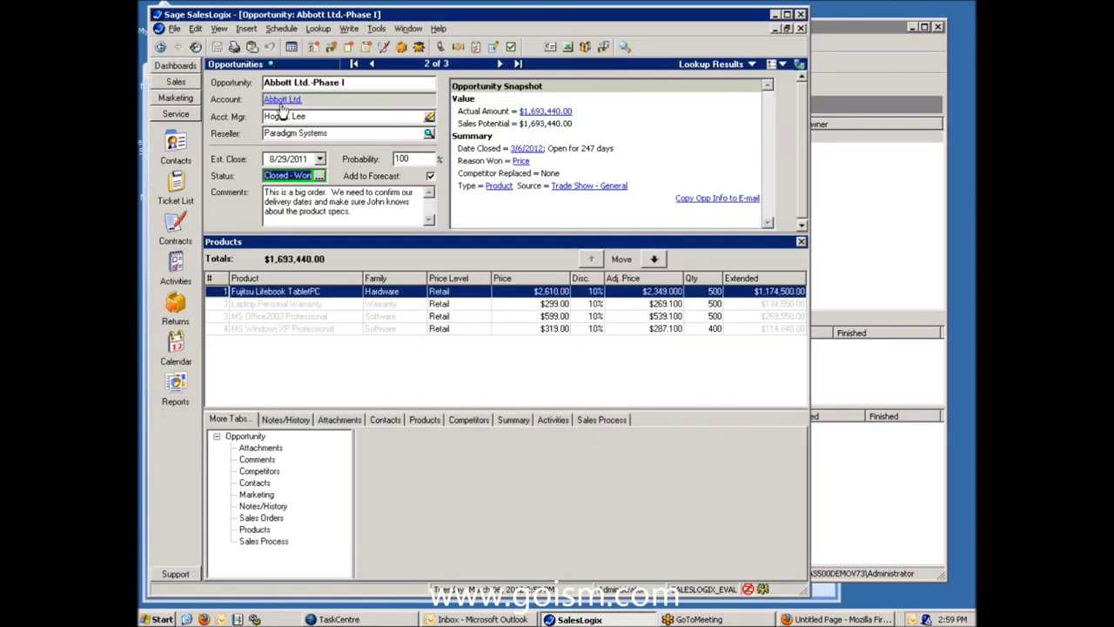
click(278, 100)
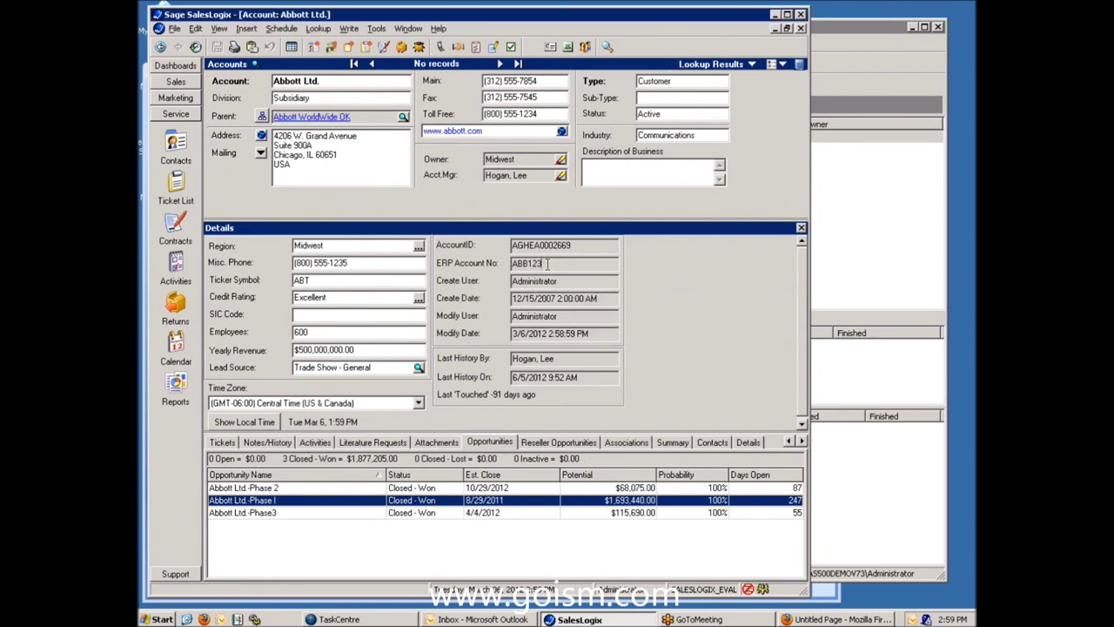
drag(547, 264, 493, 272)
click(776, 15)
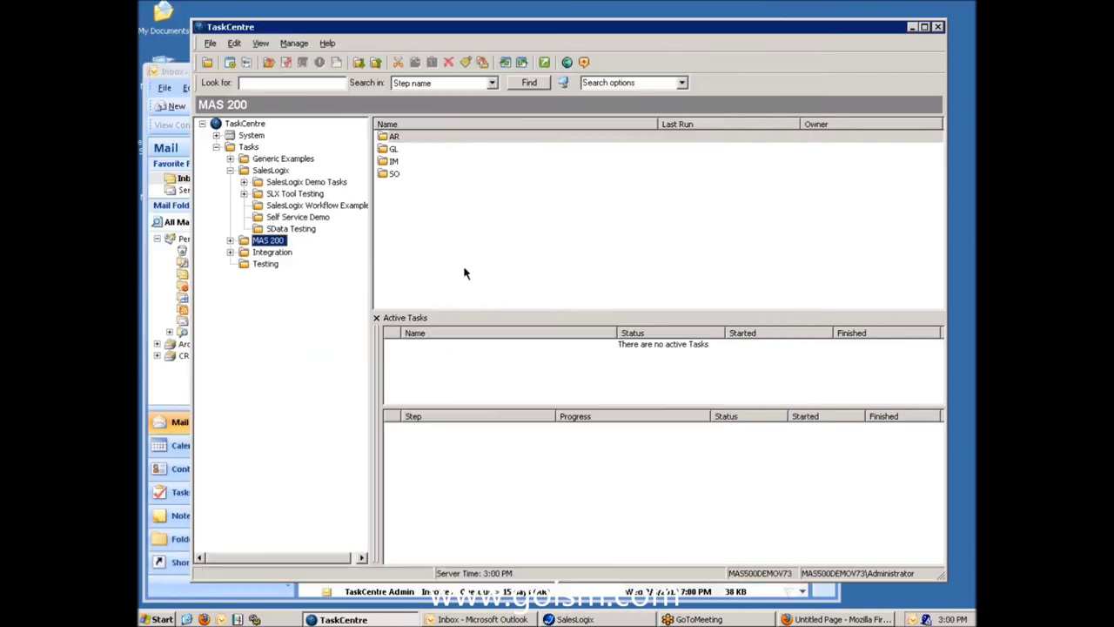
Step: In TaskCentre's SalesLogix Workflow Example folder, open the Request New Customer Approval on Closing Opportunity task
click(245, 182)
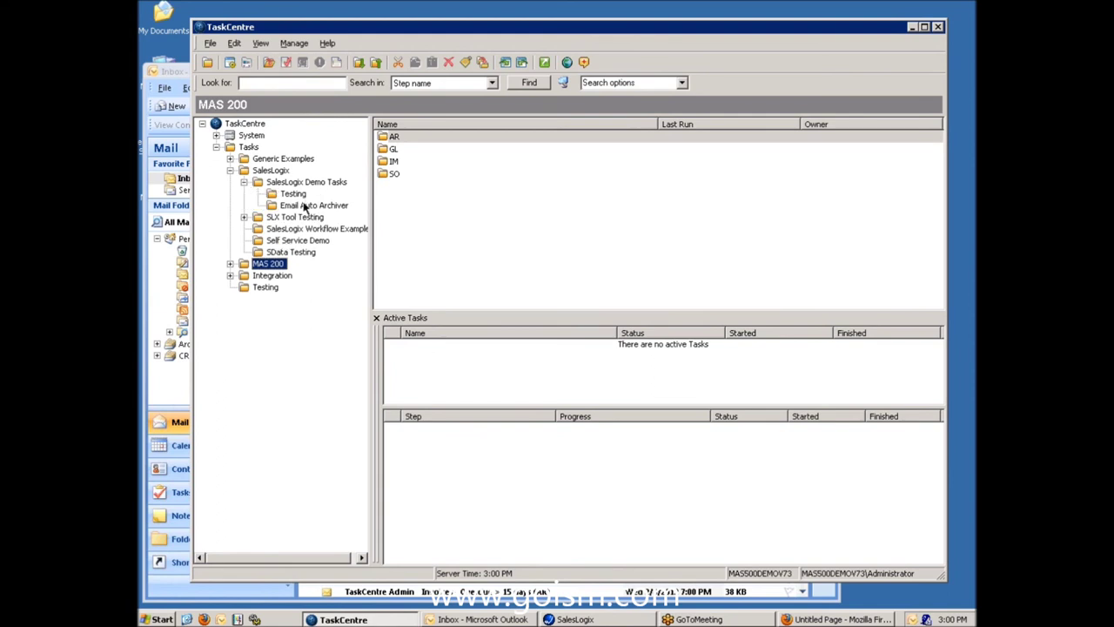
click(245, 182)
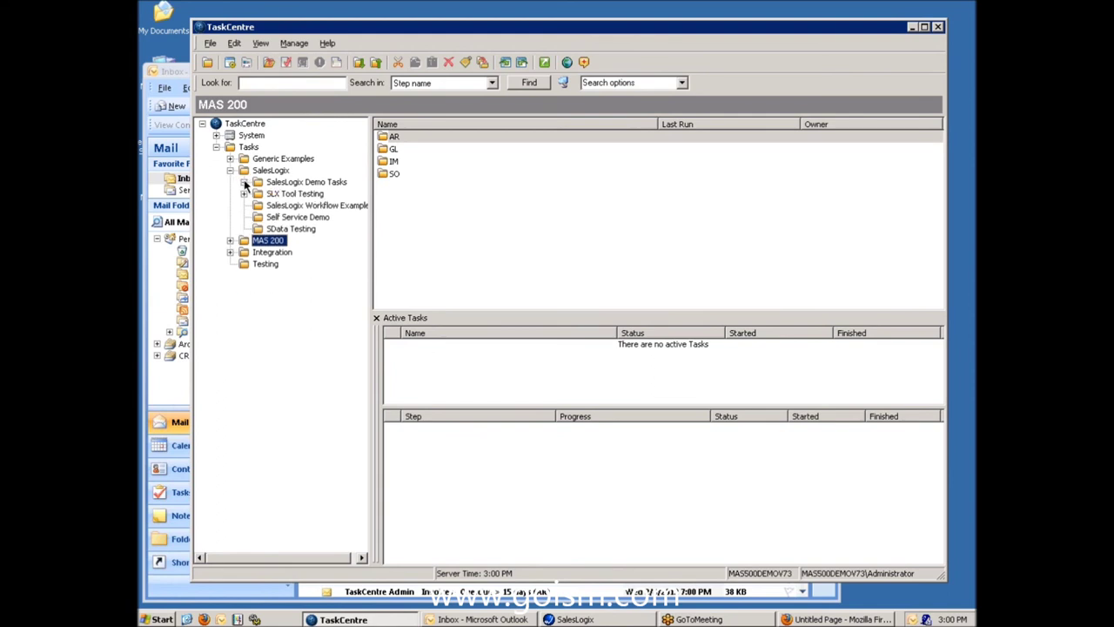
click(280, 219)
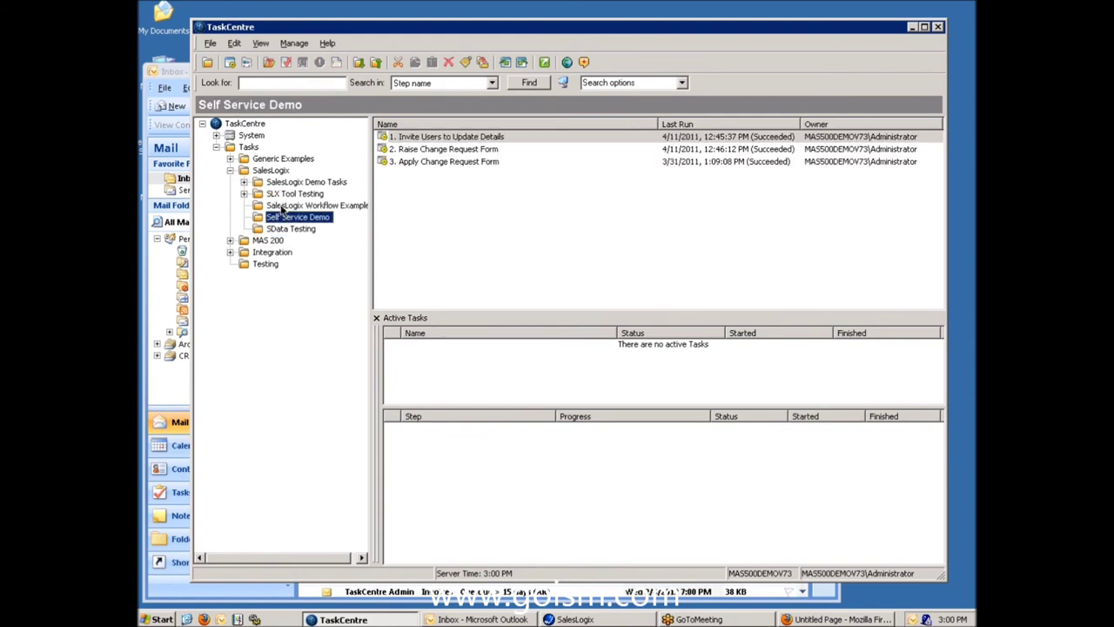
click(284, 206)
click(410, 152)
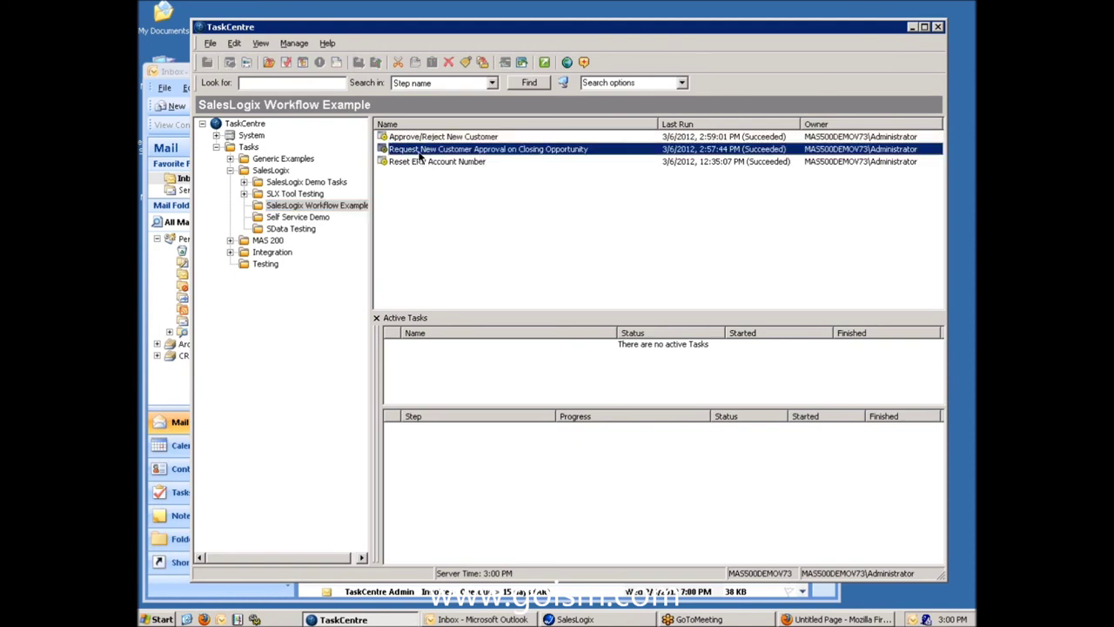
double_click(419, 153)
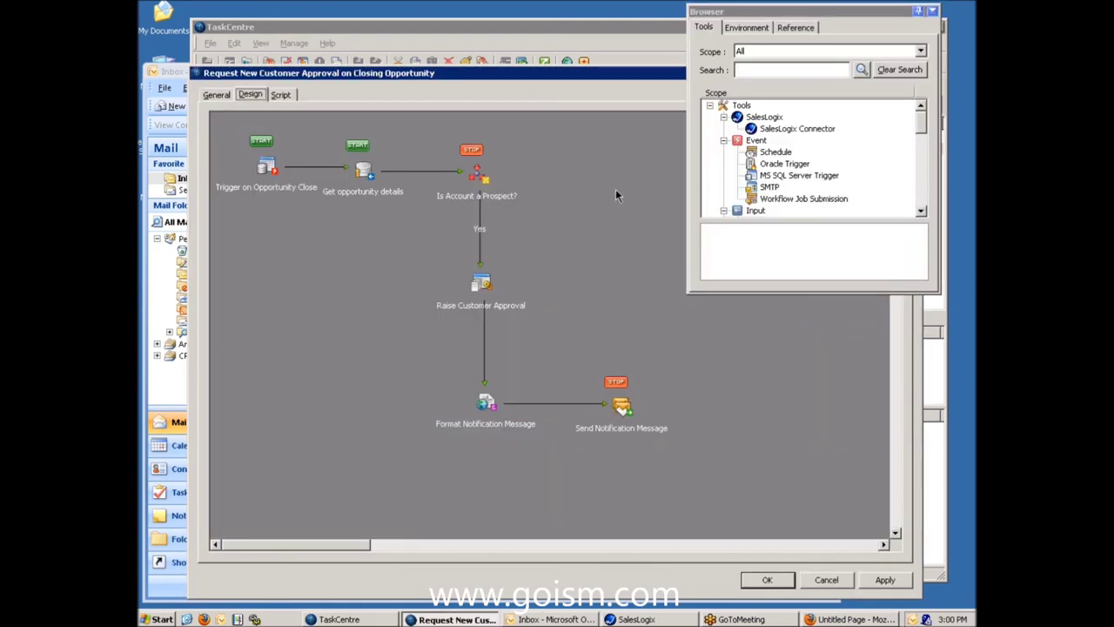
Step: Collapse the tool Browser and review the server connection and trigger configuration of the Trigger on Opportunity Close step
click(934, 13)
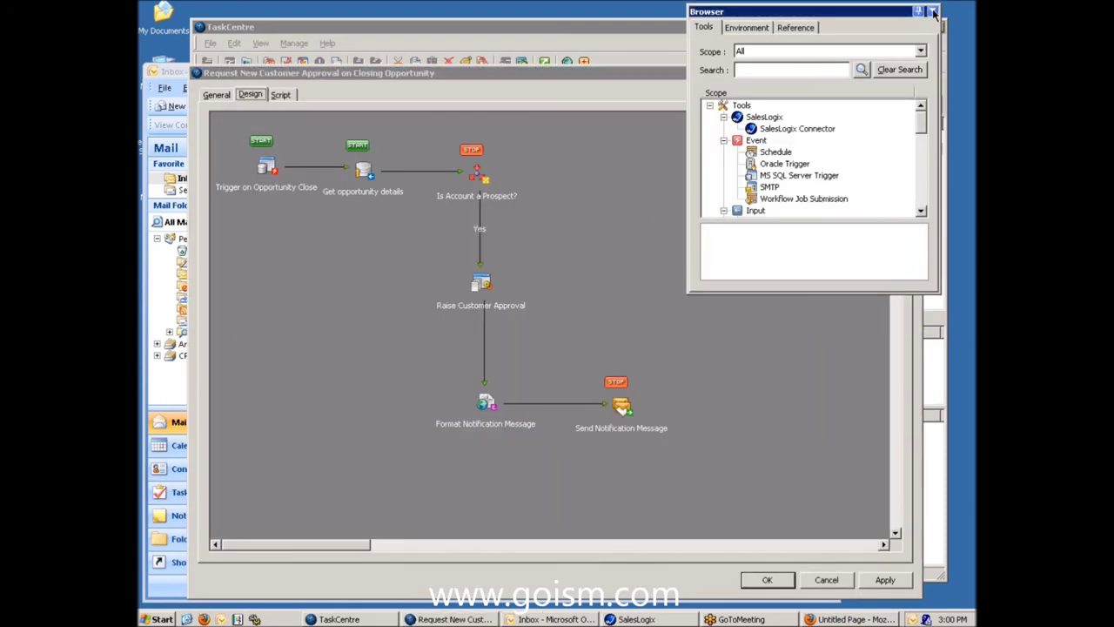
click(934, 12)
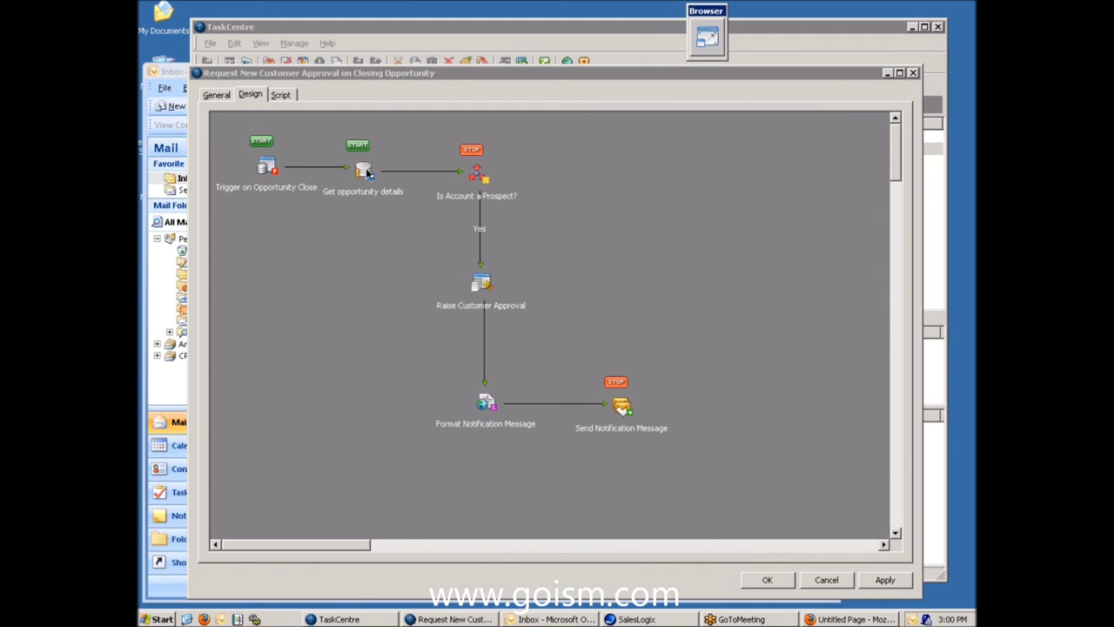
double_click(270, 171)
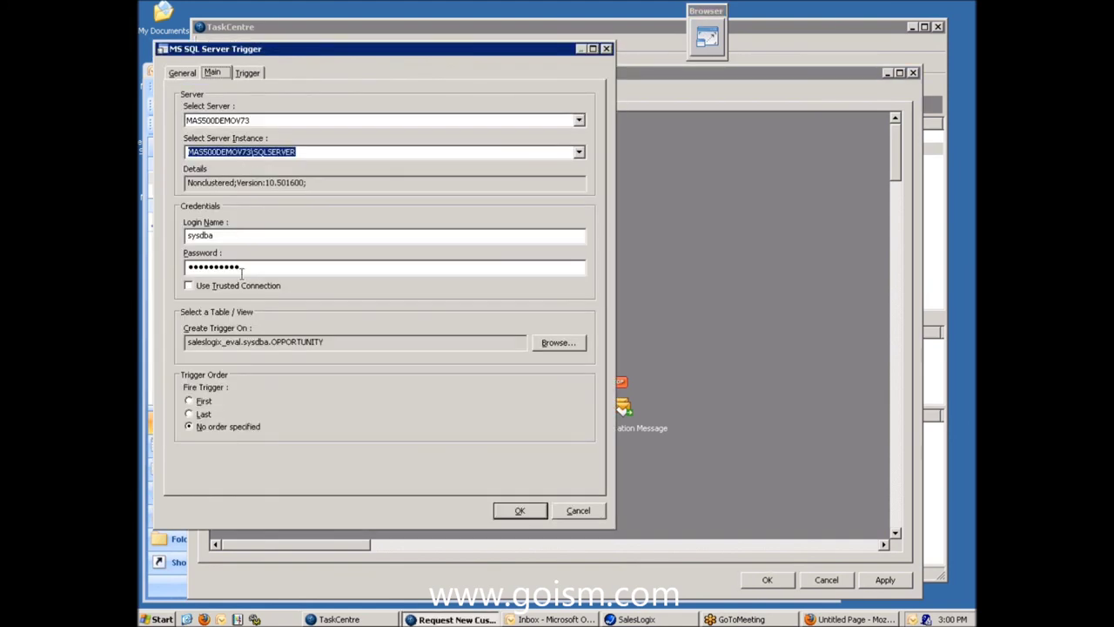
click(248, 74)
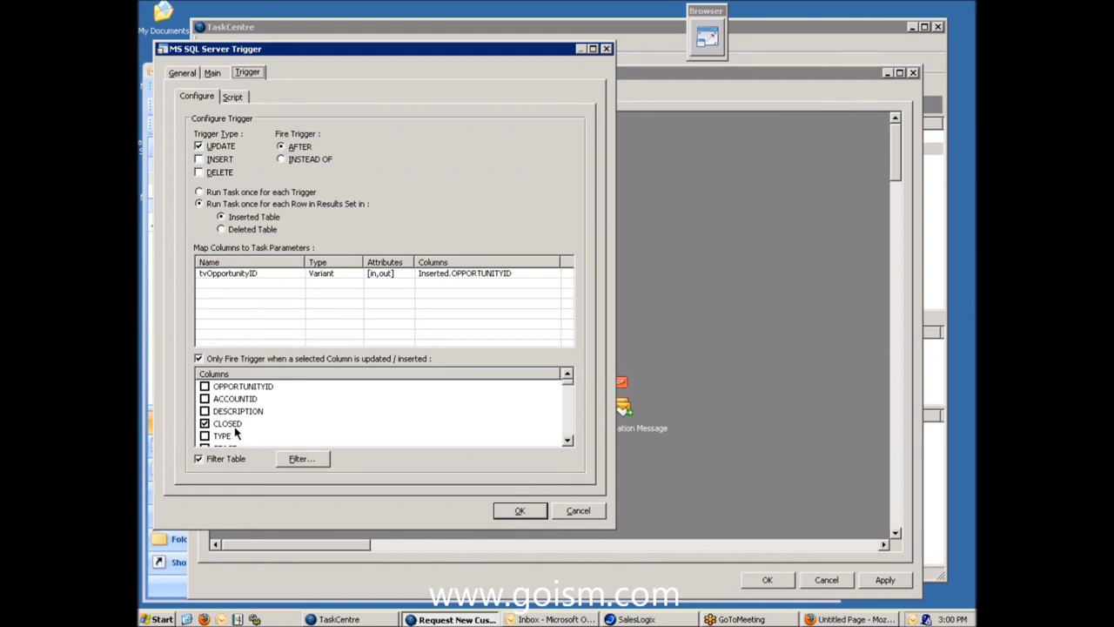
click(518, 512)
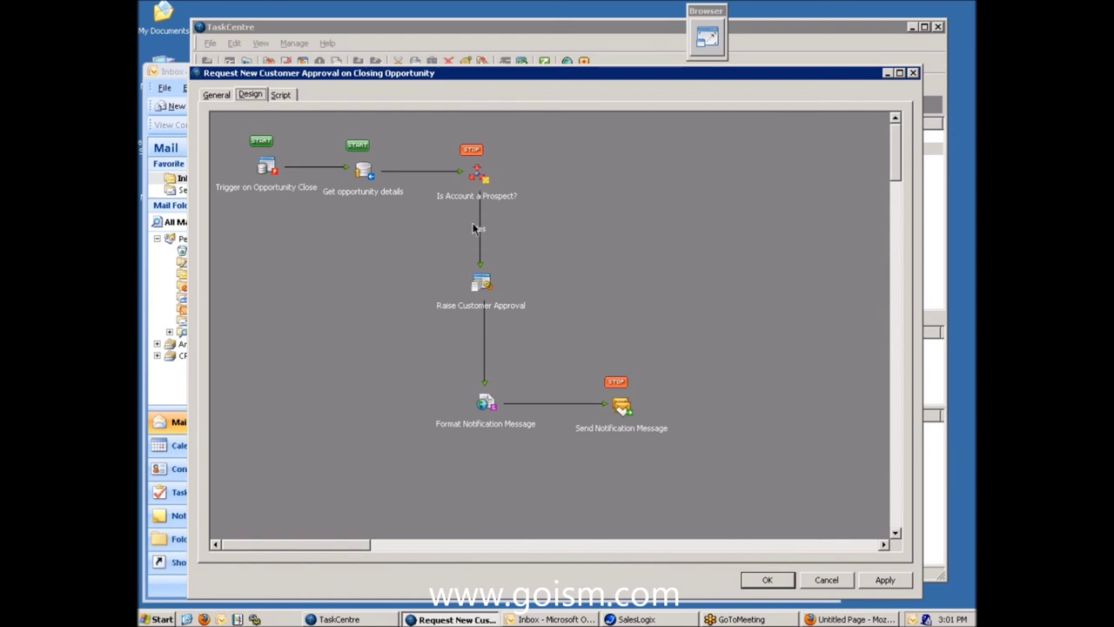
Step: Inspect the ERP Account and Authorized by fields on the Raise Customer Approval form, and close it without changes
double_click(484, 286)
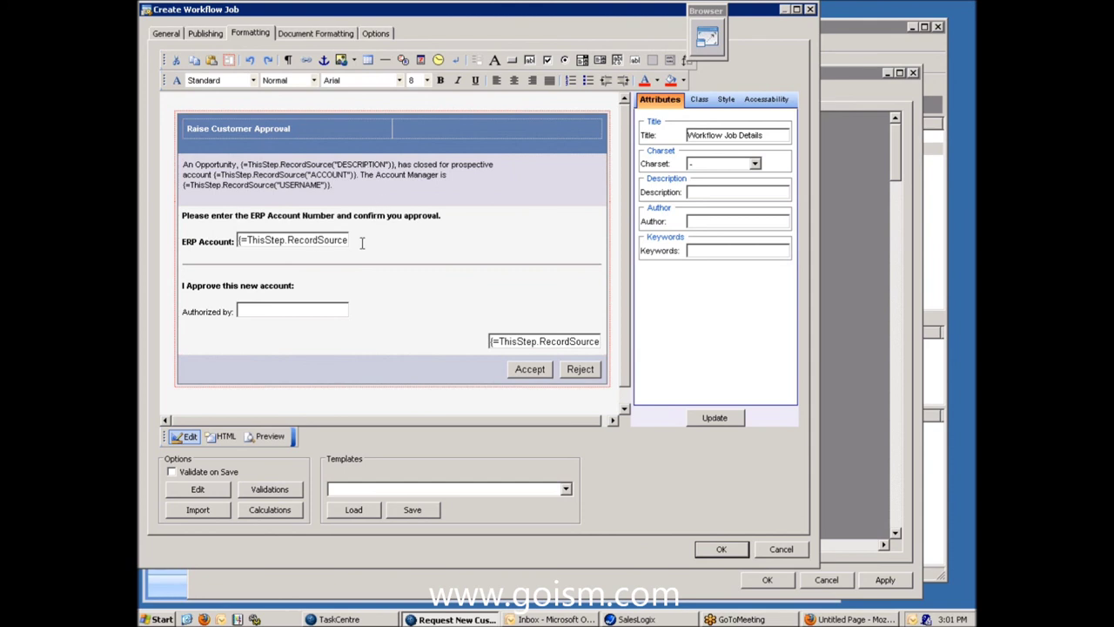
click(295, 239)
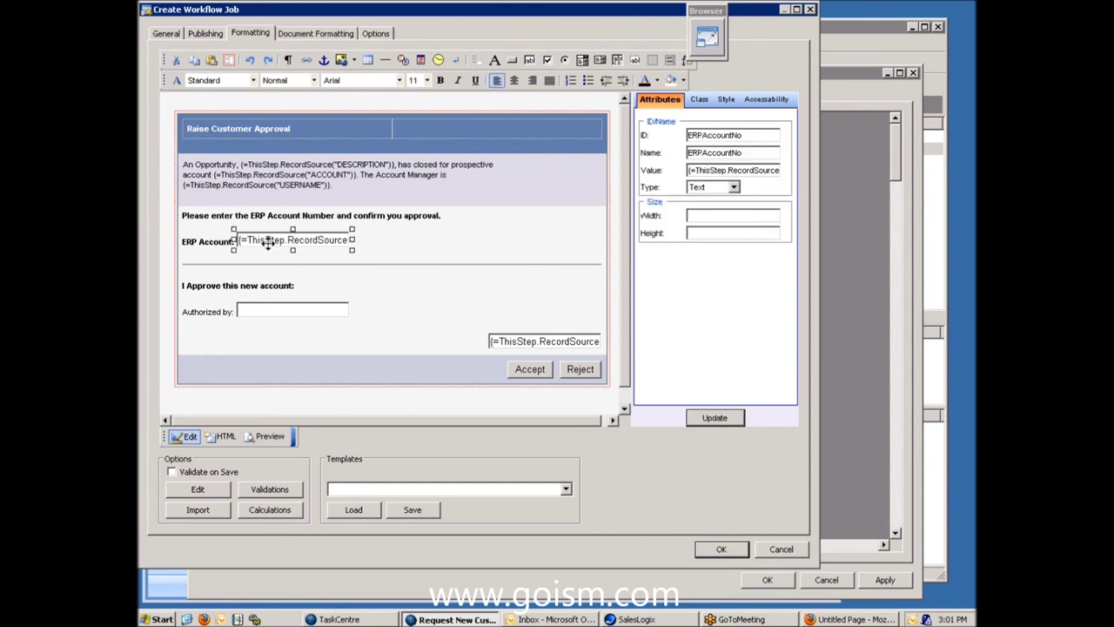
click(259, 311)
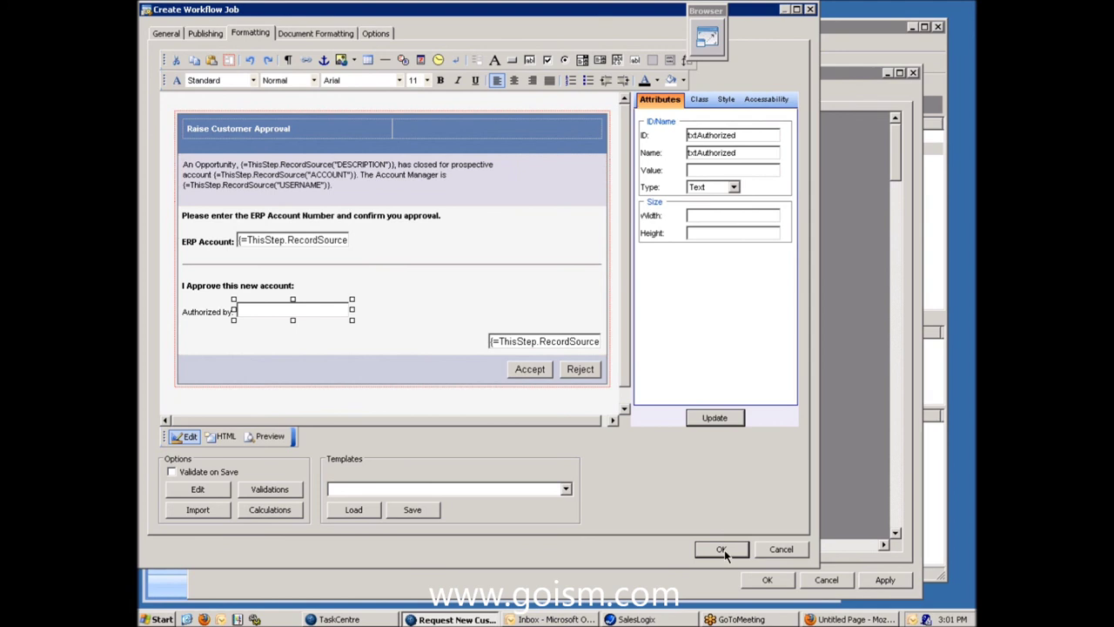
click(780, 552)
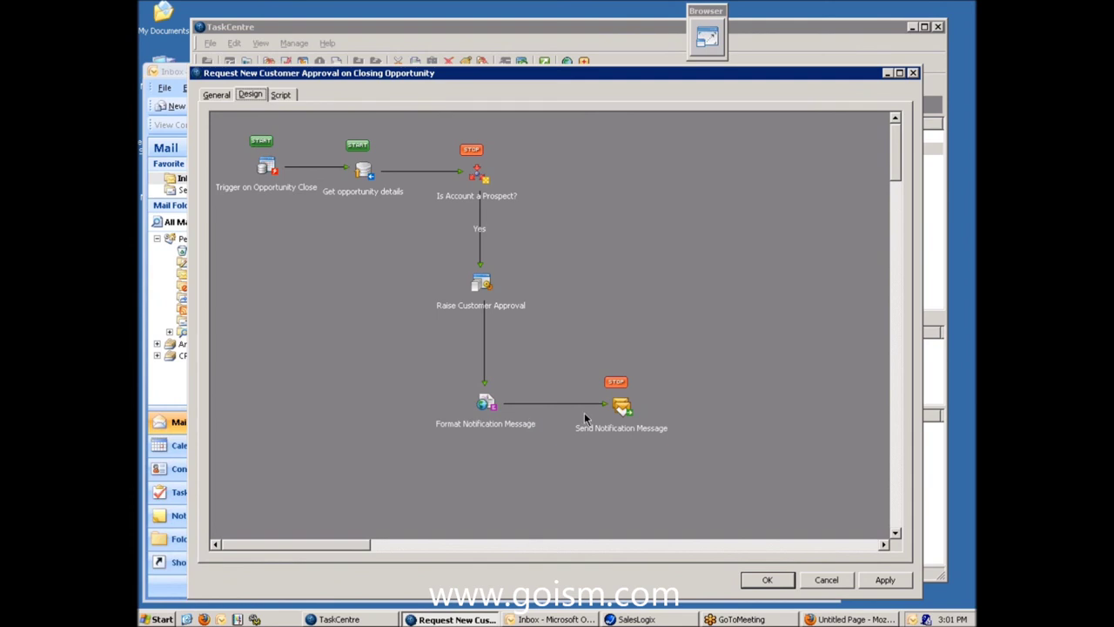
Step: Close the approval request task without saving and open the Approve/Reject New Customer task with its tool Browser collapsed
click(827, 580)
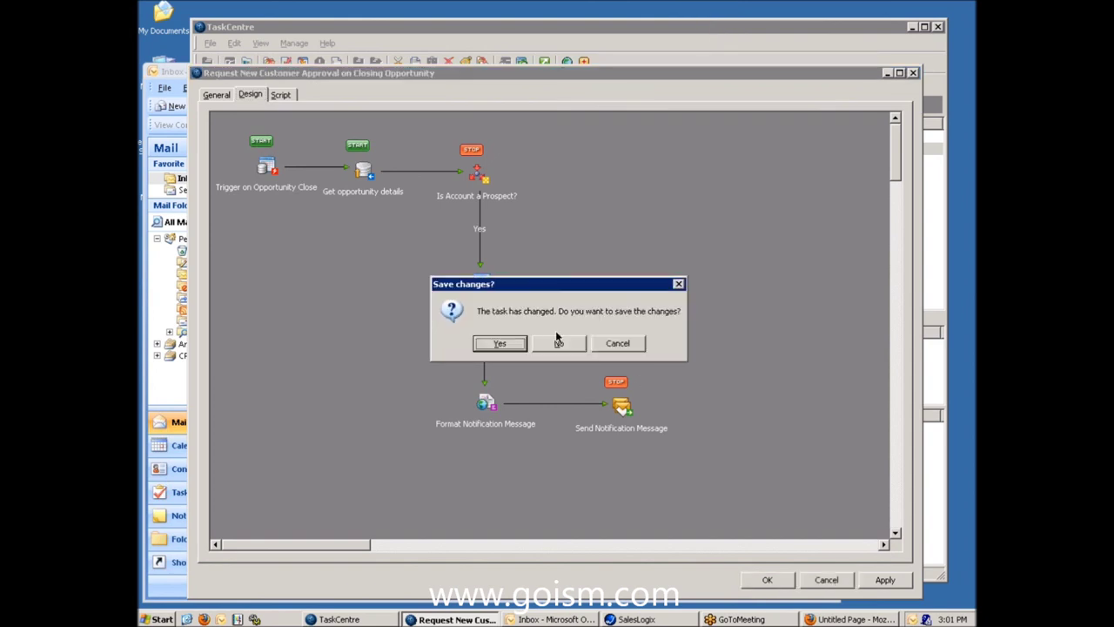
click(558, 342)
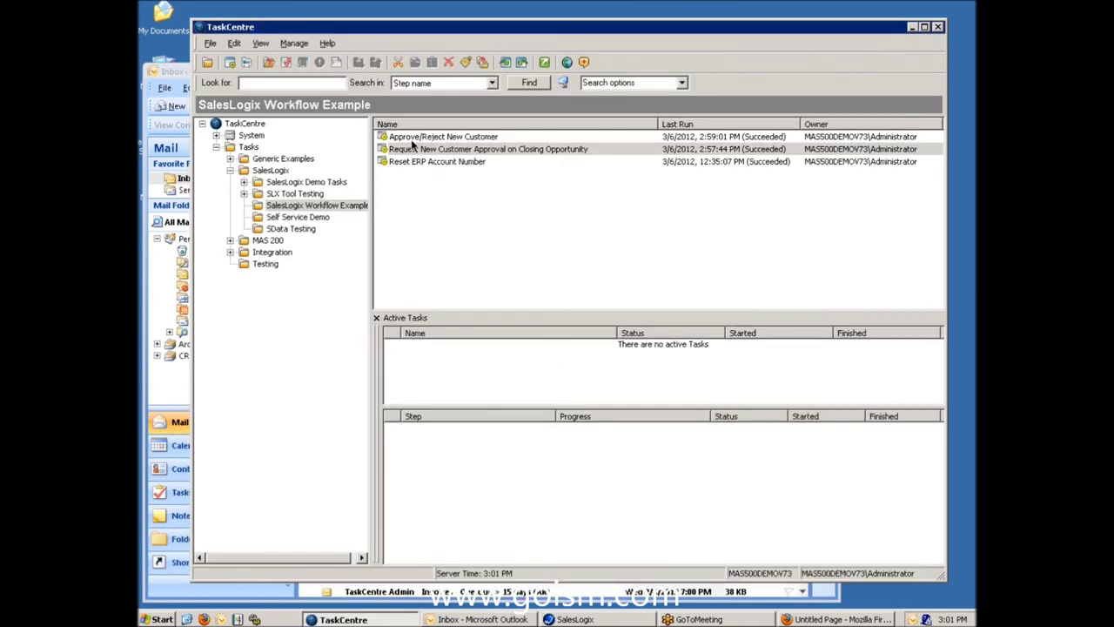
click(409, 139)
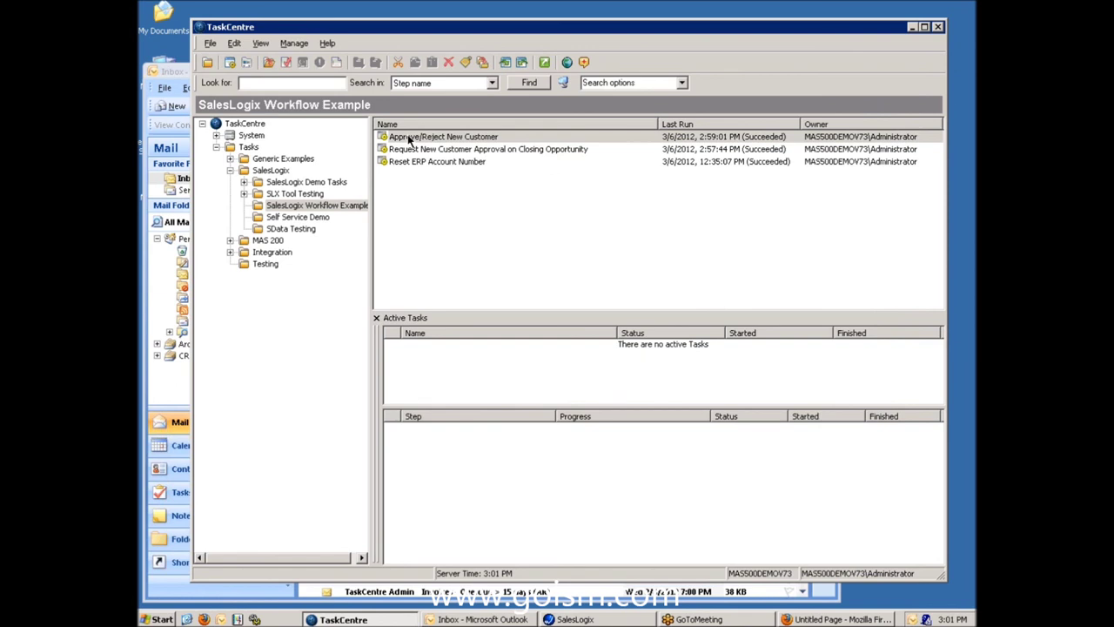
double_click(407, 137)
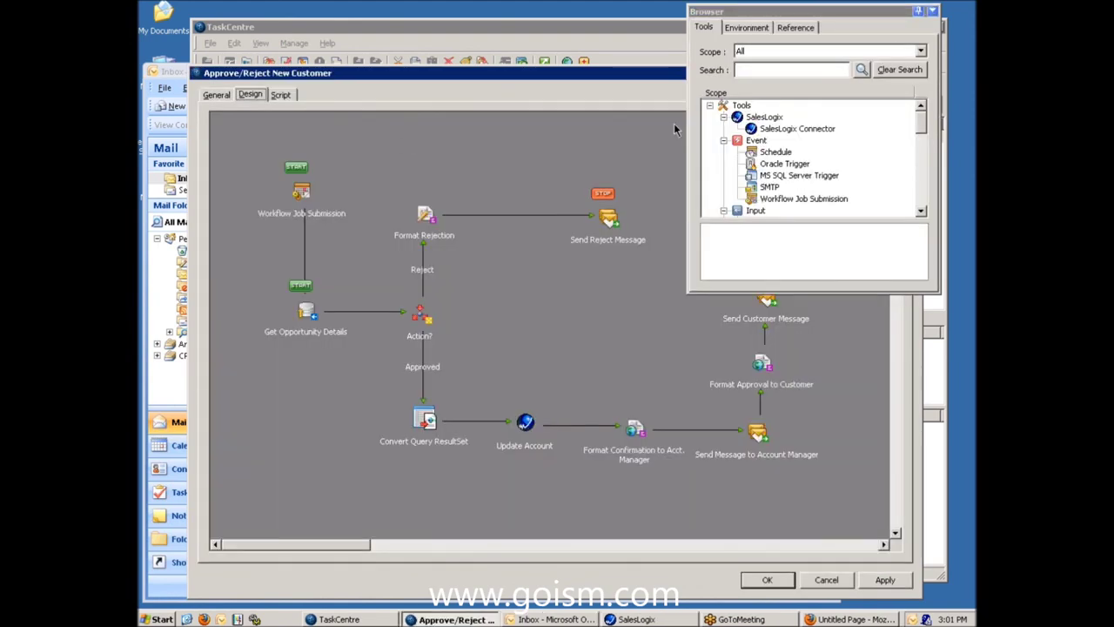
click(933, 11)
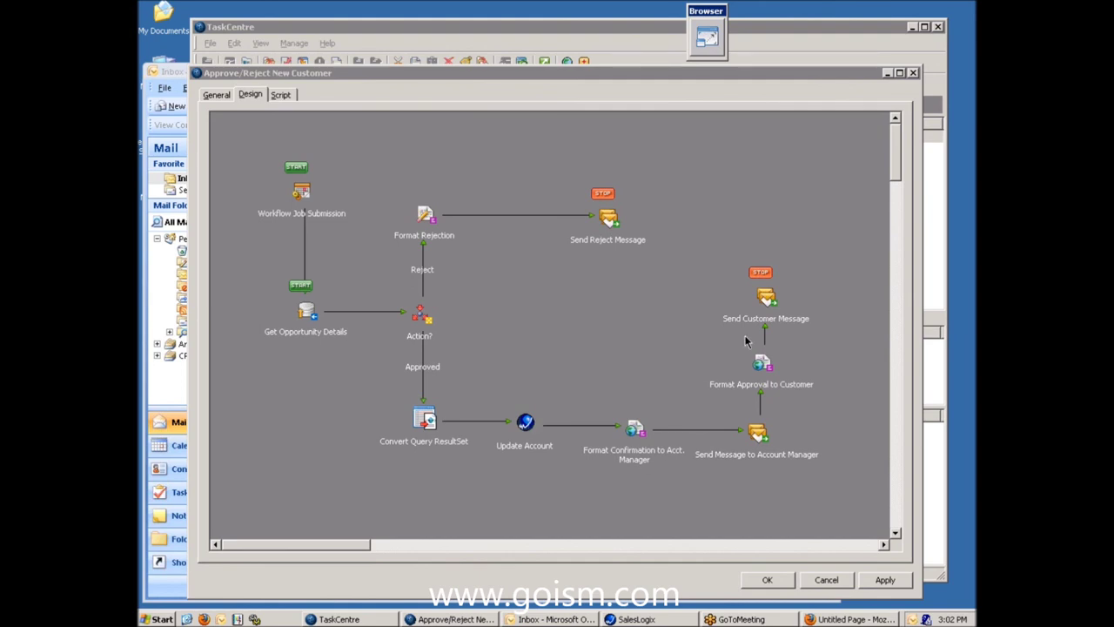
Step: Switch to Outlook, retrieve the new e-mails and open the Customer Approval message
click(557, 619)
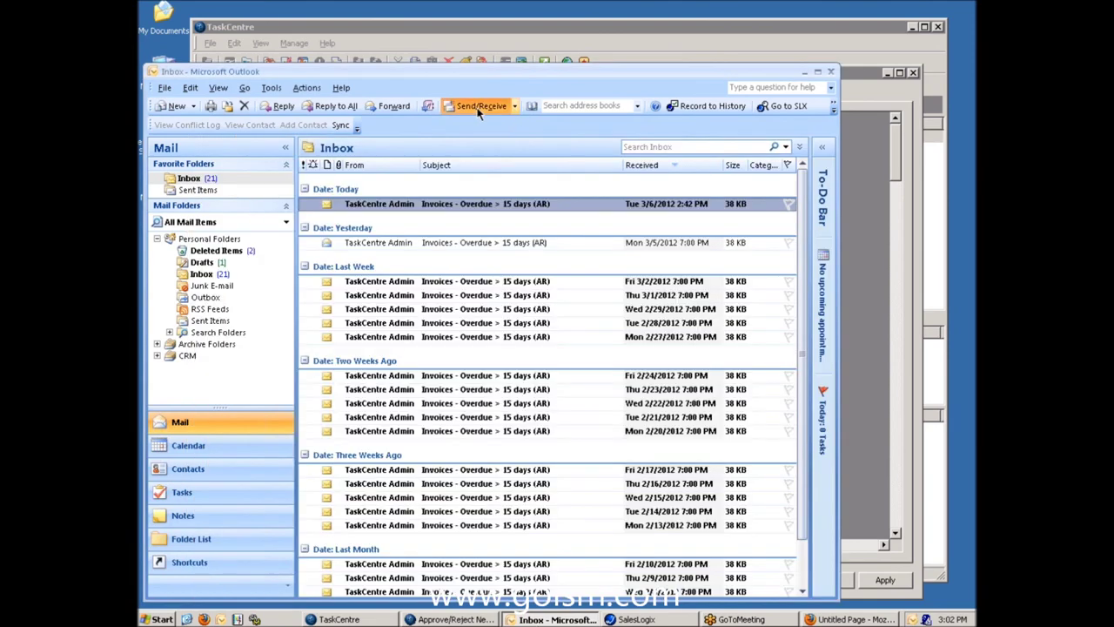
click(474, 105)
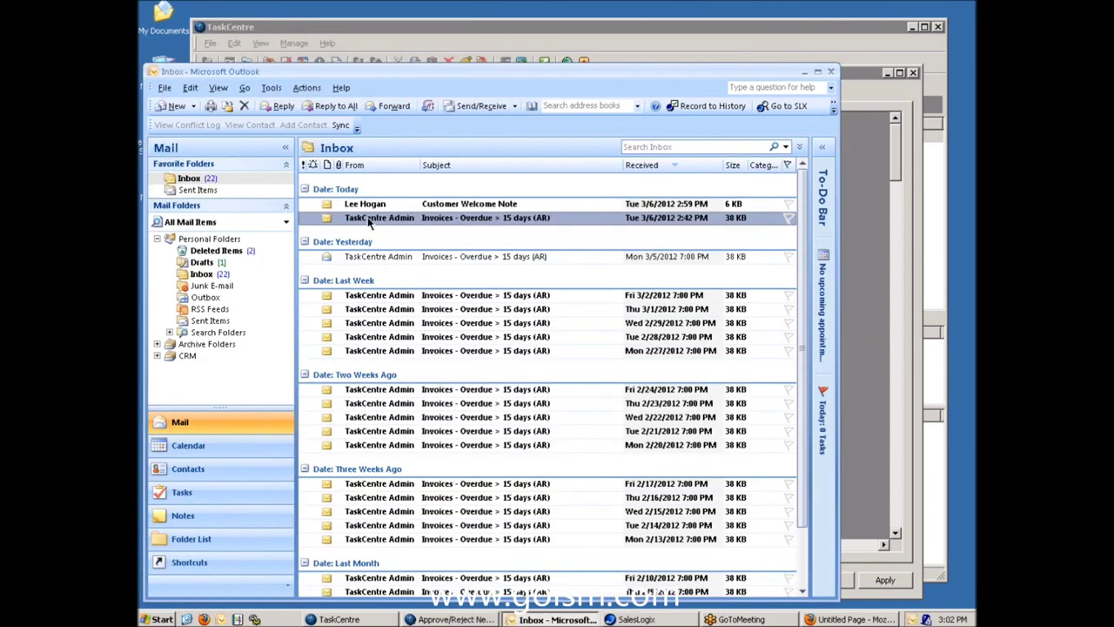
click(478, 107)
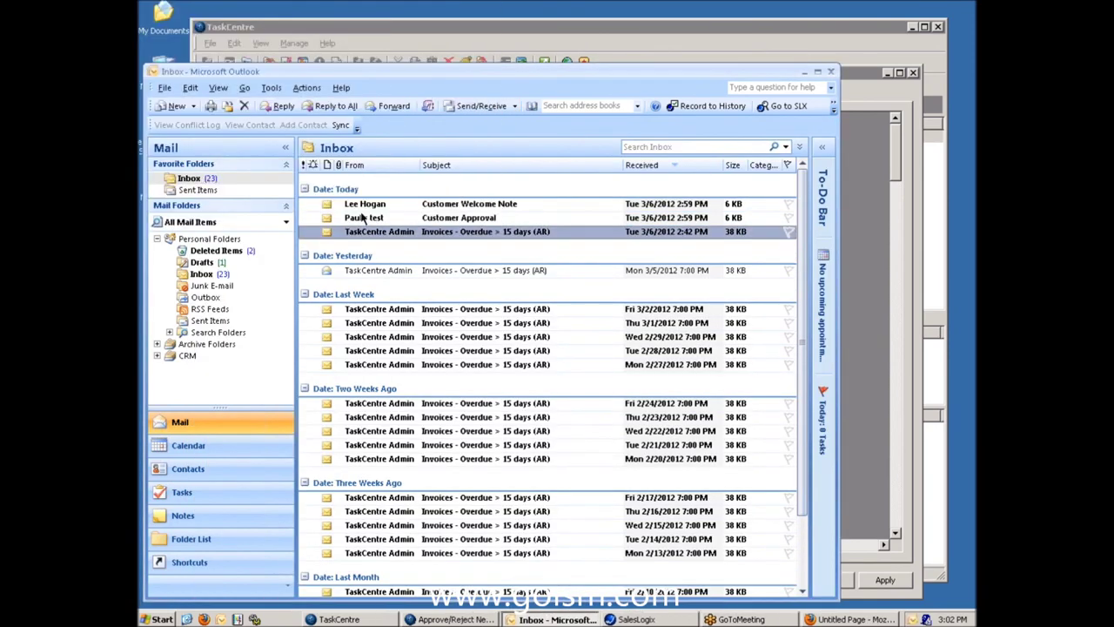
double_click(348, 218)
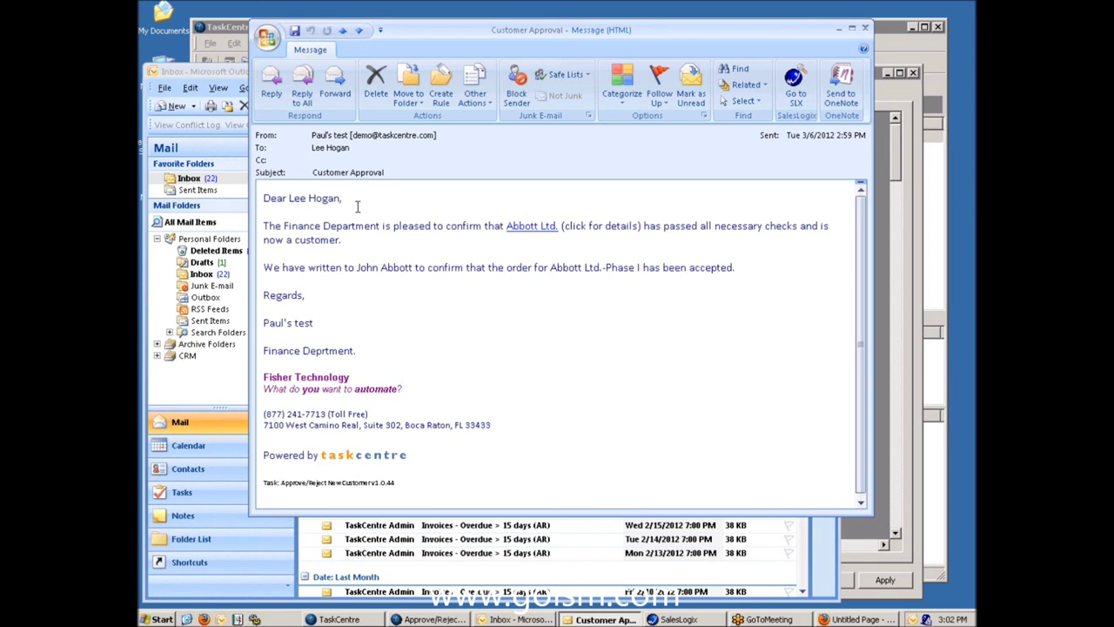
Step: Follow the Abbott Ltd. link in the message, view the account in SalesLogix and minimize SalesLogix
click(527, 228)
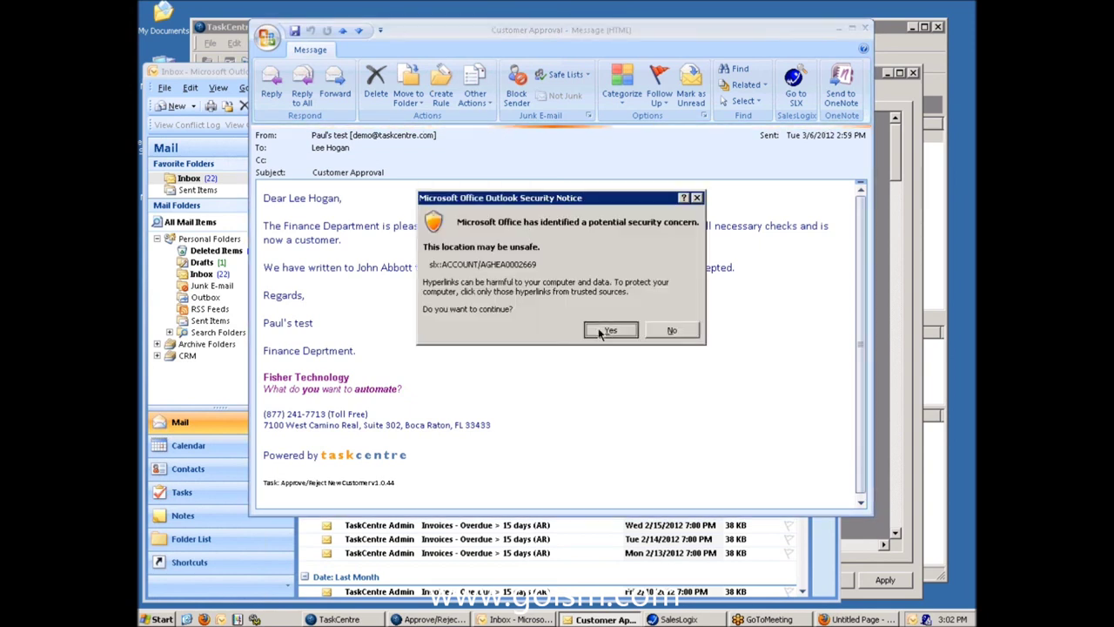
click(666, 331)
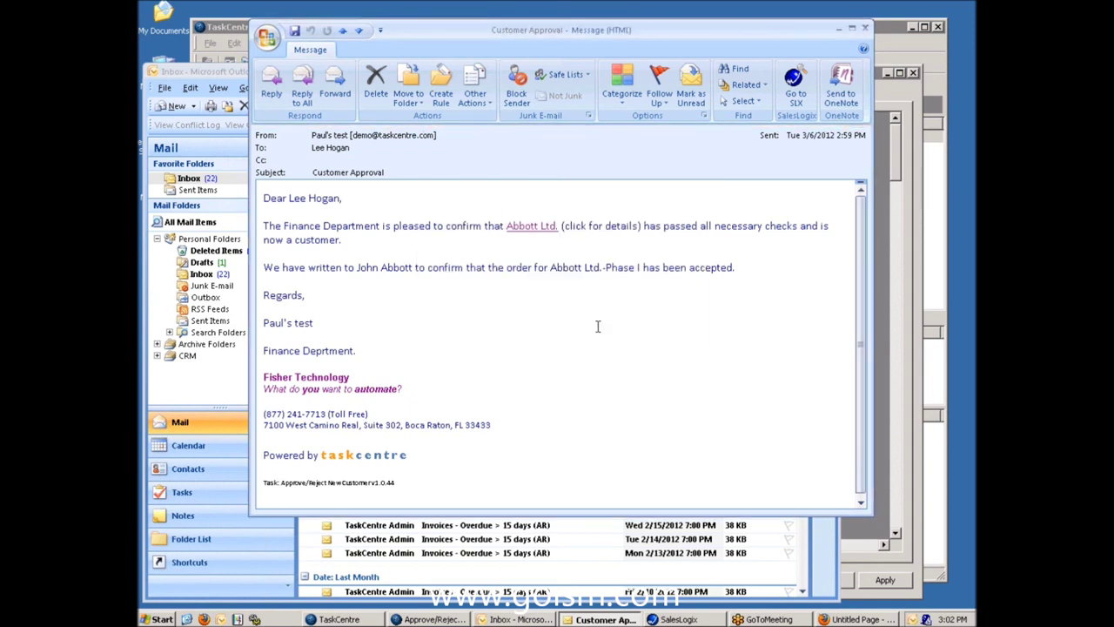
click(219, 26)
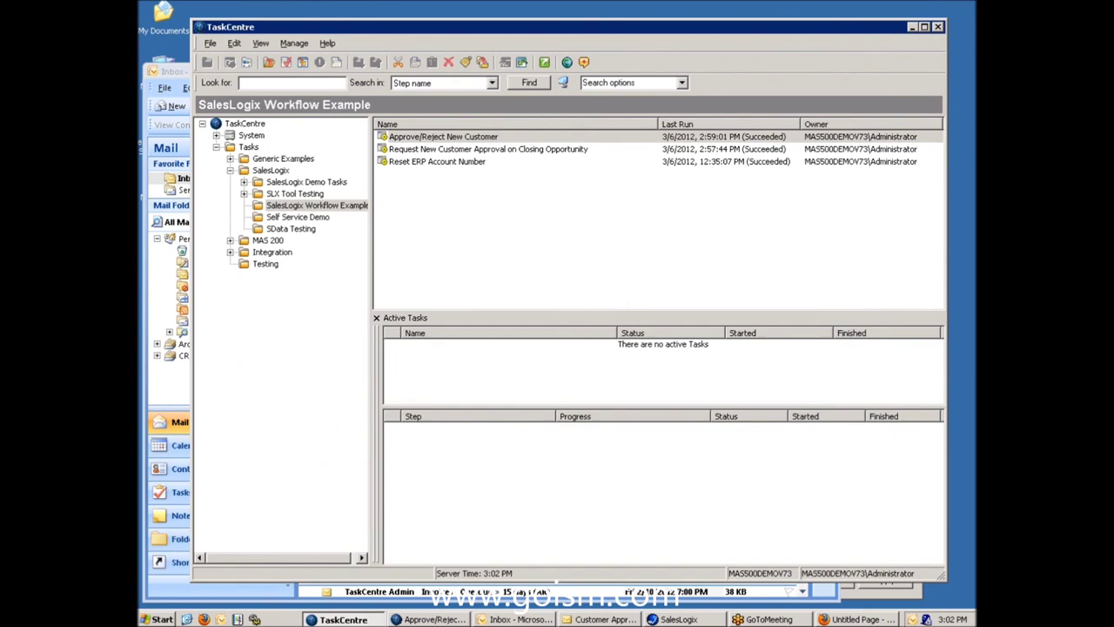
key(Return)
click(679, 619)
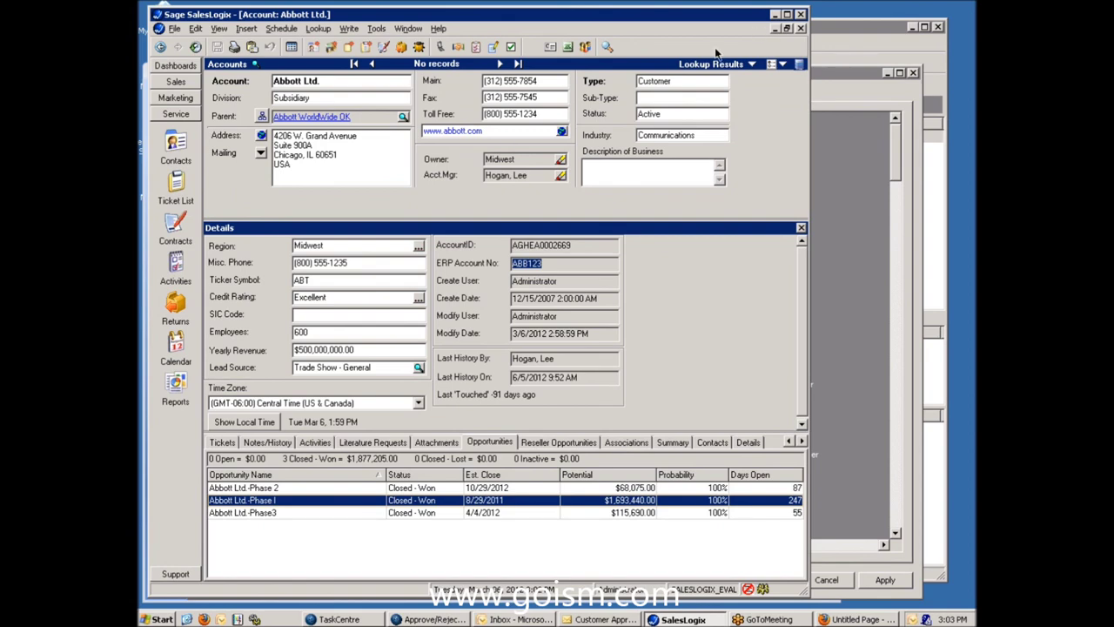
click(774, 15)
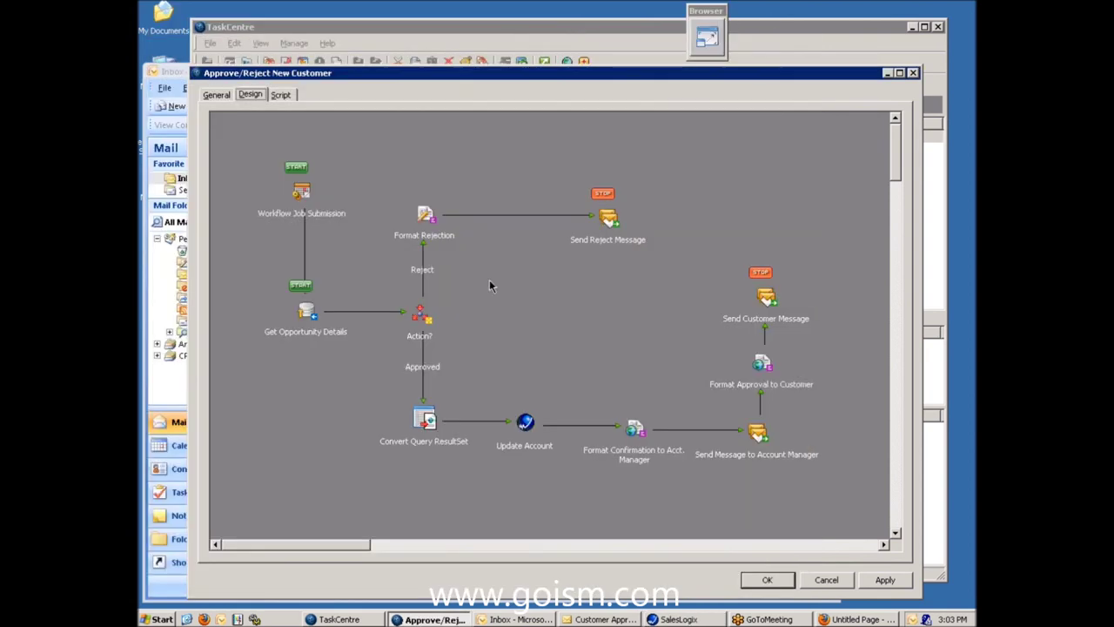
Step: Close the Customer Approval message, and read and close the Customer Welcome Note message in the Outlook inbox
click(597, 620)
key(Escape)
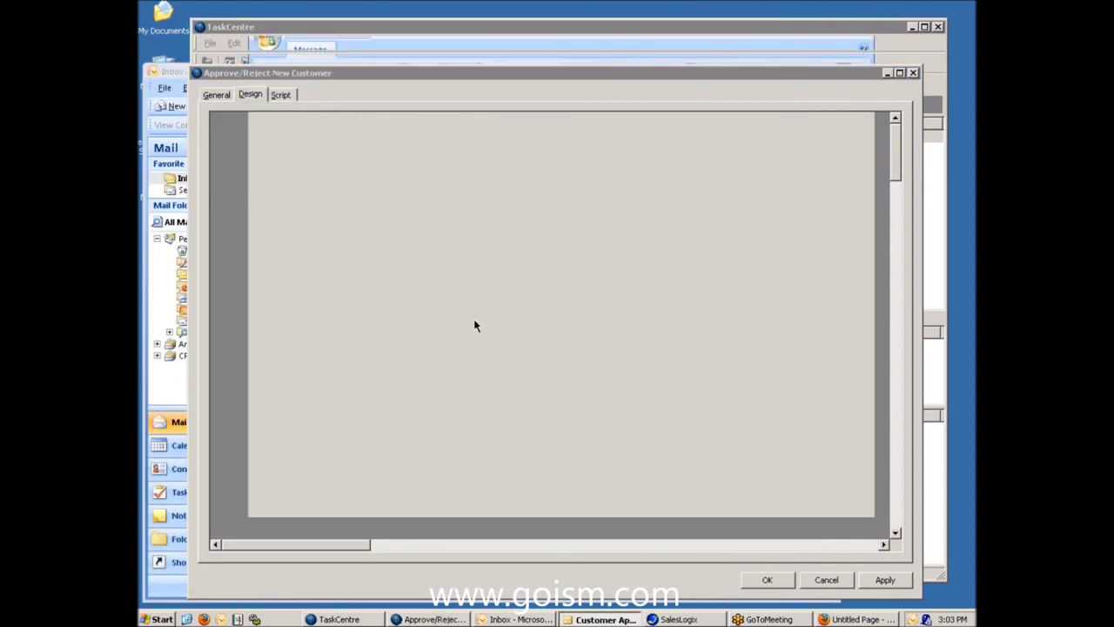
click(532, 621)
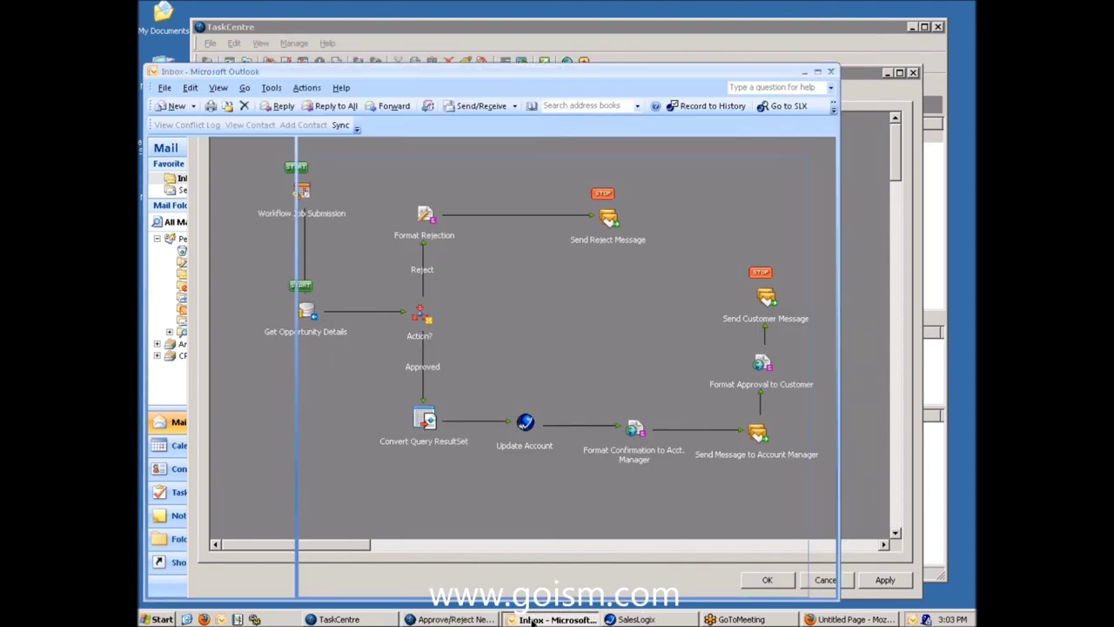
double_click(377, 201)
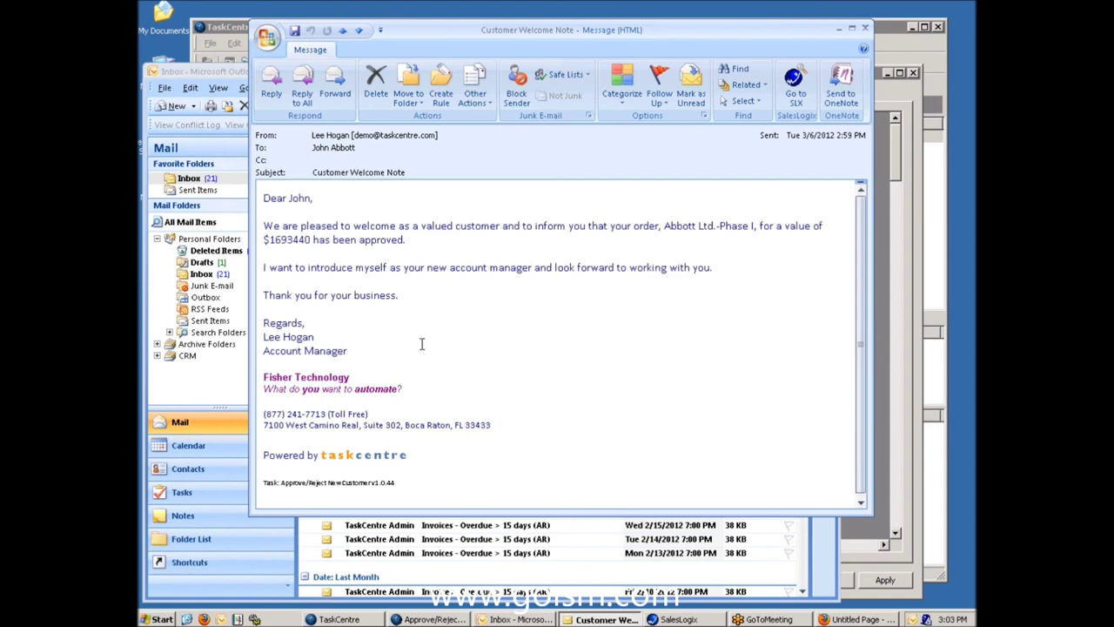
key(Escape)
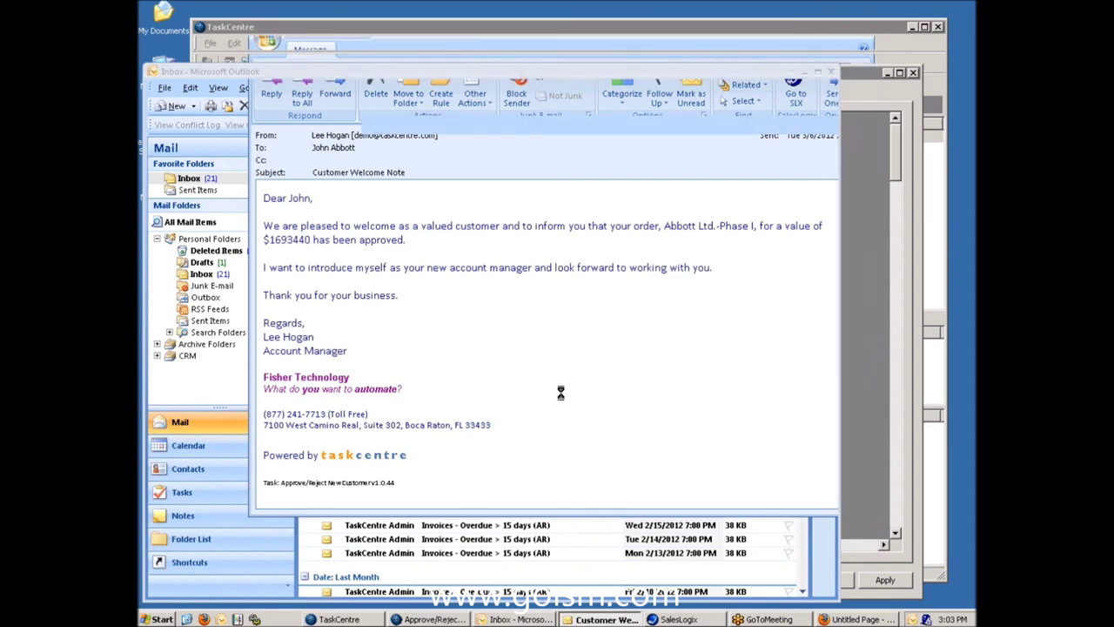
Step: Return to the Approve/Reject New Customer task and review the message template of the Format Approval to Customer step
key(alt+Tab)
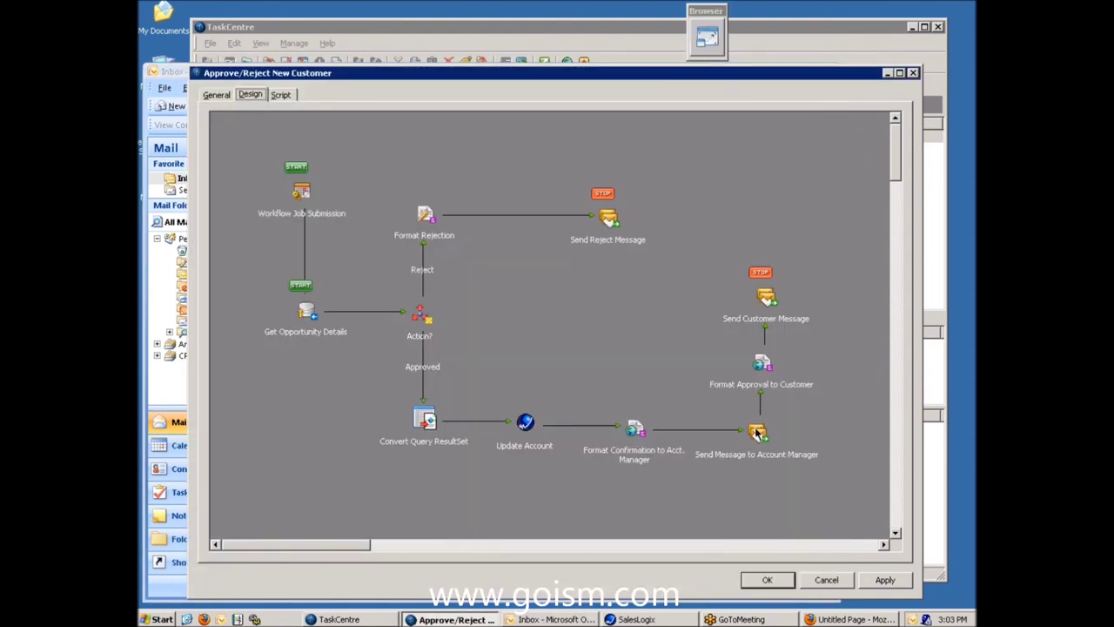
double_click(639, 430)
double_click(759, 366)
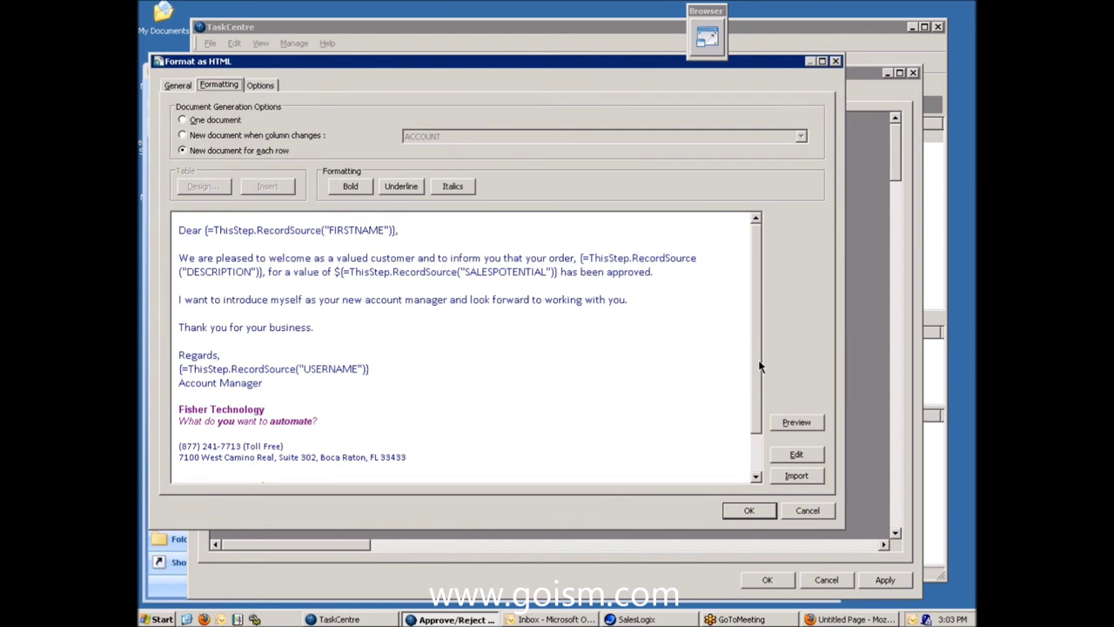
key(Escape)
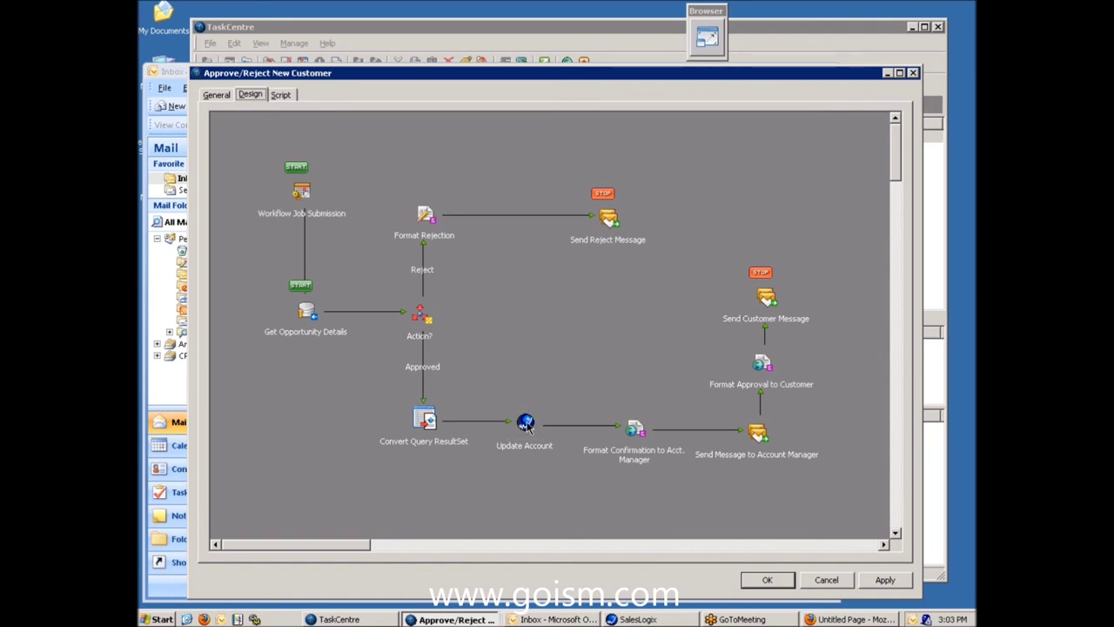
Step: Examine how the Update Account connector maps opportunity details to ACCOUNT fields, and cancel out of the connector and the task
double_click(525, 423)
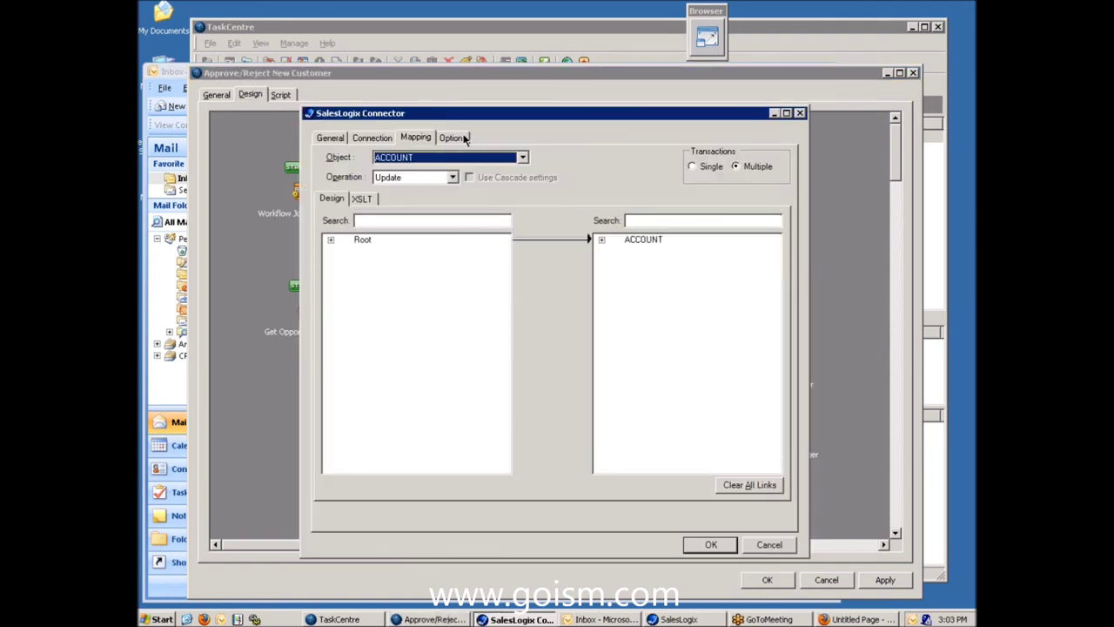
click(331, 240)
click(344, 252)
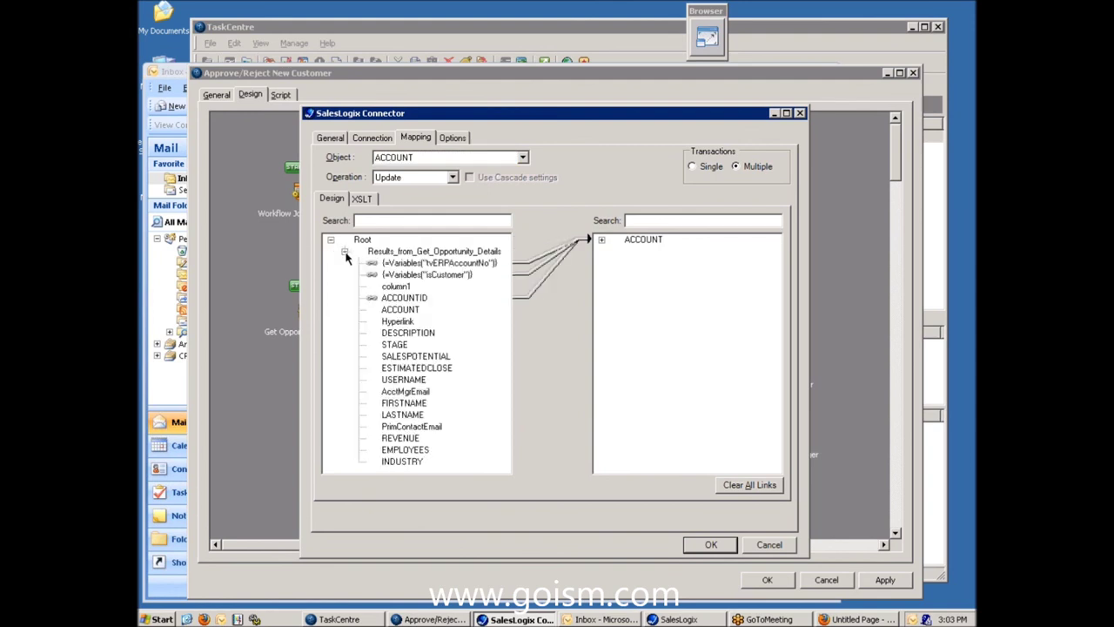
click(601, 240)
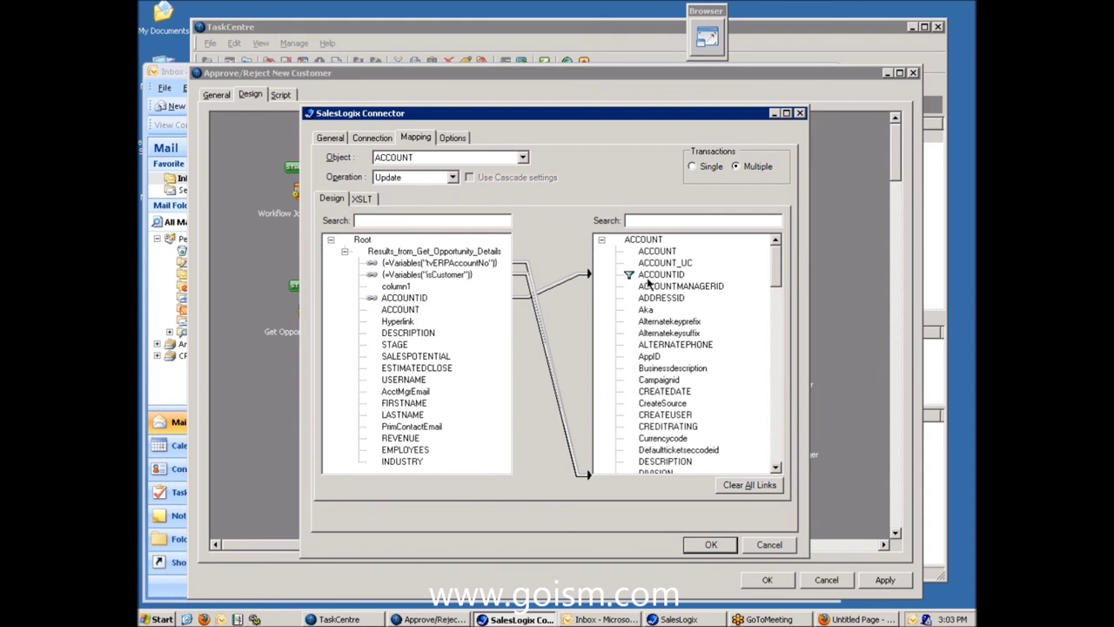
drag(779, 272, 776, 324)
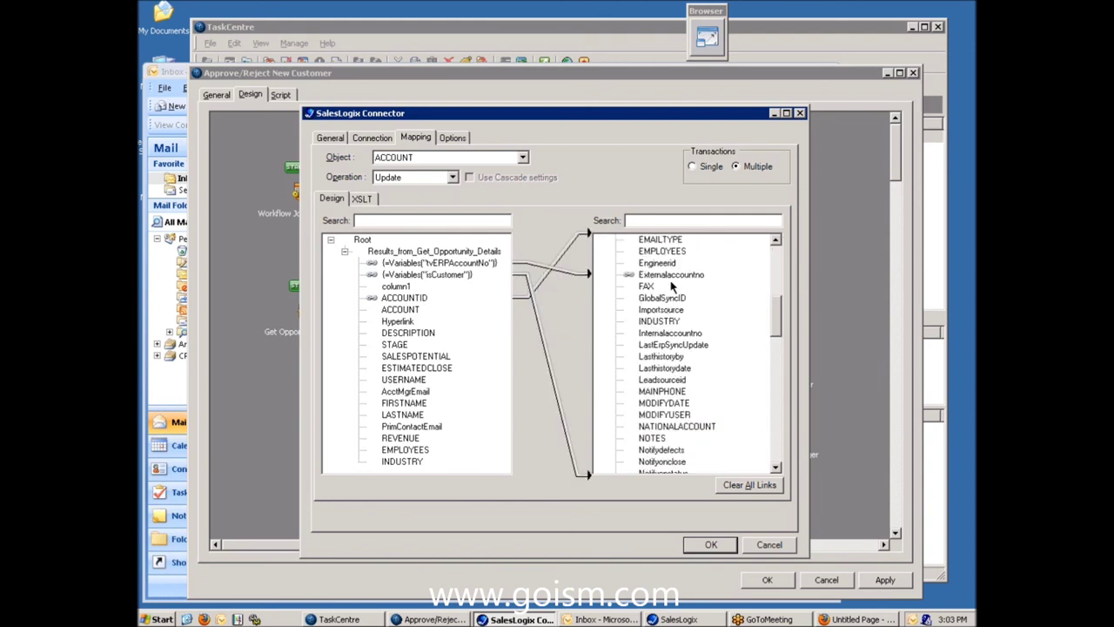
drag(778, 321, 776, 393)
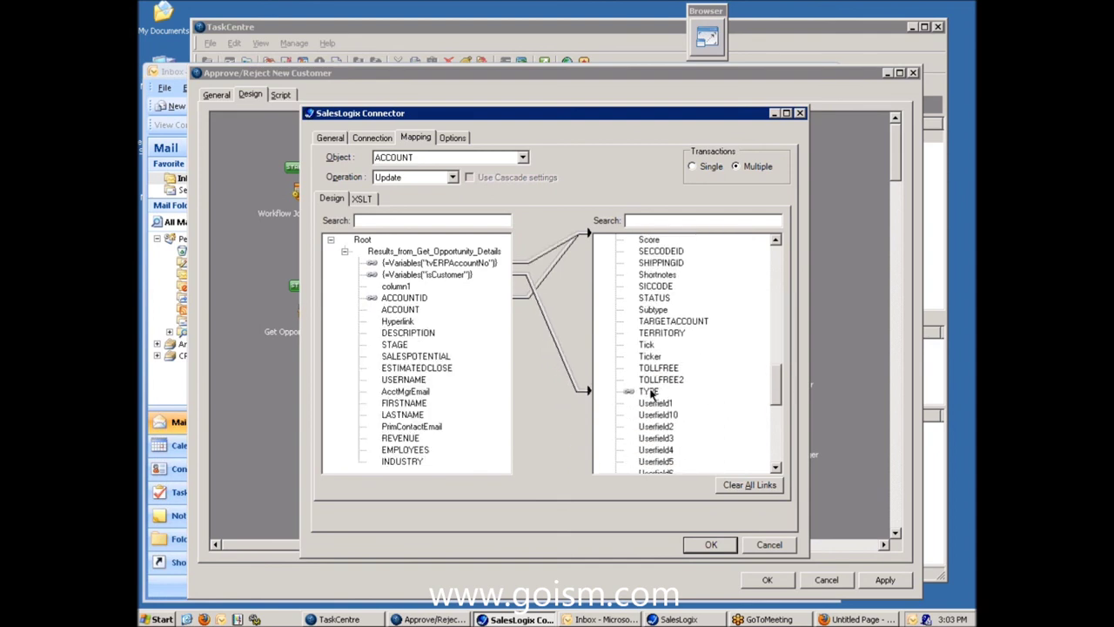
click(768, 546)
click(823, 580)
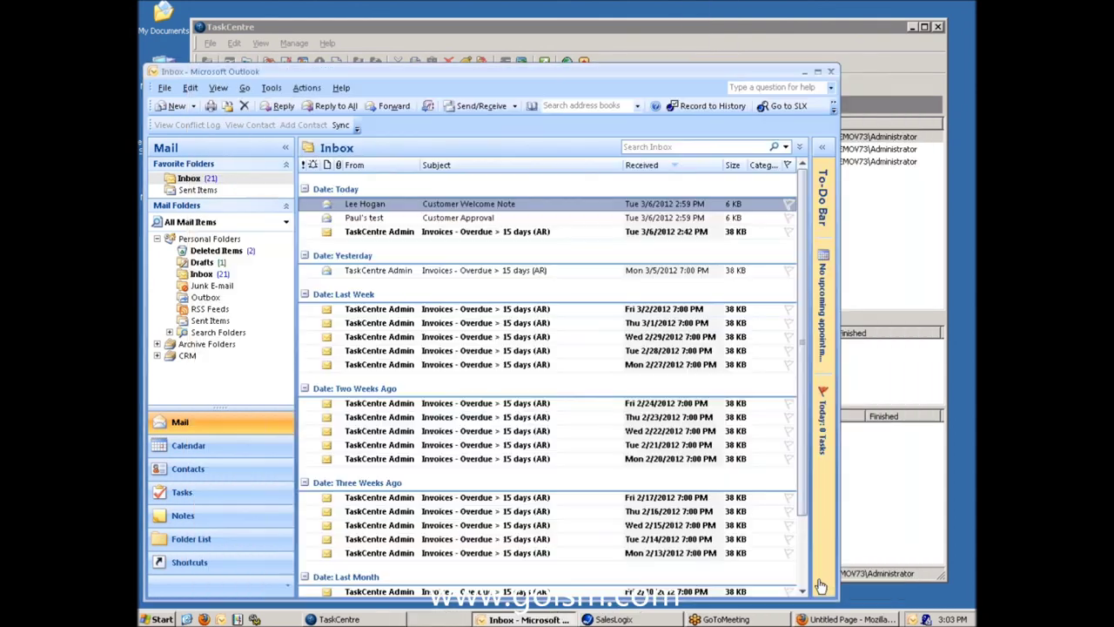